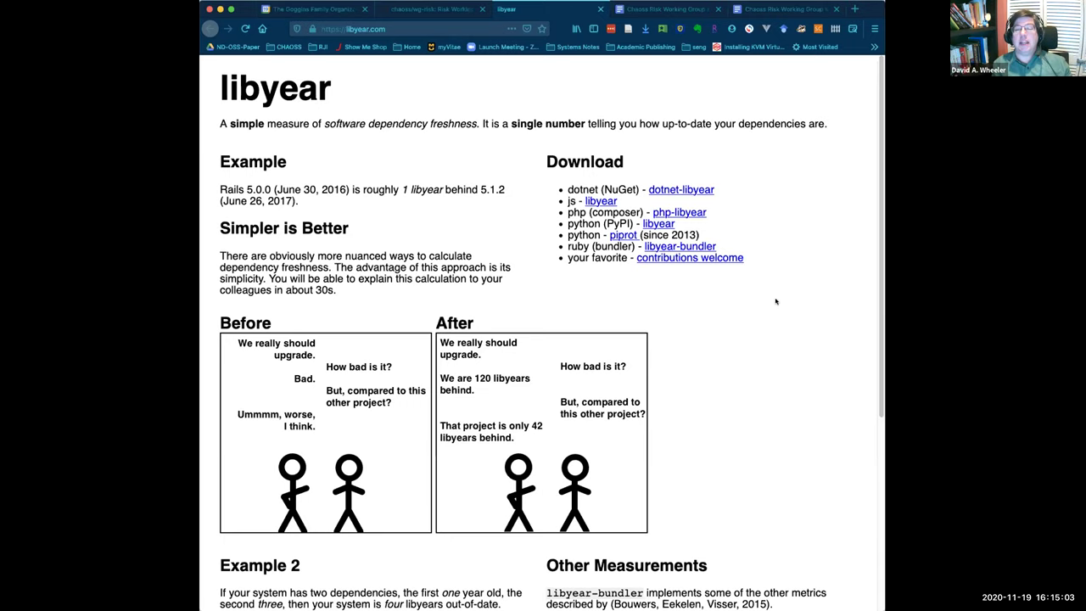
Read through the libyear page, from the Before/After comic to Other Measurements and References.
{"action": "scroll", "coordinate": [776, 301], "scroll_direction": "down", "scroll_amount": 5}
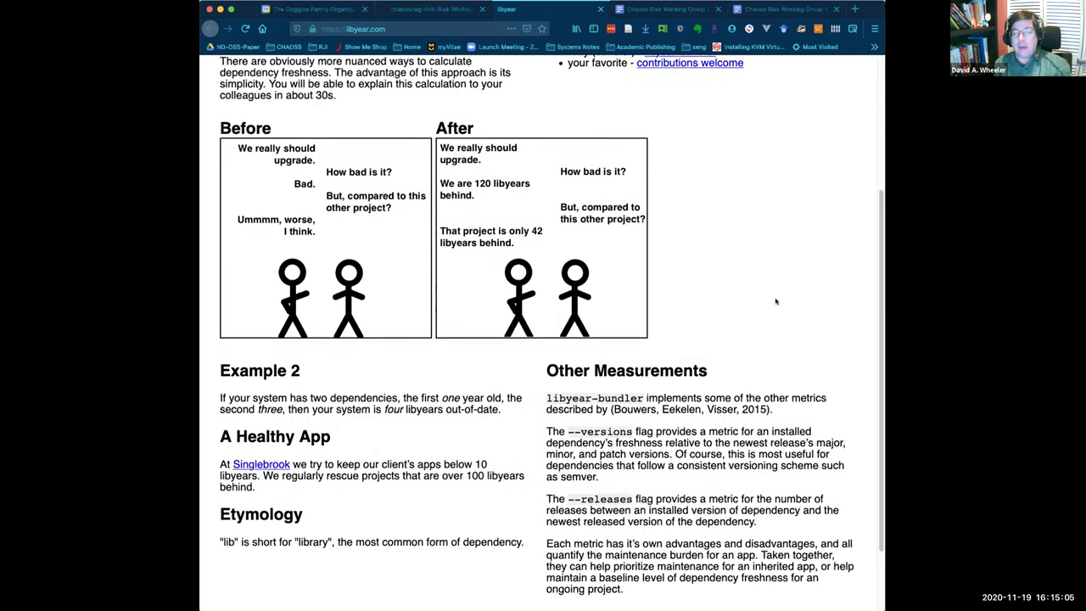
{"action": "scroll", "coordinate": [776, 301], "scroll_direction": "down", "scroll_amount": 2}
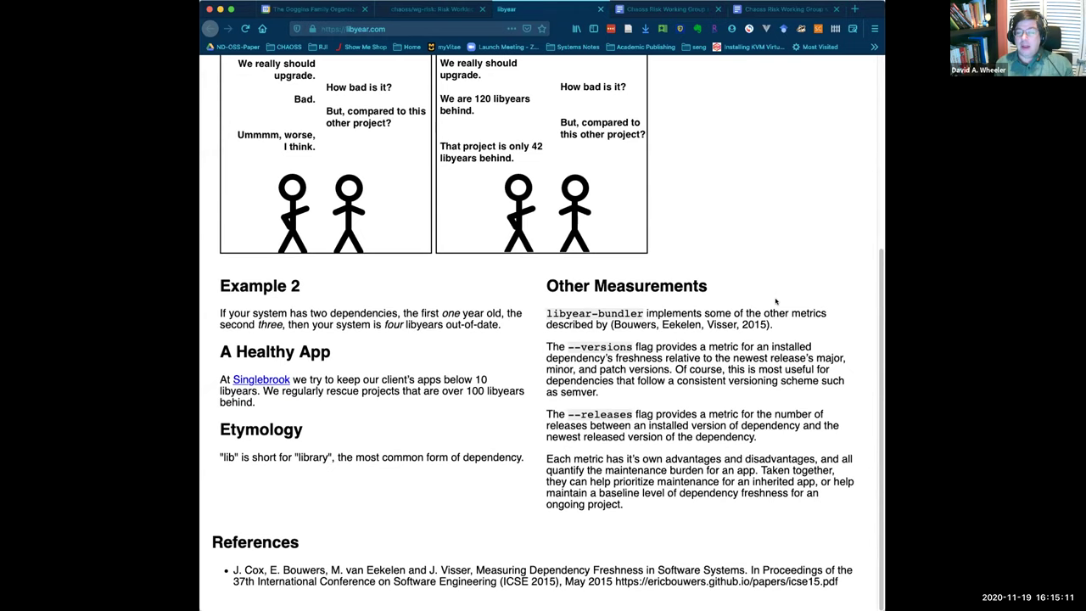
{"action": "scroll", "coordinate": [775, 300], "scroll_direction": "up", "scroll_amount": 1}
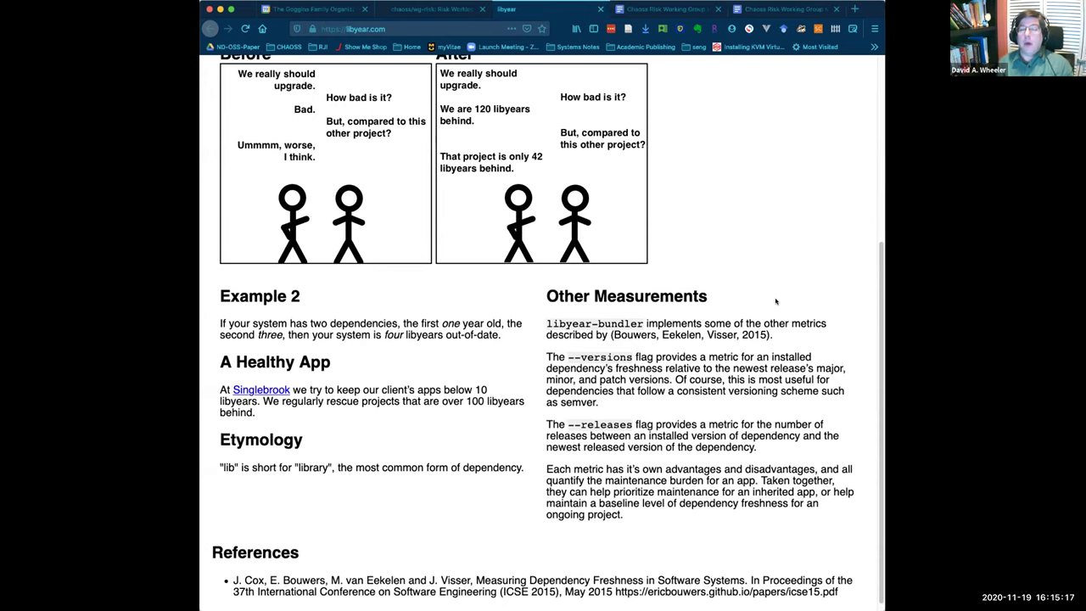
{"action": "scroll", "coordinate": [775, 301], "scroll_direction": "down", "scroll_amount": 1}
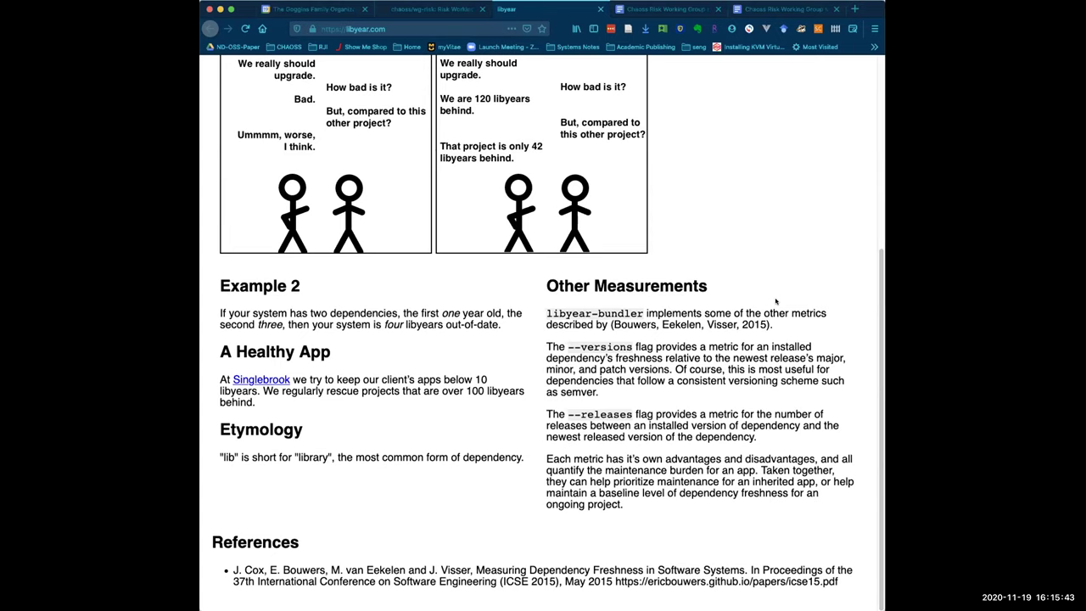
{"action": "scroll", "coordinate": [775, 300], "scroll_direction": "up", "scroll_amount": 5}
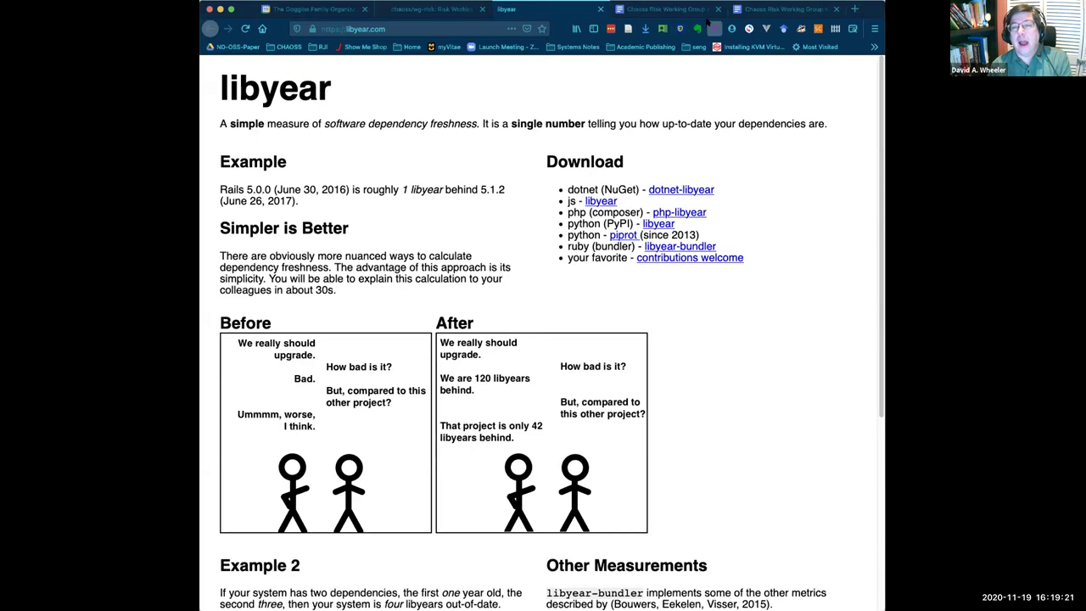
Check the libyear agenda notes in the Chaoss Risk Working Group Minutes and return to the libyear page.
{"action": "left_click", "coordinate": [674, 9]}
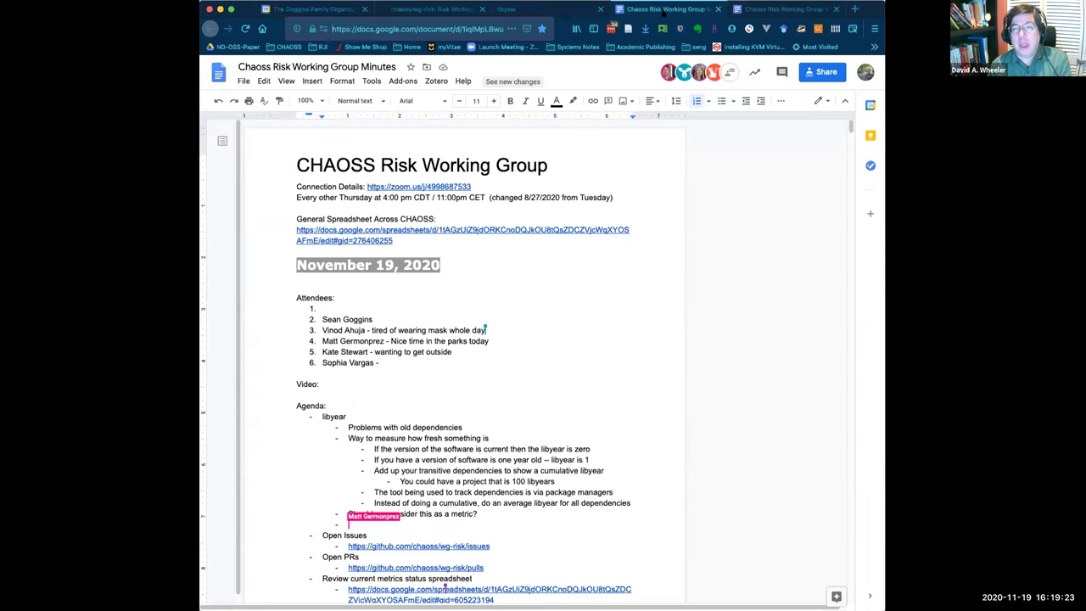
{"action": "left_click", "coordinate": [556, 6]}
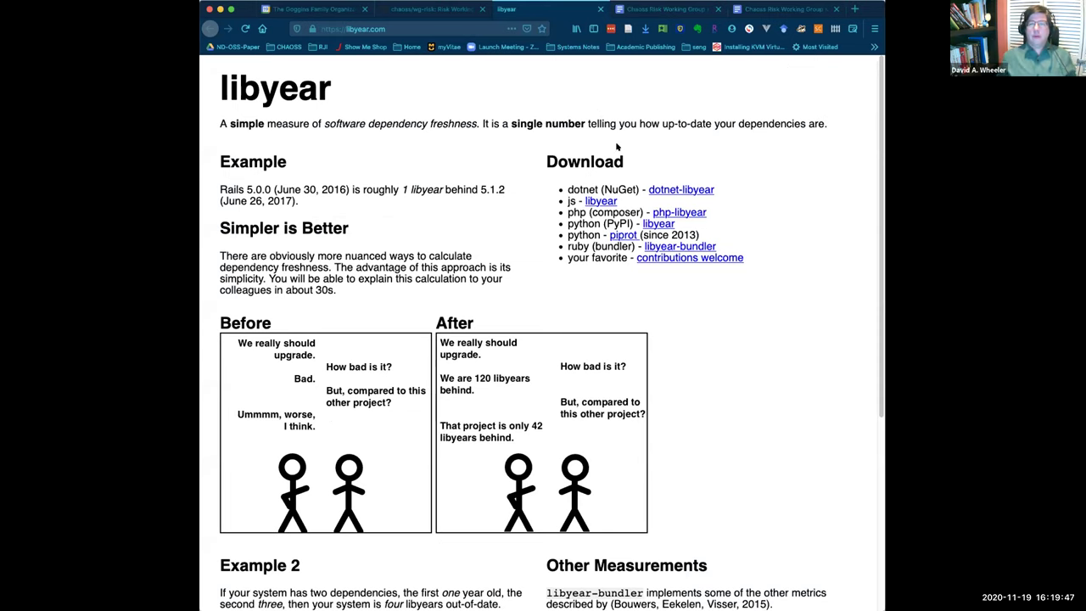
{"action": "left_click", "coordinate": [654, 8]}
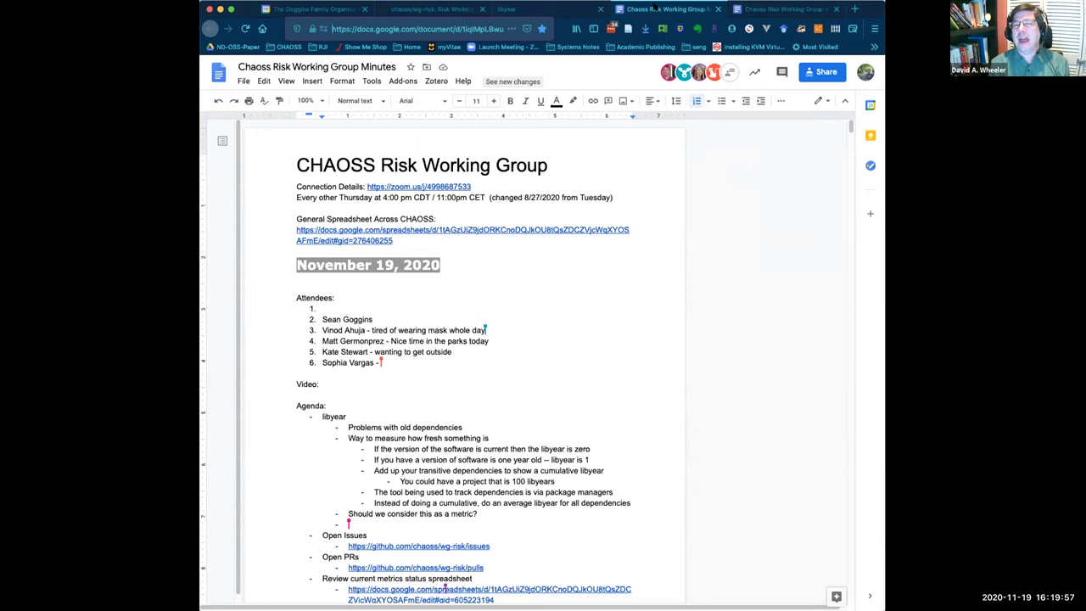
{"action": "right_click", "coordinate": [654, 7]}
{"action": "left_click", "coordinate": [621, 8]}
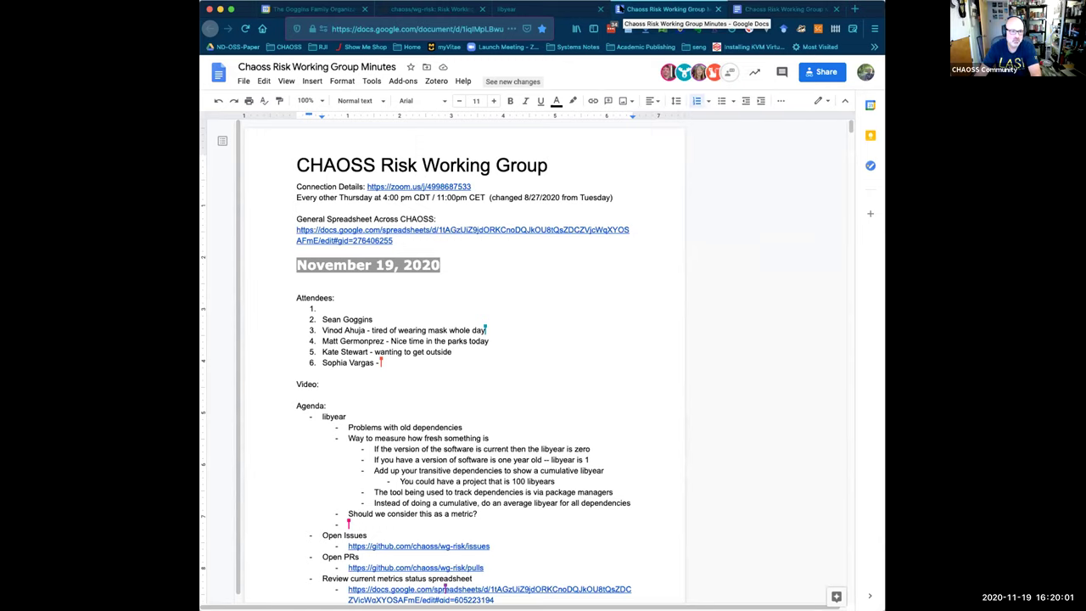
{"action": "left_click", "coordinate": [527, 8]}
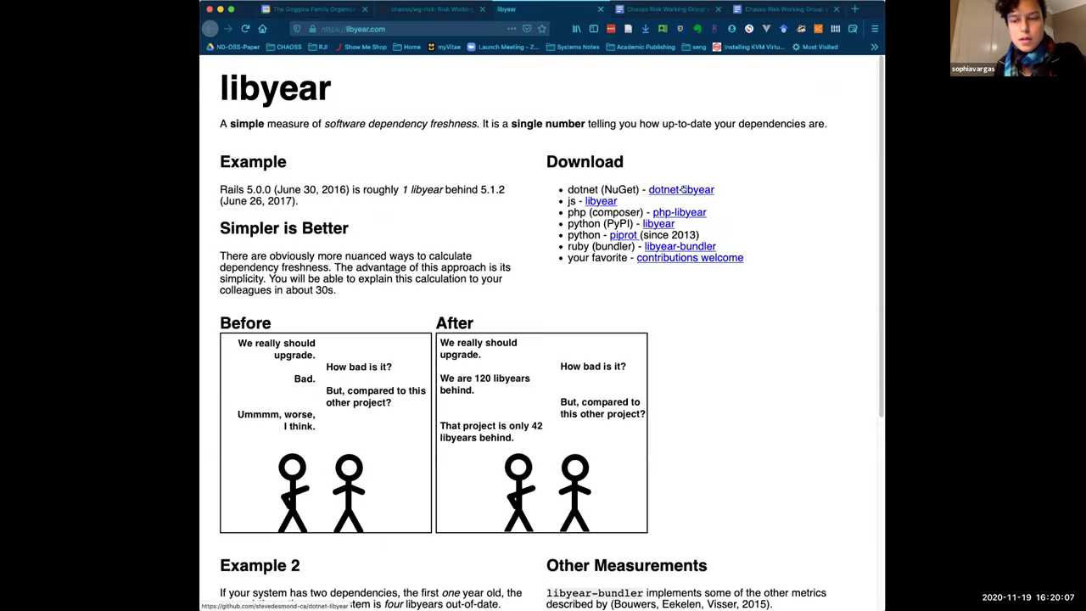
Review the libyear page's Example 2, A Healthy App and Other Measurements sections, ending at its Download list.
{"action": "scroll", "coordinate": [493, 247], "scroll_direction": "down", "scroll_amount": 3}
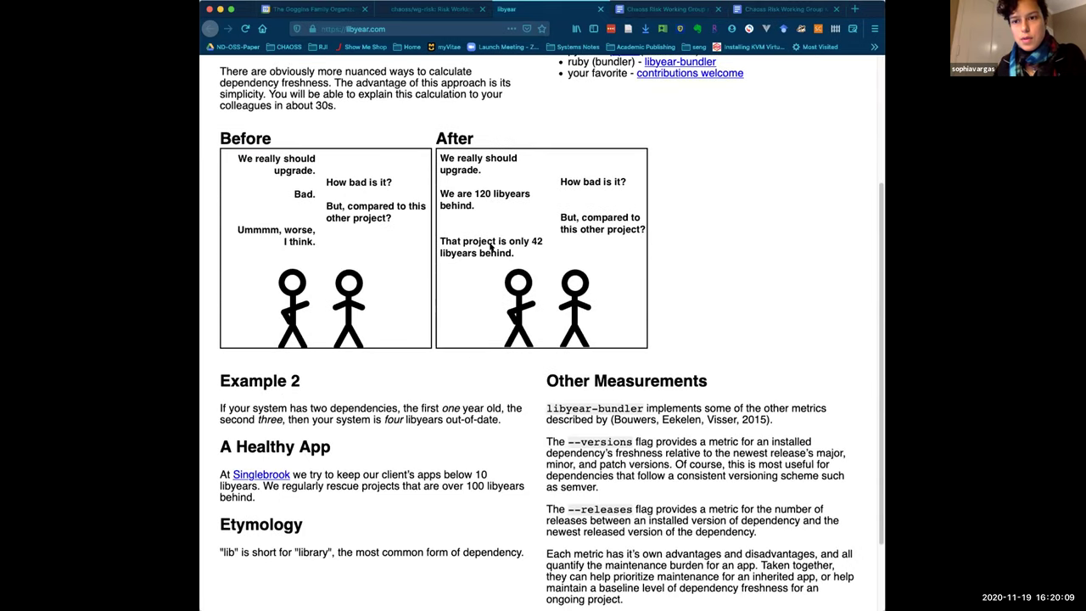
{"action": "scroll", "coordinate": [490, 246], "scroll_direction": "down", "scroll_amount": 2}
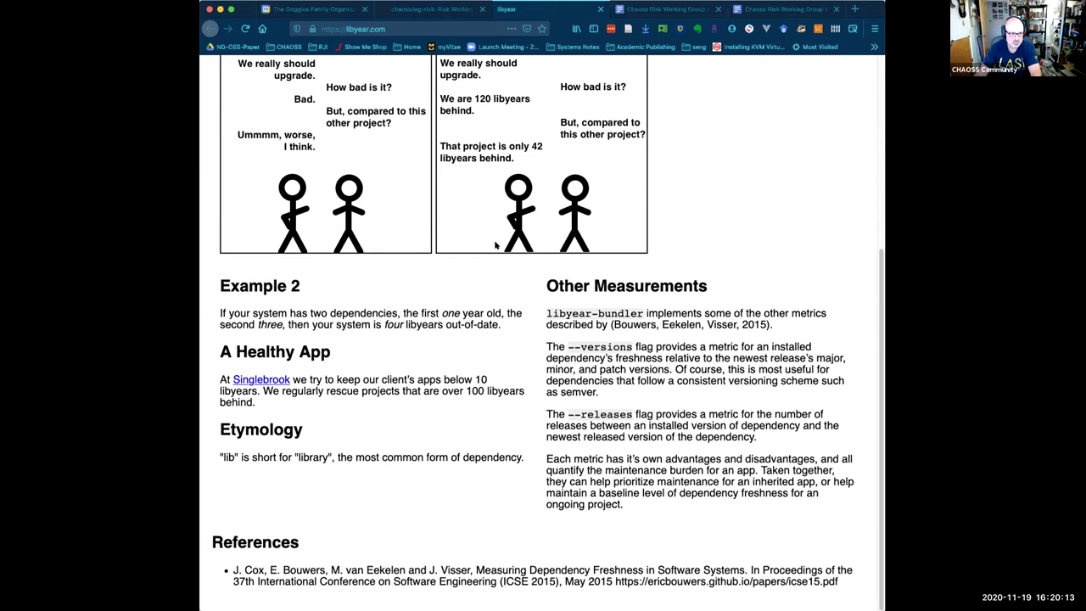
{"action": "scroll", "coordinate": [496, 244], "scroll_direction": "up", "scroll_amount": 1}
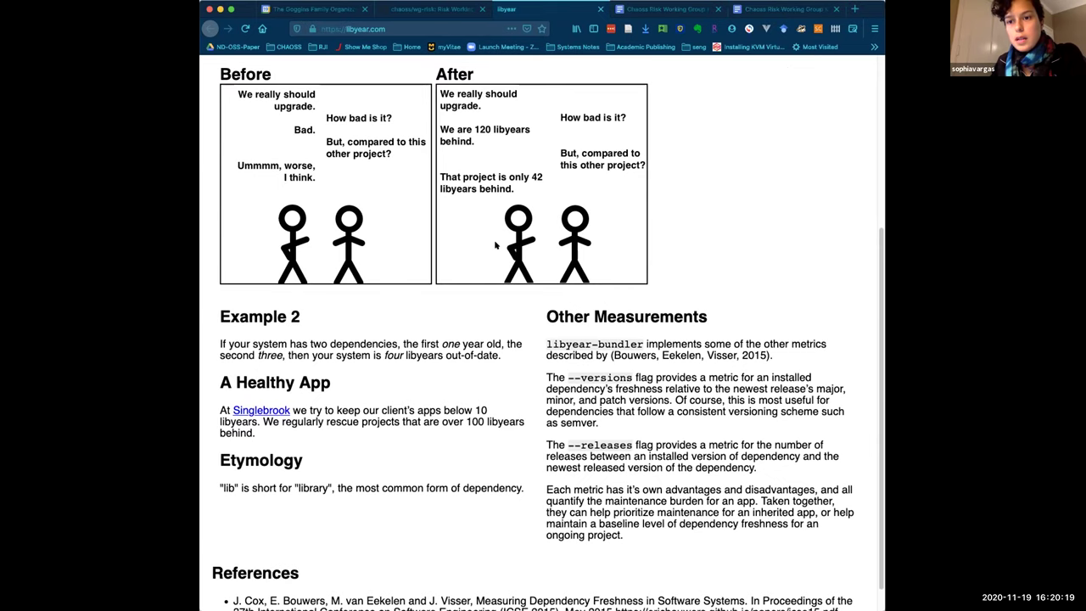
{"action": "scroll", "coordinate": [496, 245], "scroll_direction": "down", "scroll_amount": 1}
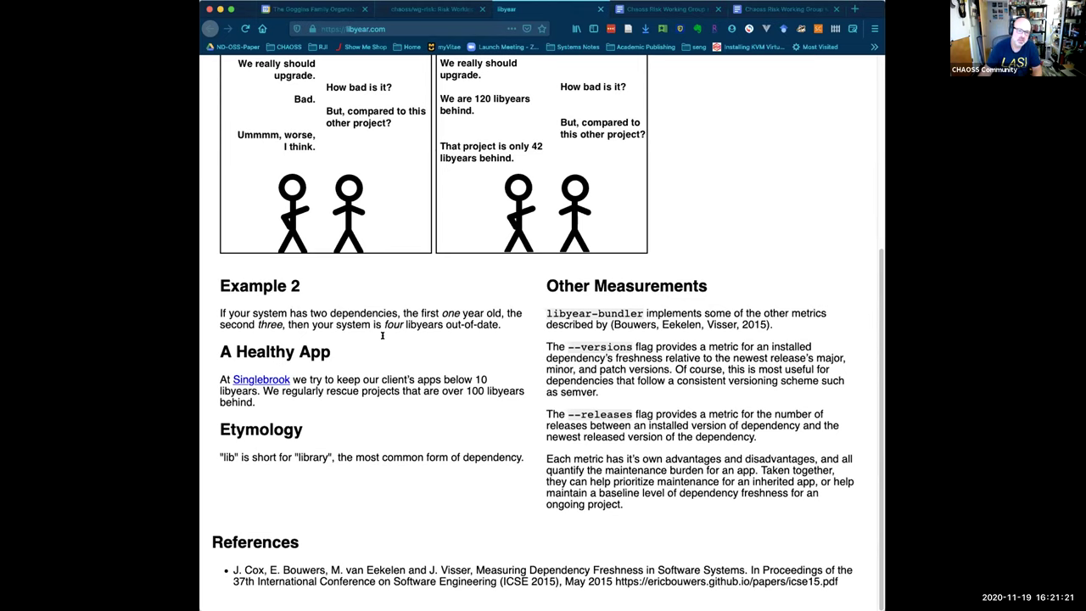
{"action": "scroll", "coordinate": [482, 316], "scroll_direction": "up", "scroll_amount": 5}
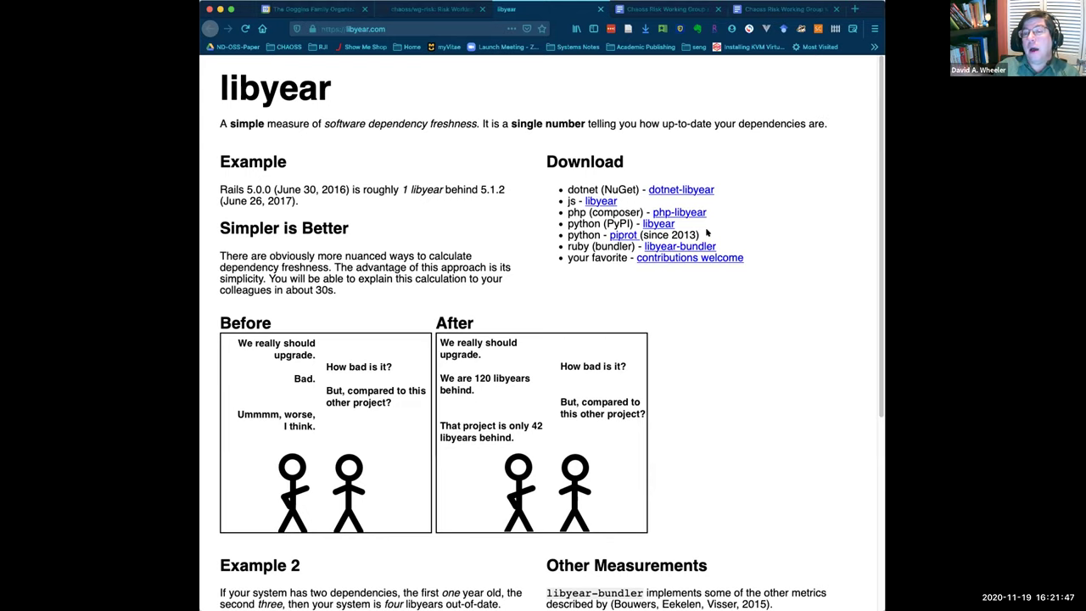
Open the Python (PyPI) libyear repository on GitHub in a separate tab and read its README down to References.
{"action": "left_click", "coordinate": [648, 225]}
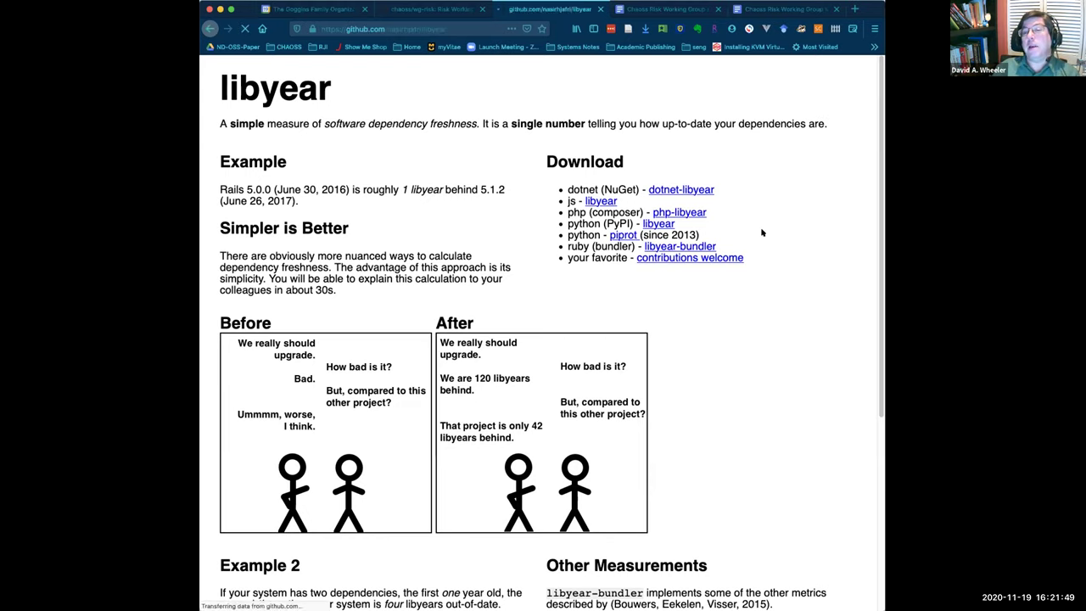
{"action": "left_click", "coordinate": [210, 28]}
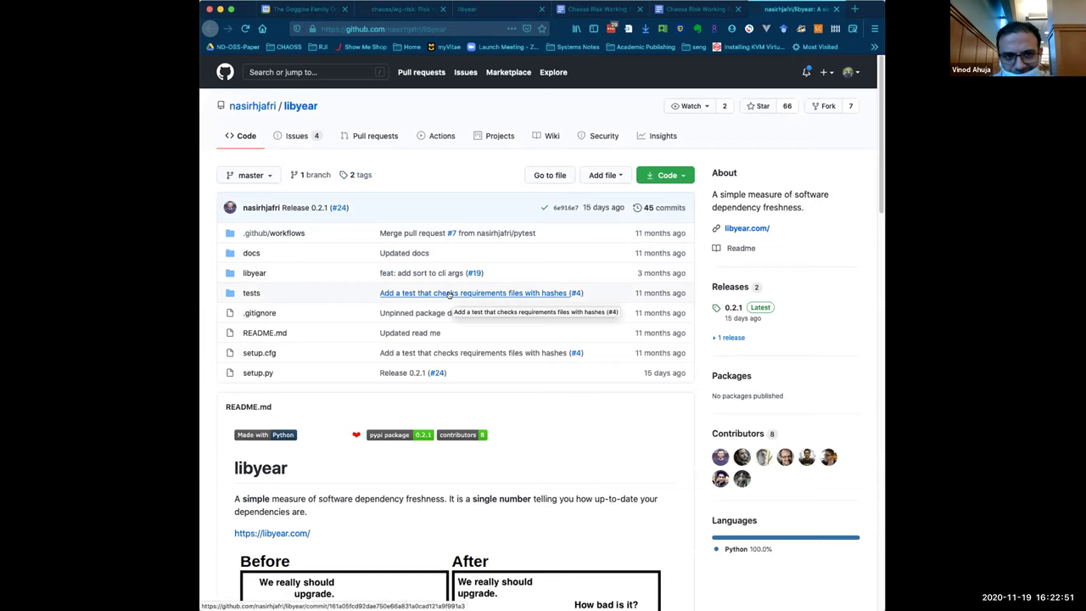
{"action": "scroll", "coordinate": [449, 292], "scroll_direction": "down", "scroll_amount": 8}
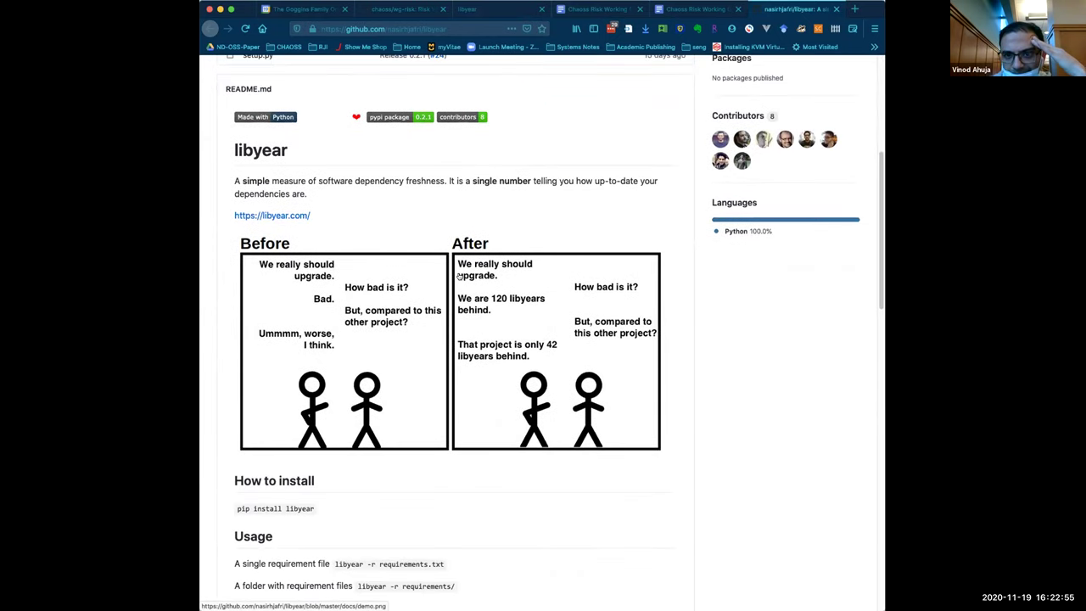
{"action": "scroll", "coordinate": [459, 276], "scroll_direction": "down", "scroll_amount": 7}
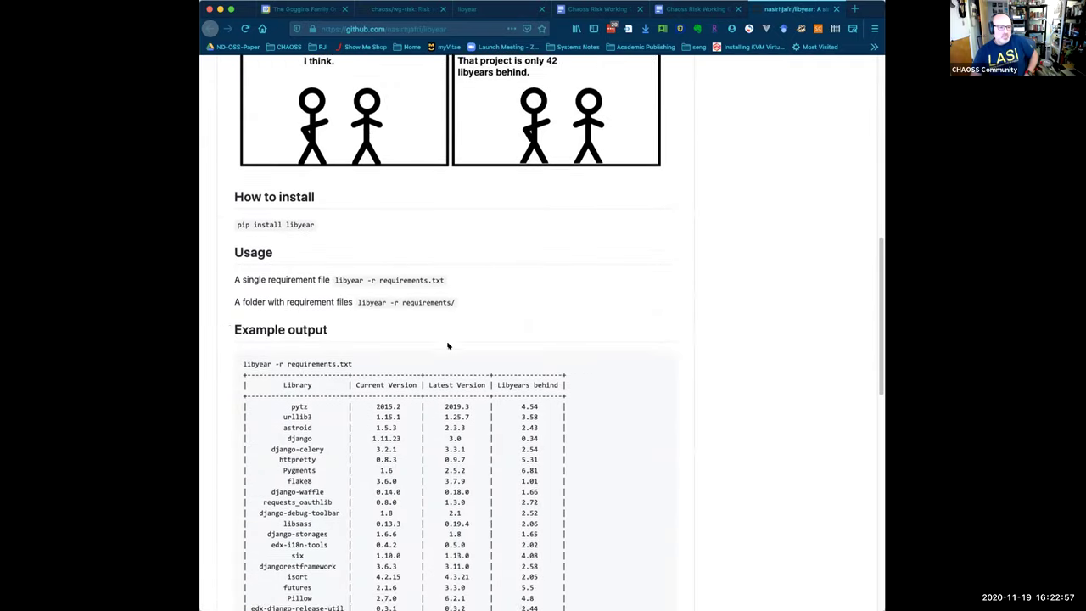
{"action": "scroll", "coordinate": [448, 346], "scroll_direction": "down", "scroll_amount": 3}
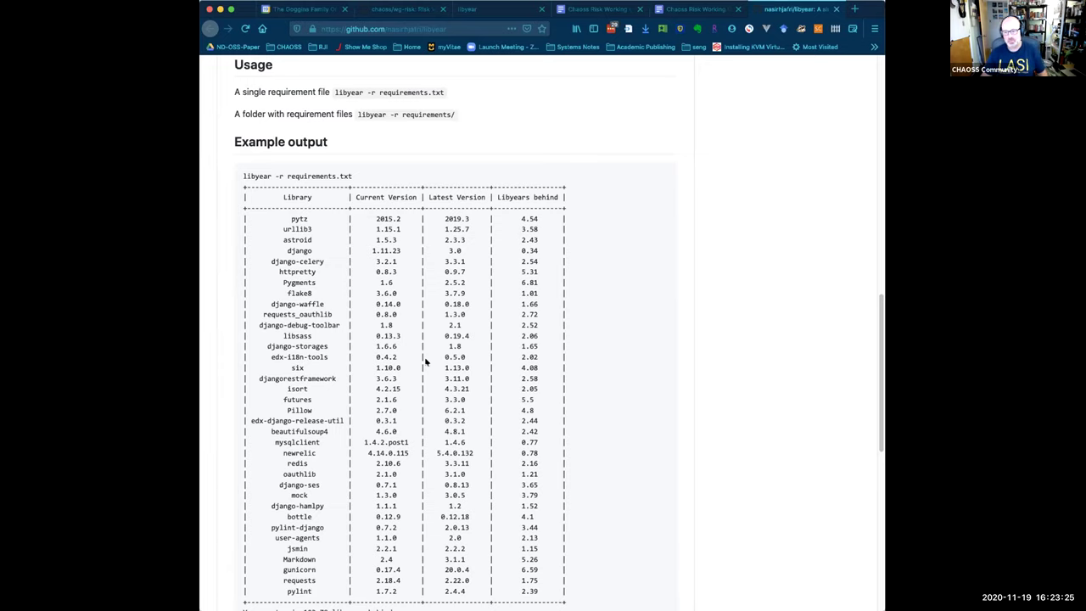
{"action": "scroll", "coordinate": [397, 406], "scroll_direction": "down", "scroll_amount": 5}
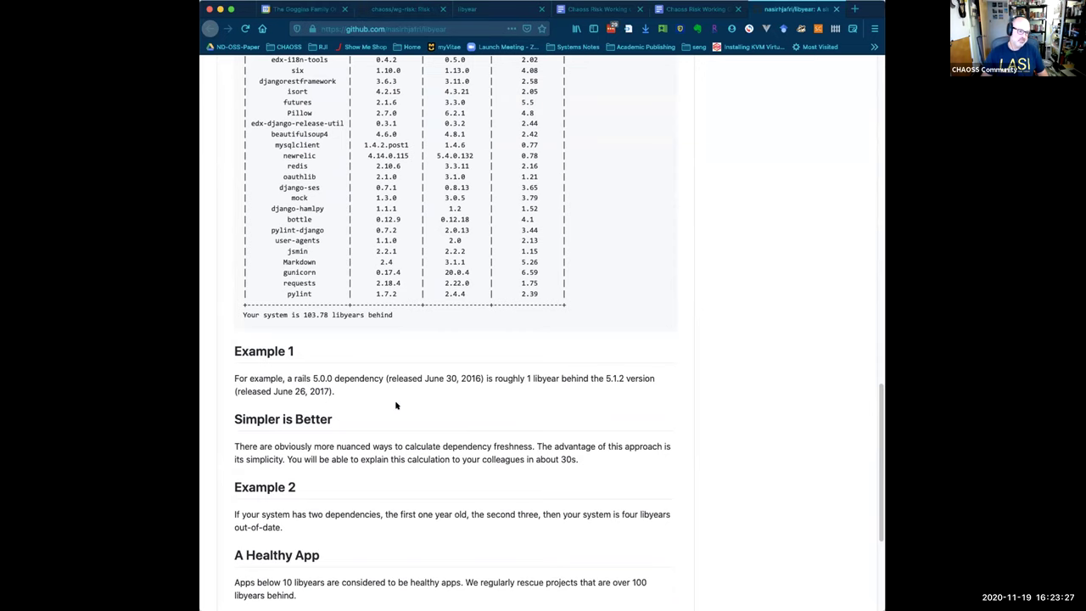
{"action": "scroll", "coordinate": [398, 406], "scroll_direction": "down", "scroll_amount": 1}
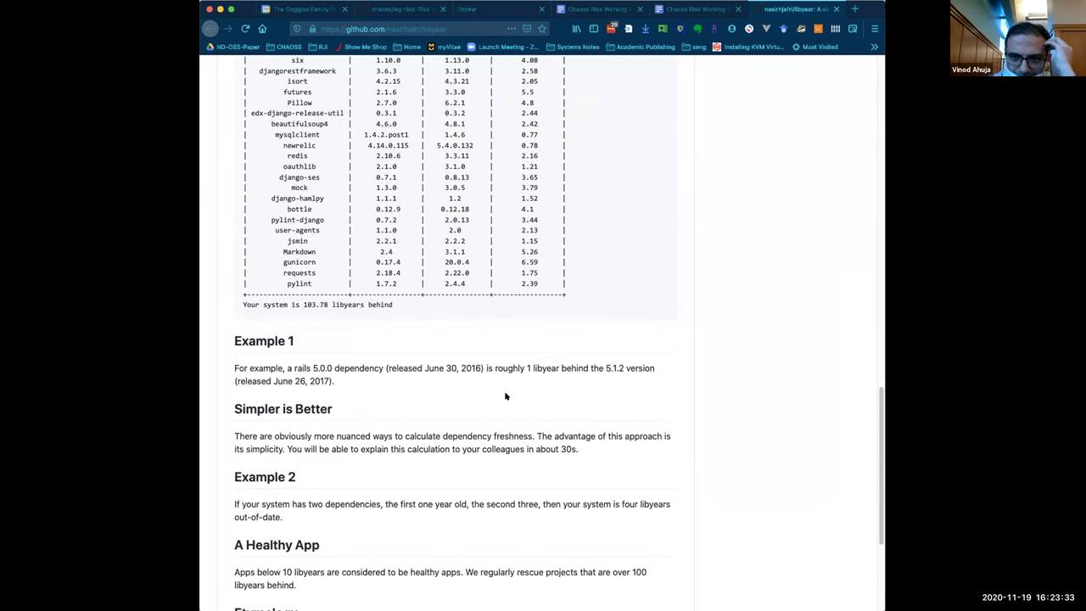
{"action": "scroll", "coordinate": [504, 396], "scroll_direction": "down", "scroll_amount": 5}
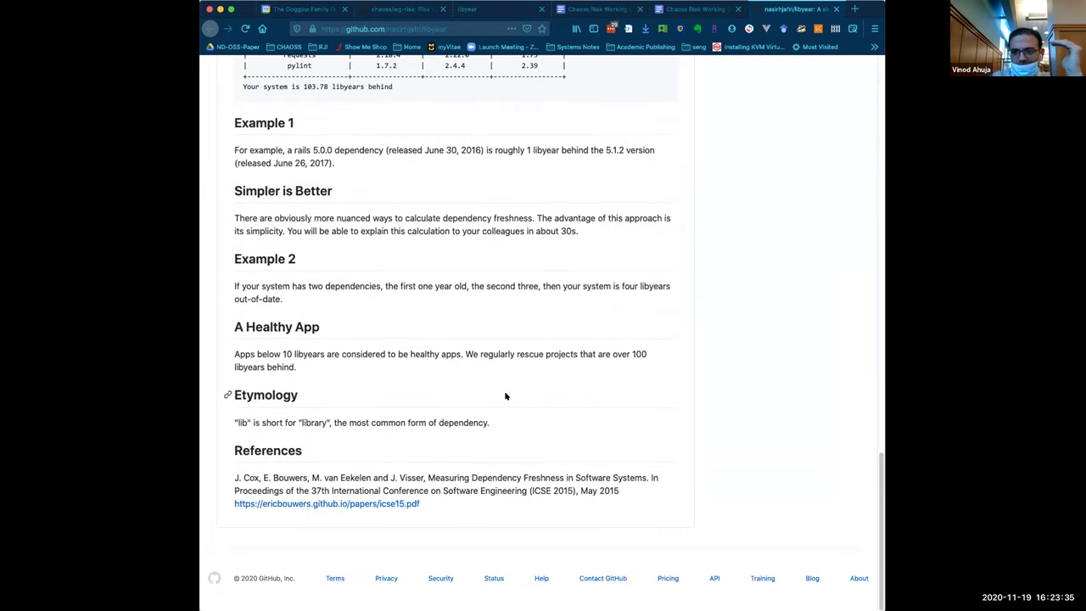
Re-read the README's comic and its How to install, Usage and Example output sections.
{"action": "scroll", "coordinate": [505, 397], "scroll_direction": "up", "scroll_amount": 13}
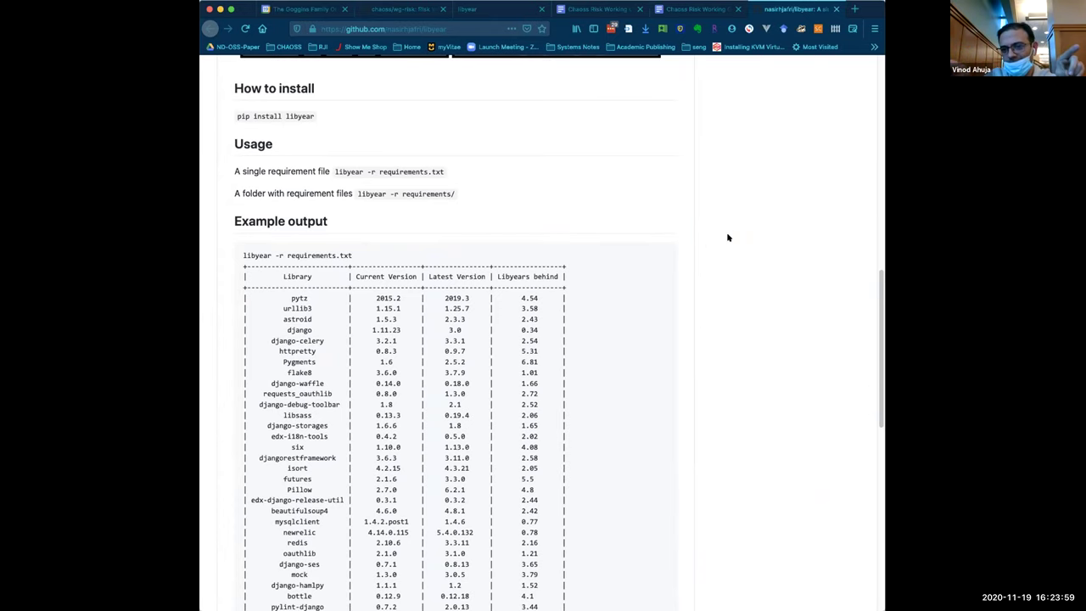
{"action": "scroll", "coordinate": [574, 351], "scroll_direction": "up", "scroll_amount": 6}
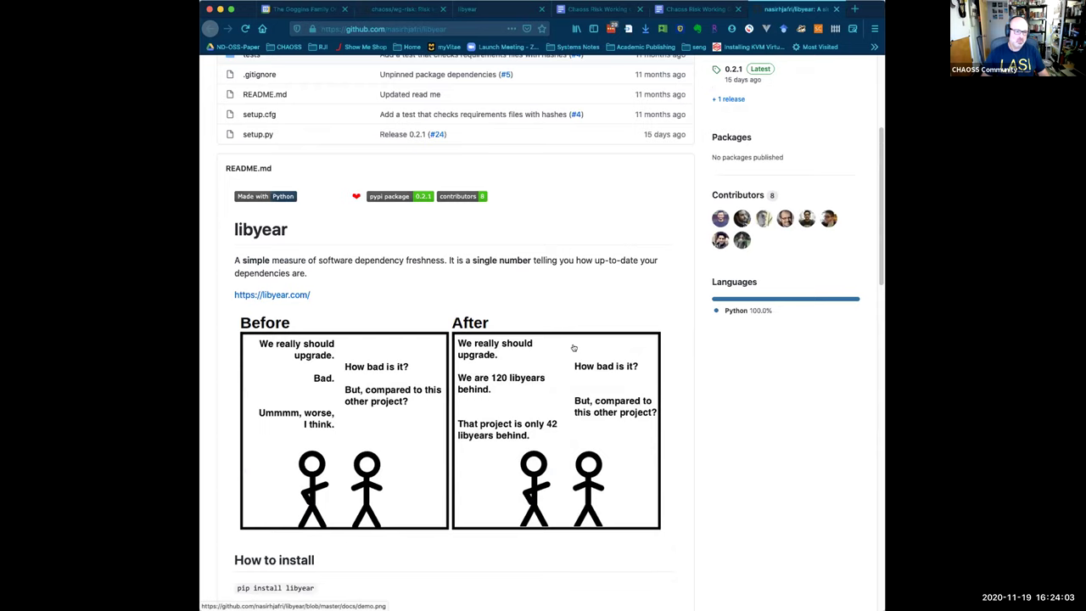
{"action": "scroll", "coordinate": [573, 348], "scroll_direction": "down", "scroll_amount": 2}
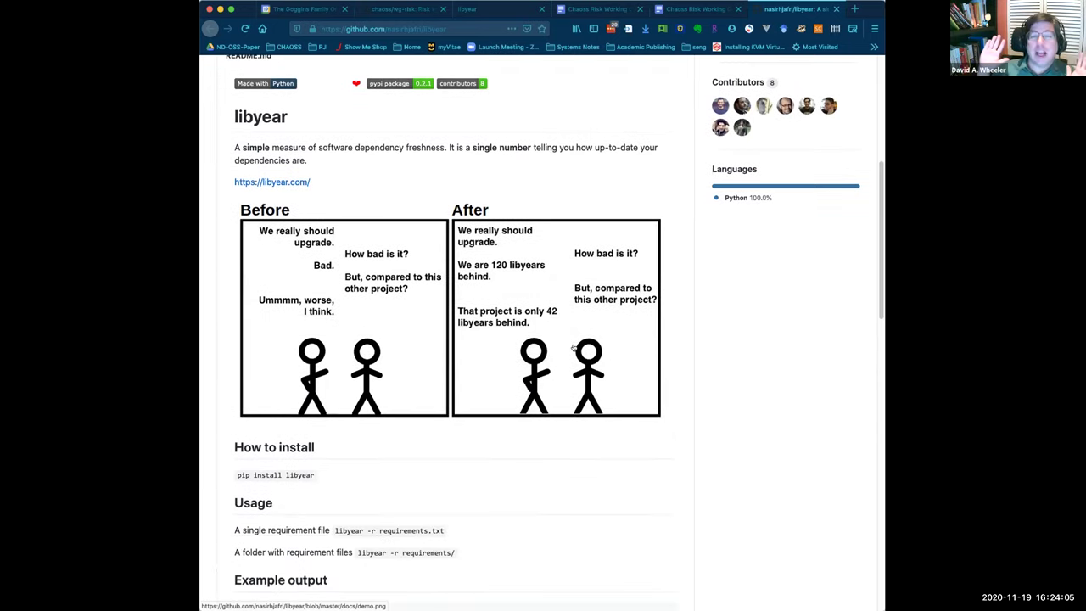
{"action": "scroll", "coordinate": [574, 348], "scroll_direction": "down", "scroll_amount": 2}
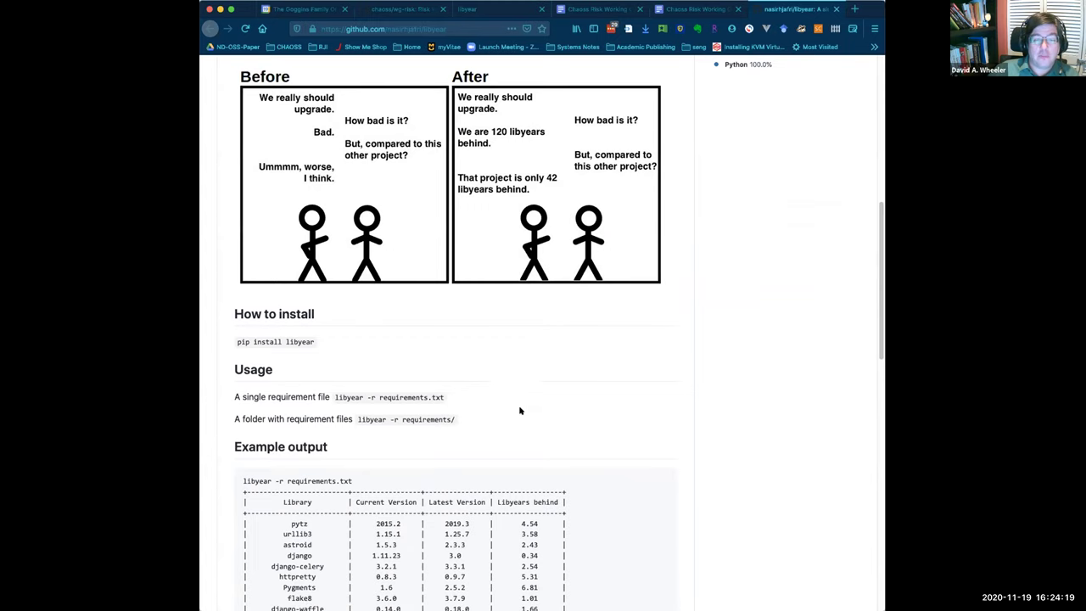
{"action": "scroll", "coordinate": [521, 413], "scroll_direction": "down", "scroll_amount": 5}
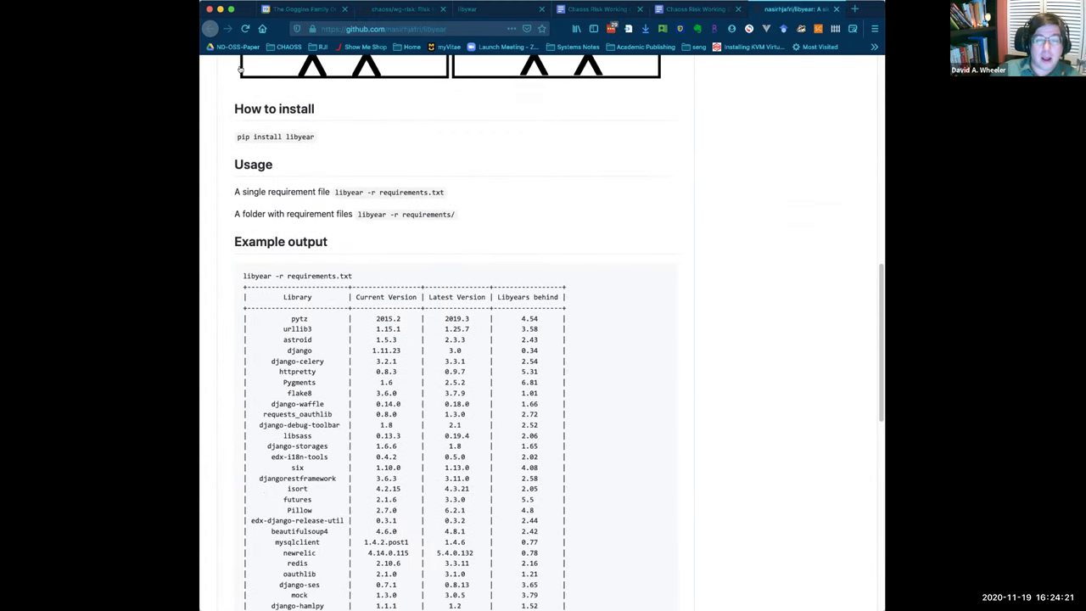
Return to the libyear page and select the ICSE 2015 paper's URL under References.
{"action": "left_click", "coordinate": [472, 9]}
{"action": "scroll", "coordinate": [547, 325], "scroll_direction": "down", "scroll_amount": 5}
{"action": "scroll", "coordinate": [547, 325], "scroll_direction": "down", "scroll_amount": 1}
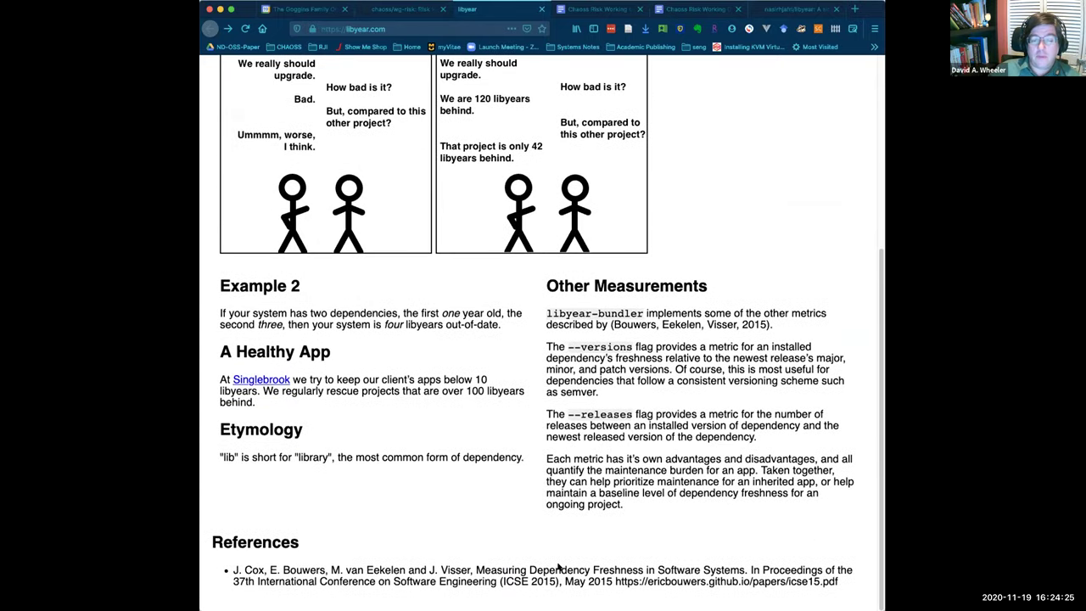
{"action": "triple_click", "coordinate": [838, 582]}
{"action": "left_click", "coordinate": [679, 577]}
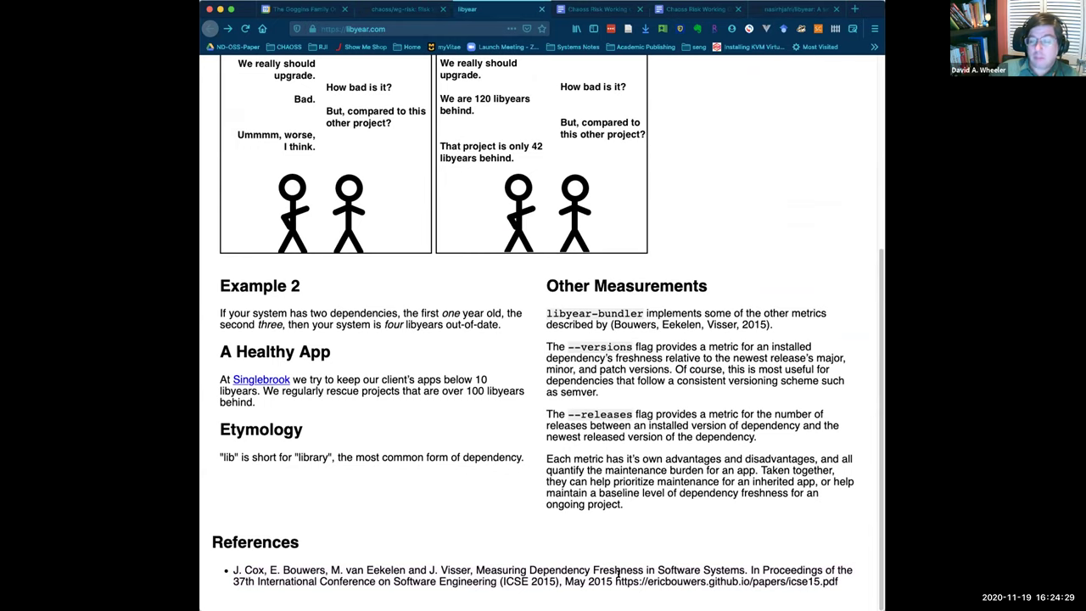
{"action": "left_click_drag", "start_coordinate": [615, 577], "coordinate": [853, 582]}
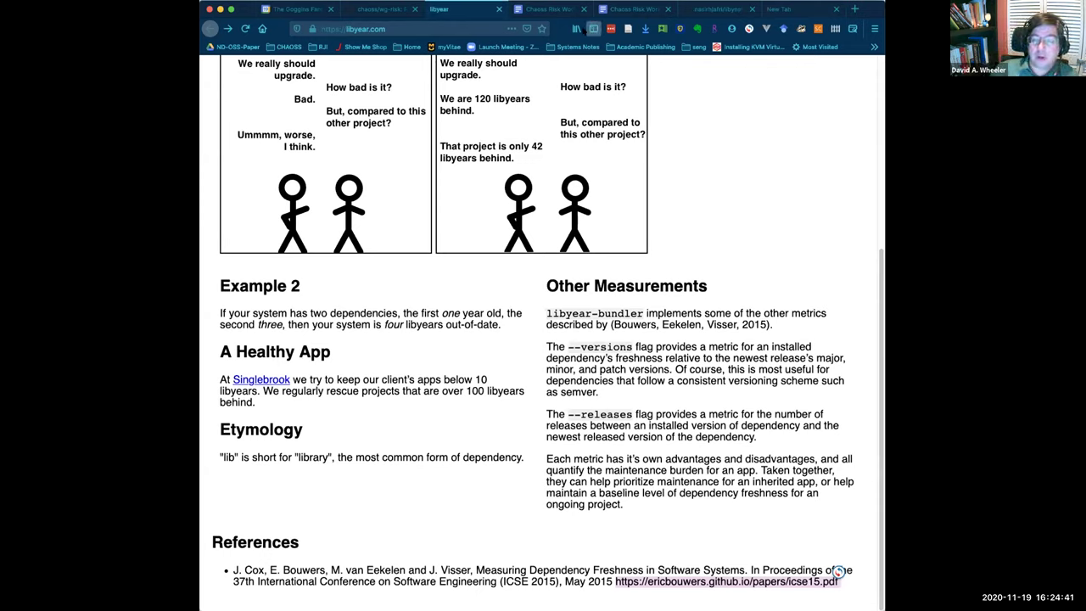
{"action": "left_click", "coordinate": [642, 29]}
{"action": "left_click", "coordinate": [642, 29]}
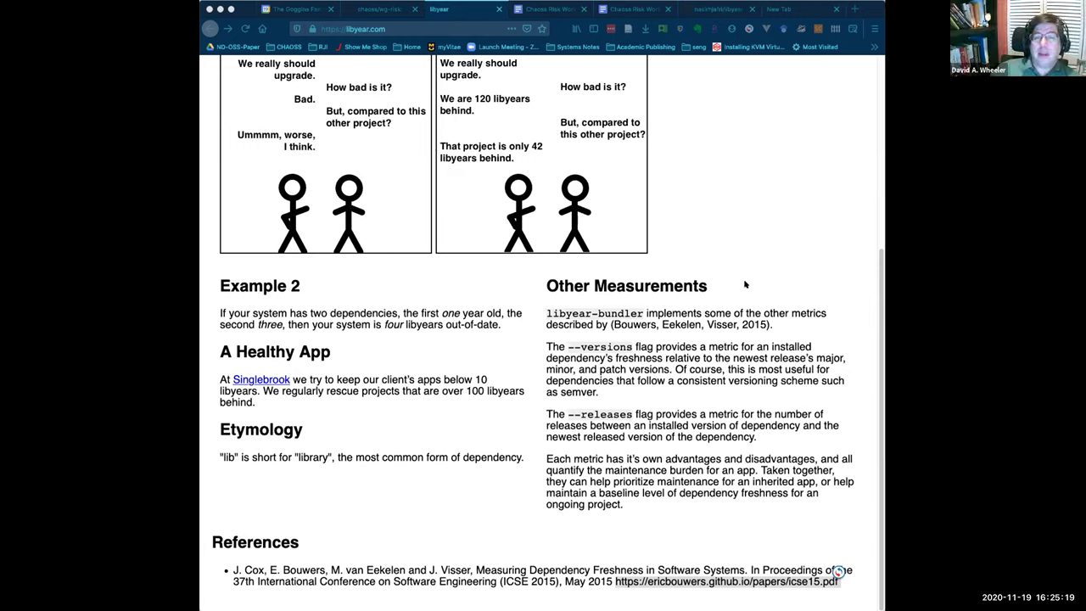
{"action": "right_click", "coordinate": [745, 284]}
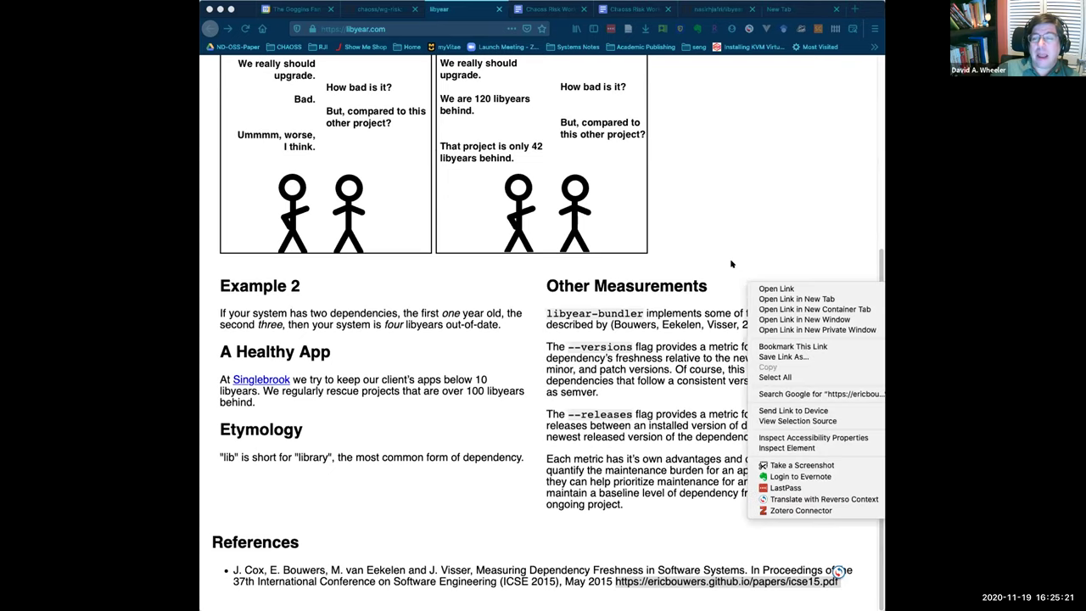
{"action": "left_click", "coordinate": [728, 257]}
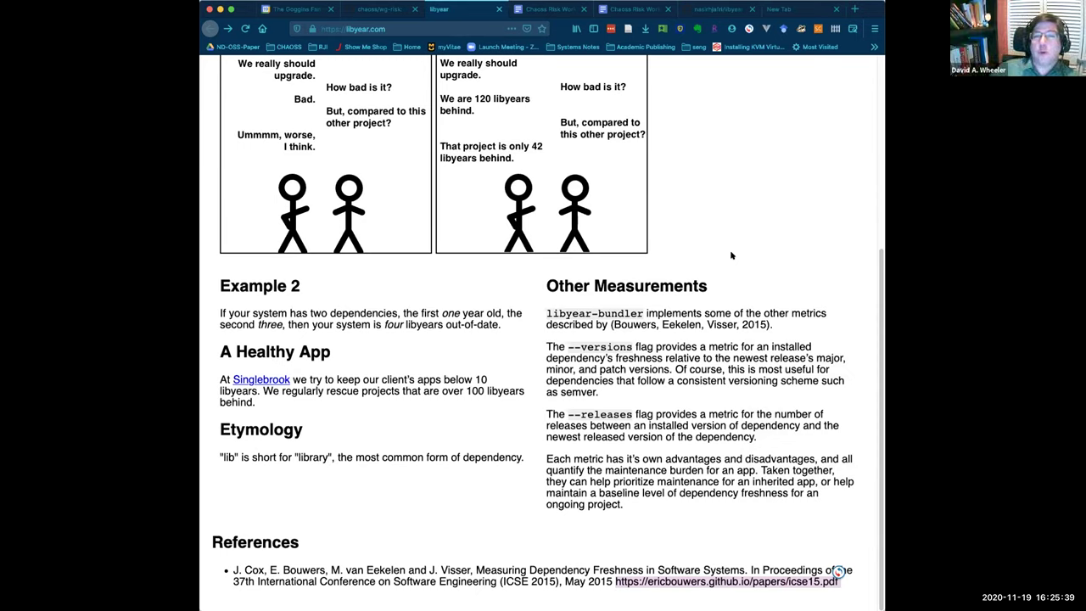
{"action": "right_click", "coordinate": [731, 252]}
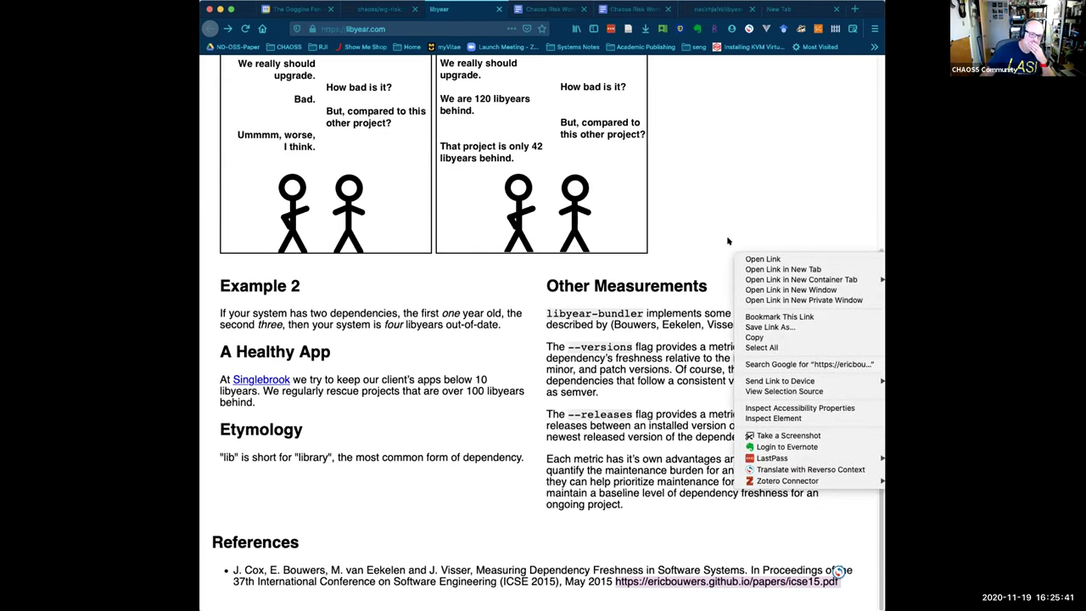
Dismiss the paper link's options and look over the libyear page's Before/After comic and the sections beneath it.
{"action": "left_click", "coordinate": [724, 239]}
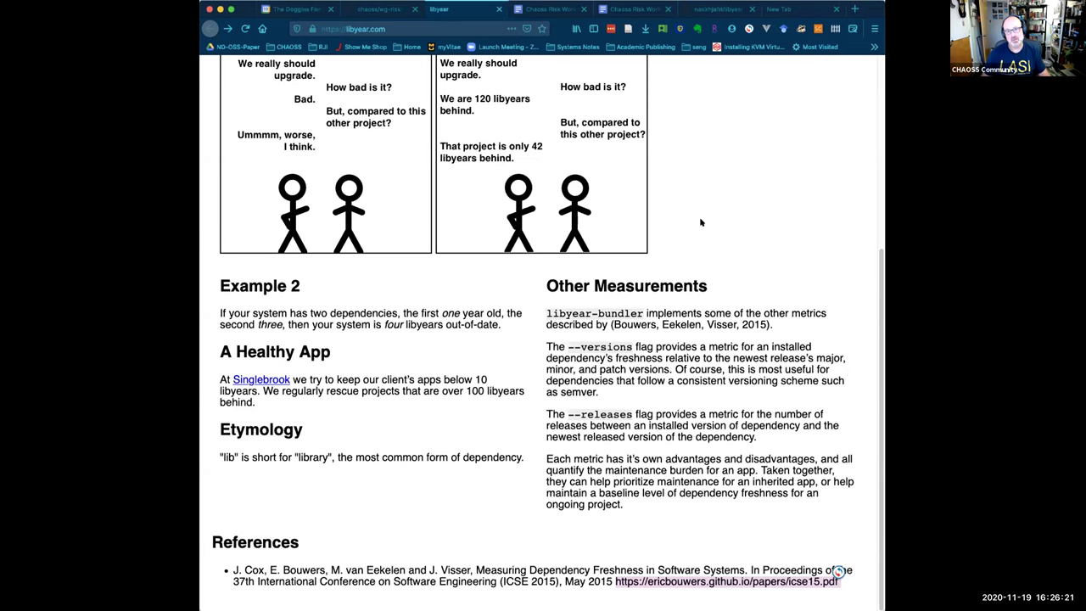
{"action": "scroll", "coordinate": [698, 241], "scroll_direction": "up", "scroll_amount": 5}
{"action": "scroll", "coordinate": [698, 244], "scroll_direction": "down", "scroll_amount": 2}
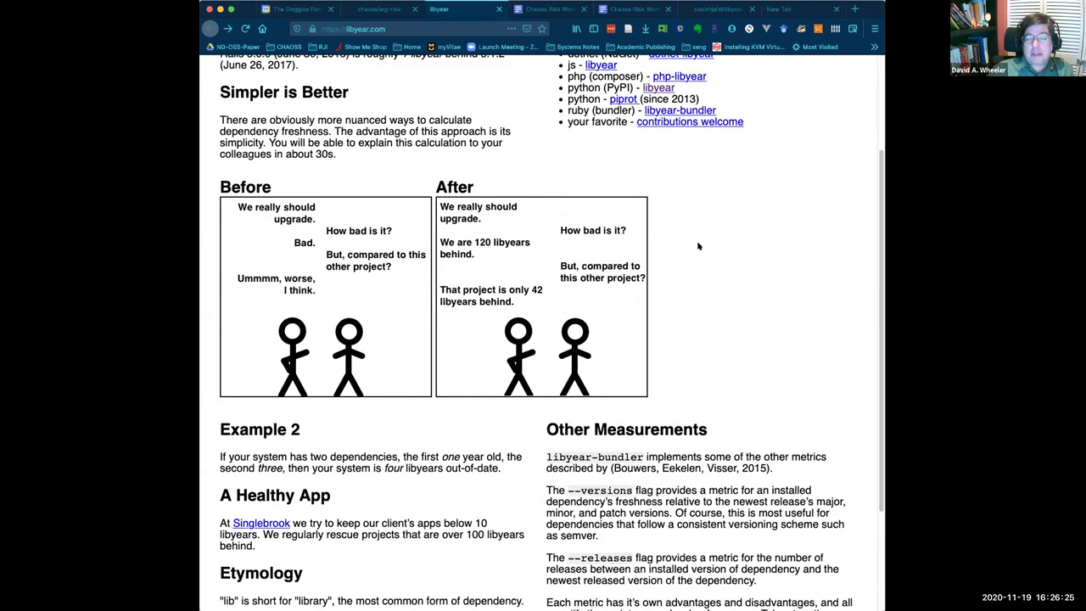
{"action": "scroll", "coordinate": [699, 242], "scroll_direction": "down", "scroll_amount": 3}
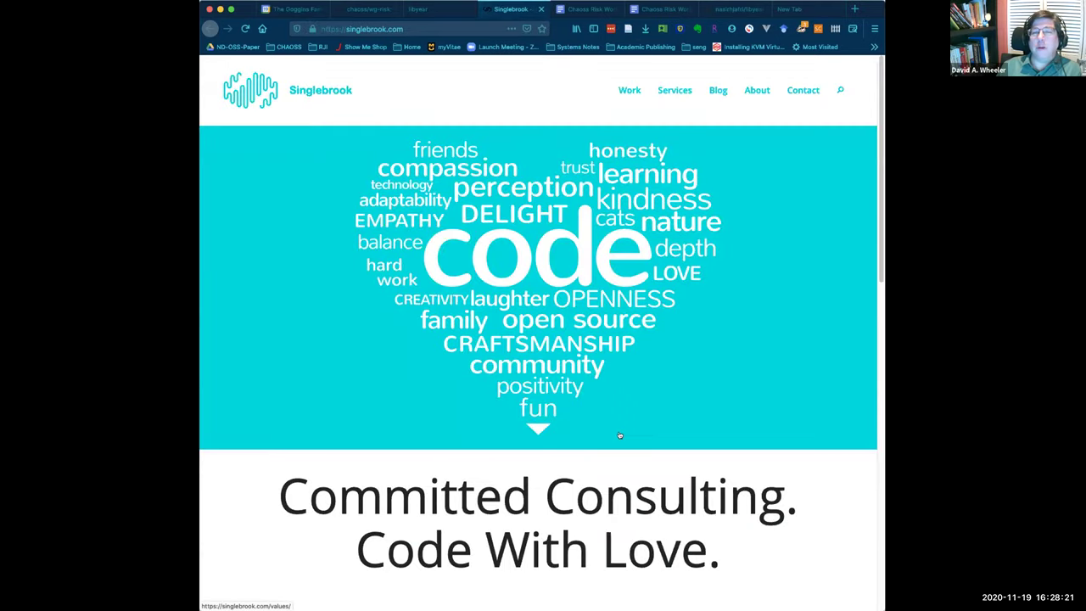
Look over Singlebrook's home page, which is linked from A Healthy App, and return to the start of the libyear page.
{"action": "scroll", "coordinate": [620, 437], "scroll_direction": "down", "scroll_amount": 5}
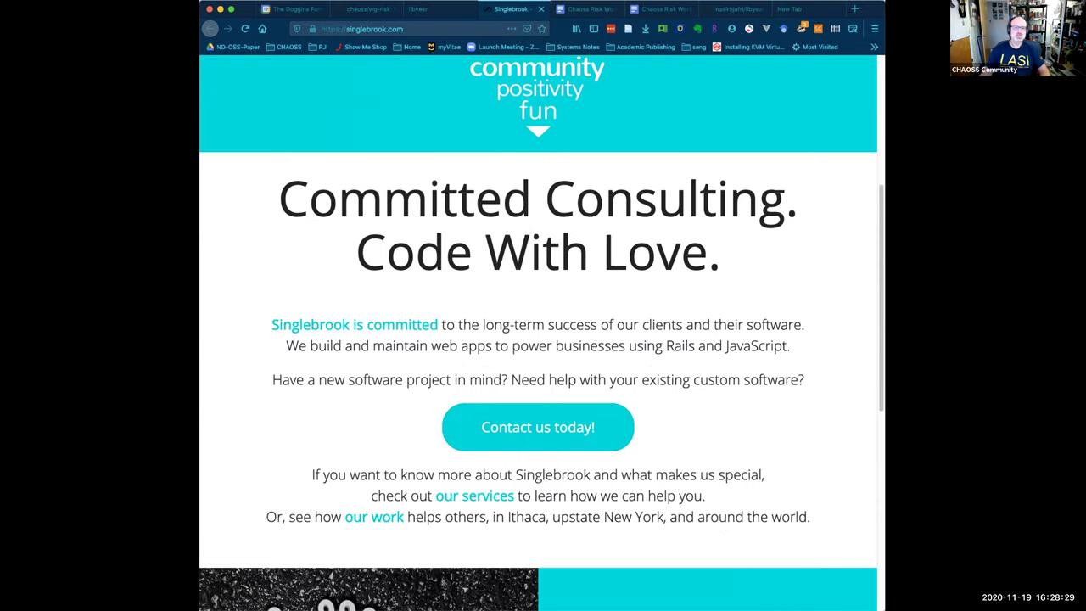
{"action": "left_click", "coordinate": [418, 9]}
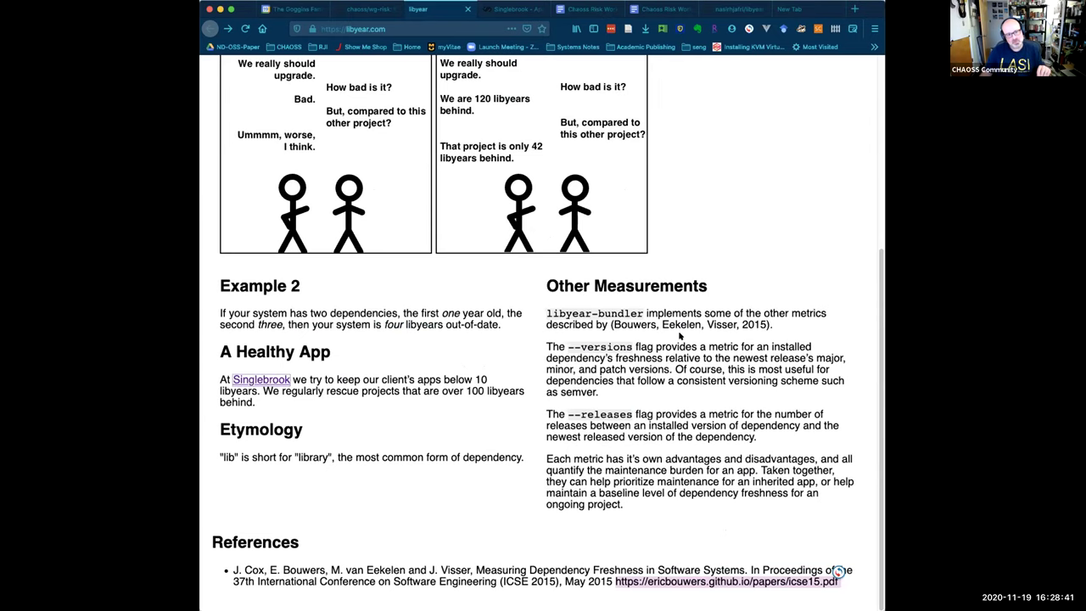
{"action": "scroll", "coordinate": [679, 337], "scroll_direction": "up", "scroll_amount": 5}
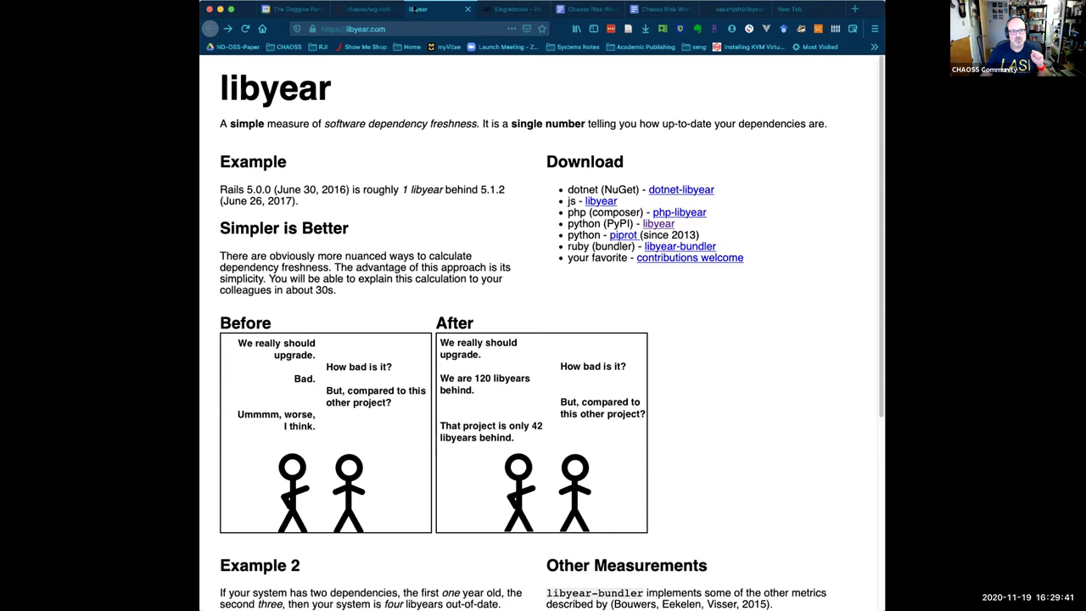
Switch to the Chaoss Risk Working Group Minutes document and add a "Discussion:" sub-item under the November 19 agenda's libyear item.
{"action": "left_click", "coordinate": [584, 9]}
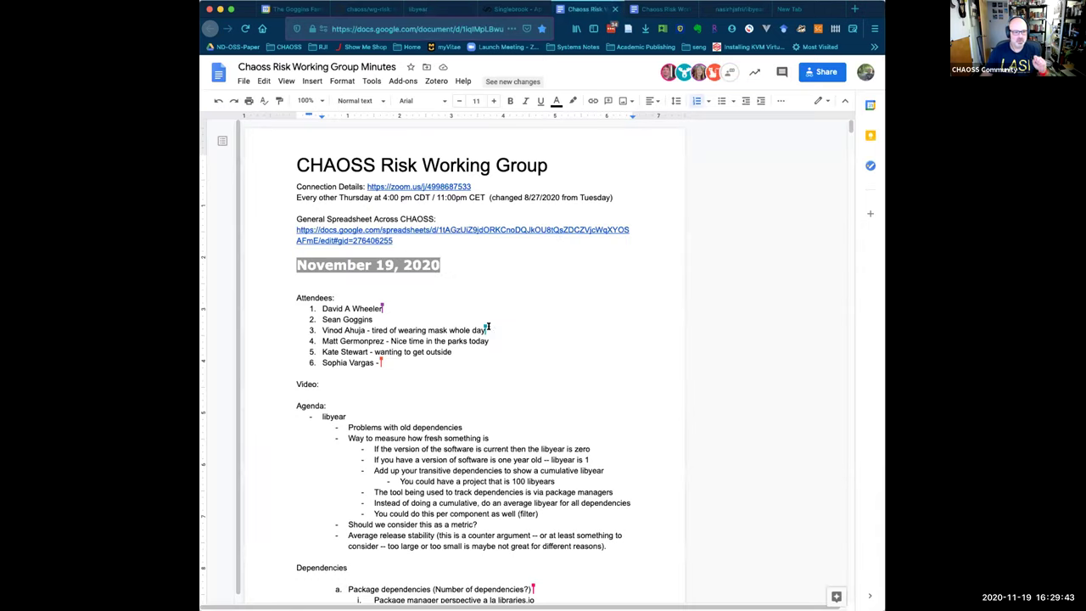
{"action": "left_click", "coordinate": [380, 403]}
{"action": "key", "text": "Down"}
{"action": "key", "text": "Return"}
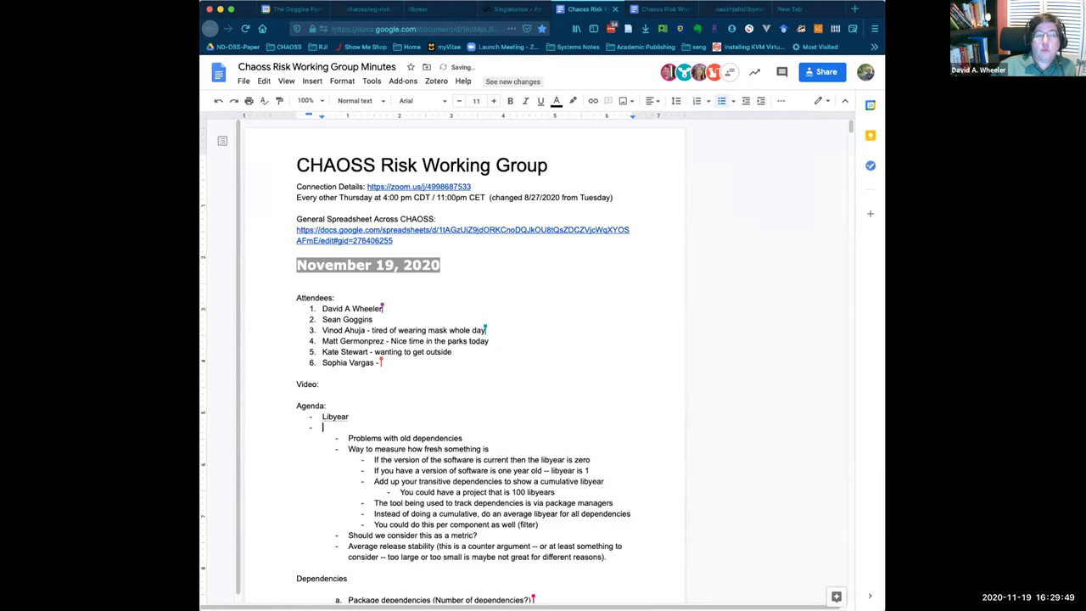
{"action": "type", "text": "Discussion:"}
{"action": "key", "text": "Return"}
{"action": "key", "text": "Tab"}
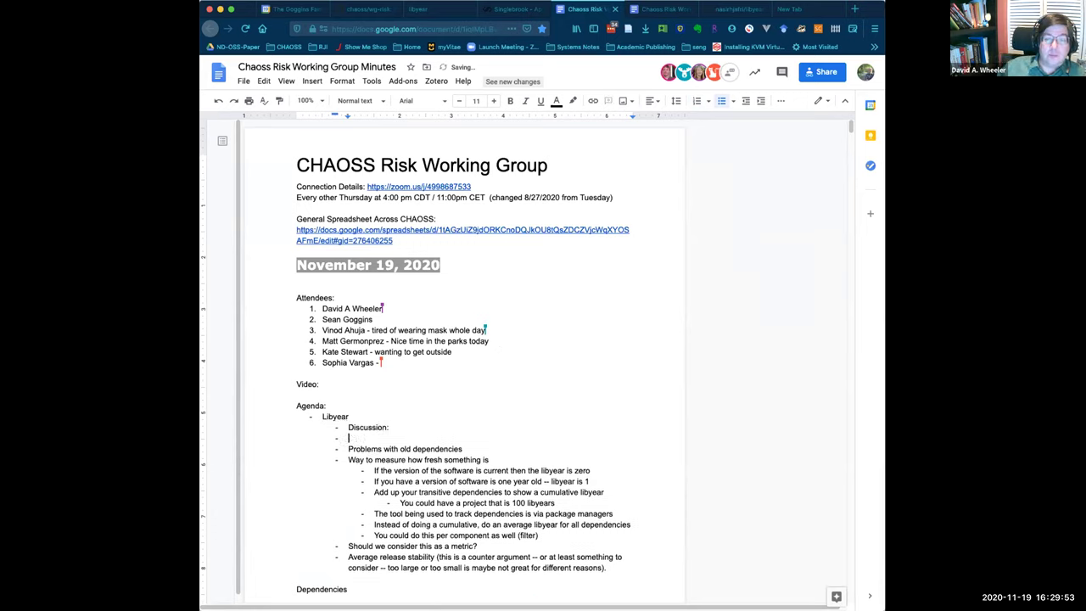
Add the nested Discussion note "Libyear: Relative proximity to the latest release of each library (which is one possible metric)".
{"action": "type", "text": "Lib"}
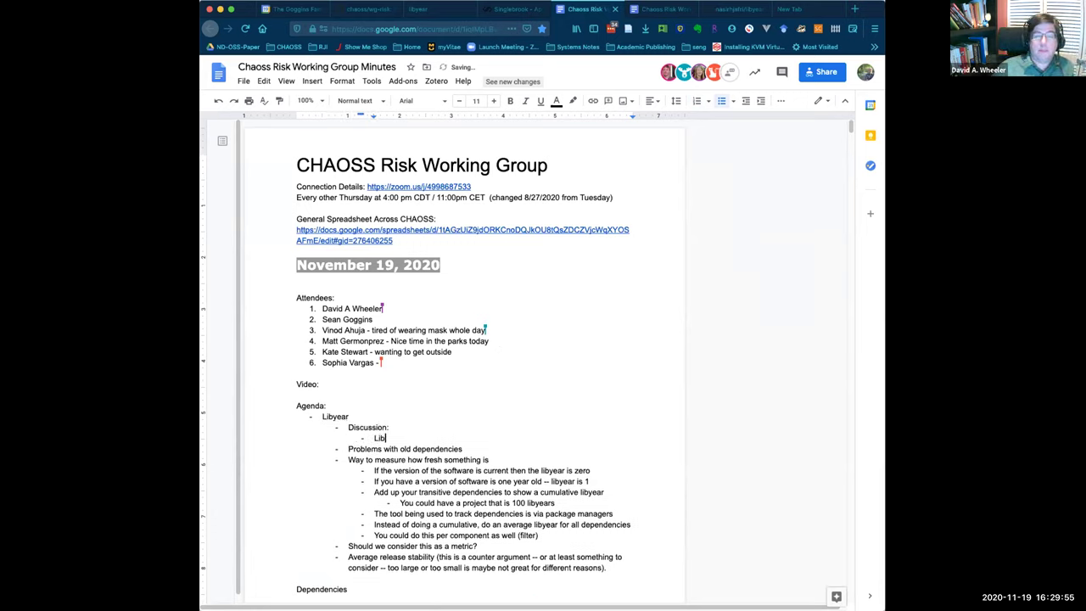
{"action": "type", "text": "year: Relative proximity to the latest release of each library (which is oe"}
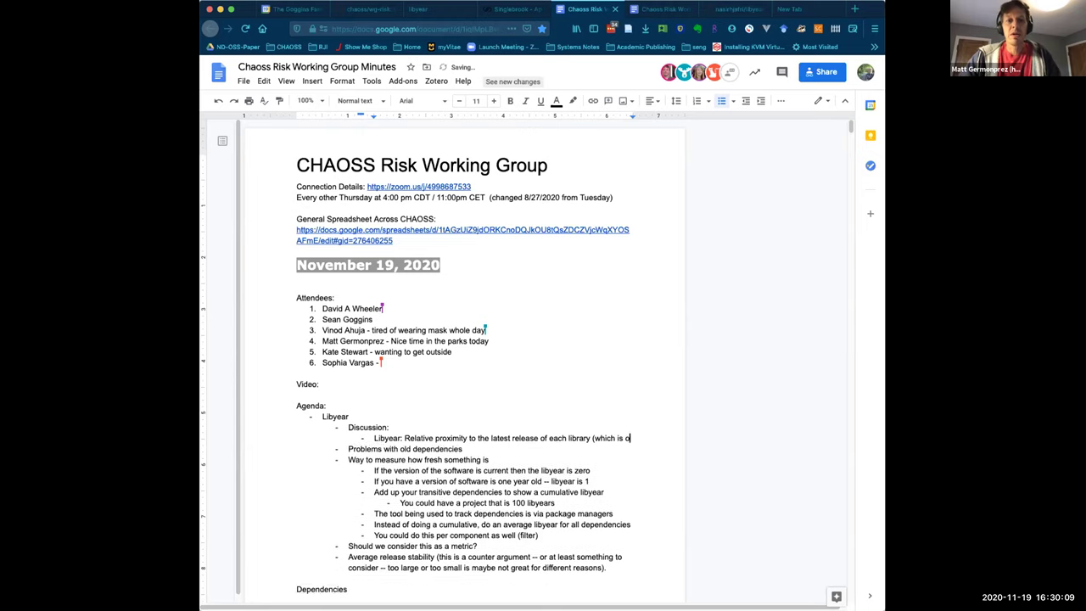
{"action": "key", "text": "BackSpace"}
{"action": "type", "text": "ne possible metric)"}
{"action": "key", "text": "Return"}
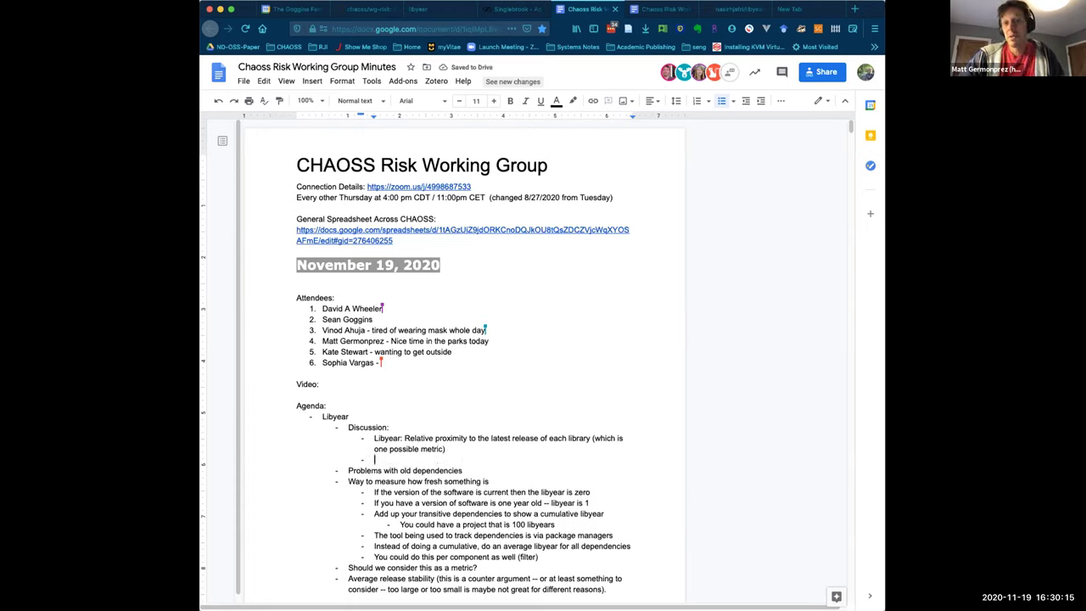
Write a second Discussion note reading "Question not asked by "Libyear": How old are my oldest dependencies".
{"action": "type", "text": "("}
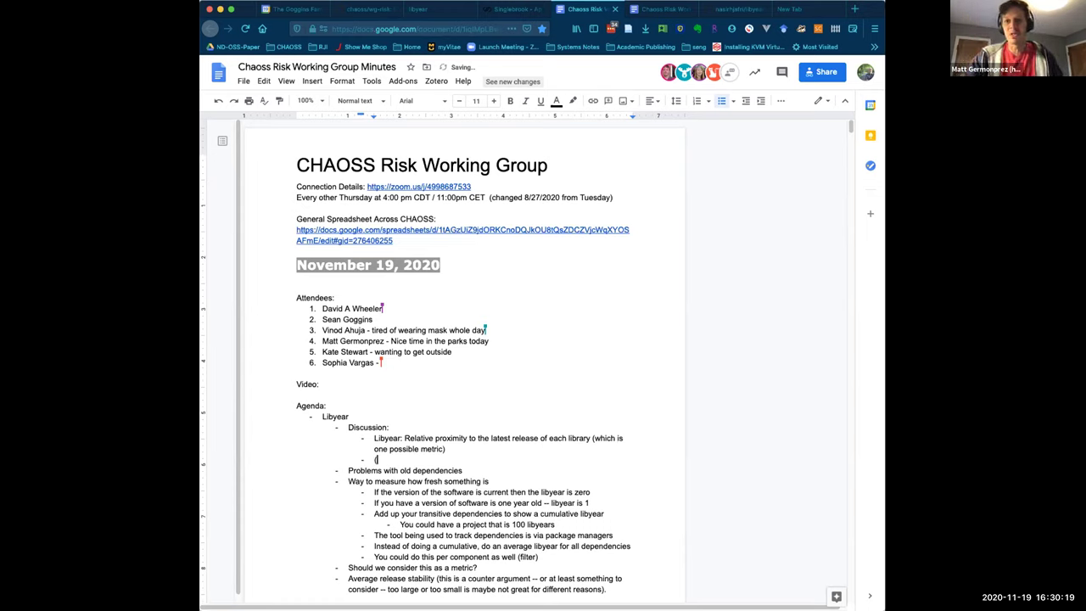
{"action": "key", "text": "BackSpace"}
{"action": "type", "text": "Question not asked by \"Libyear"}
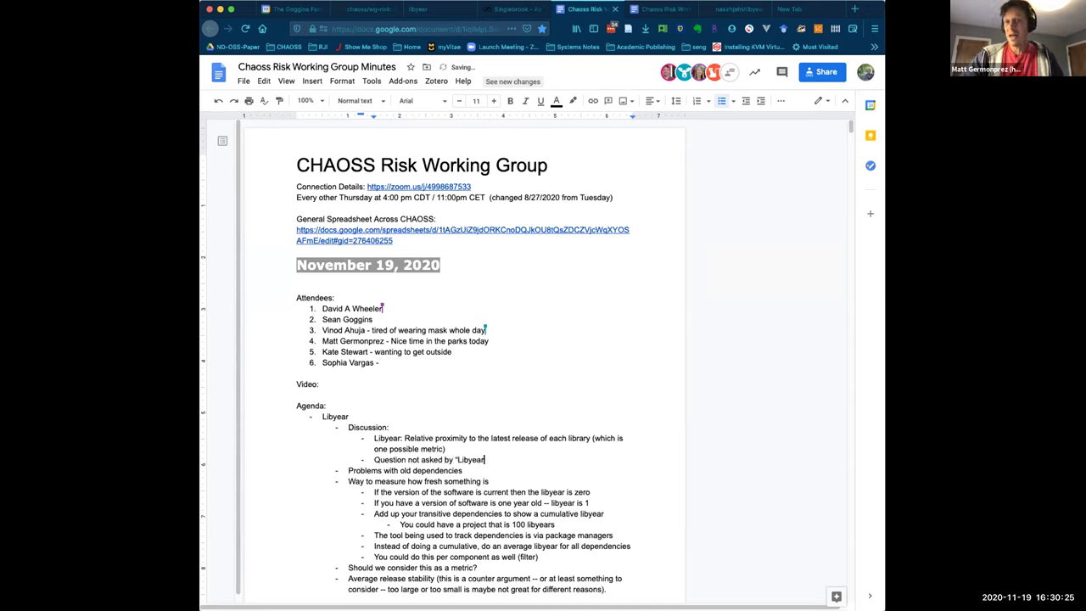
{"action": "type", "text": "\""}
{"action": "type", "text": ": How old"}
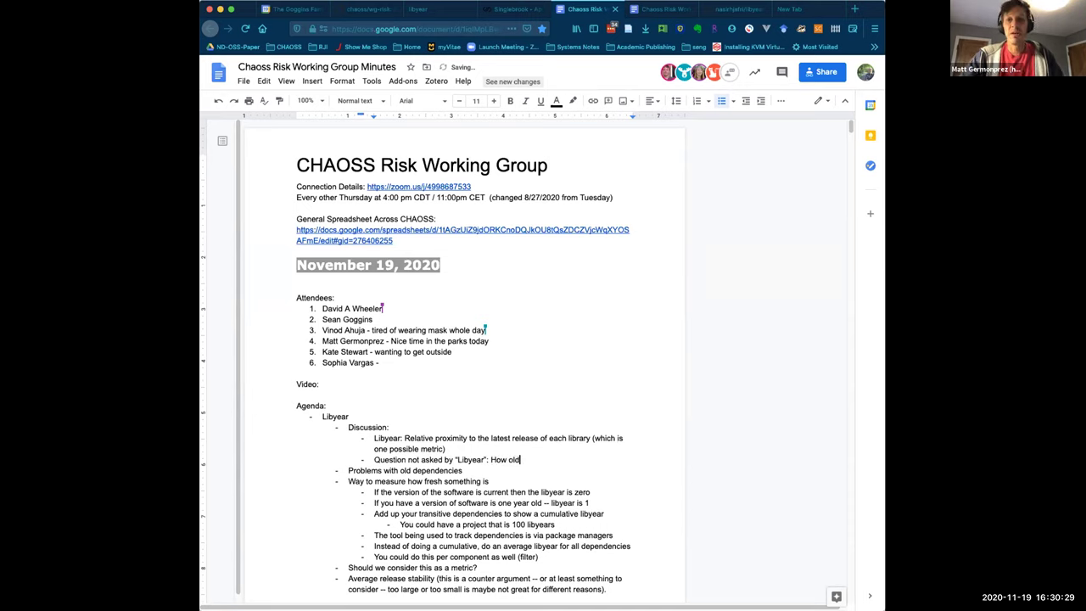
{"action": "type", "text": " are my ol"}
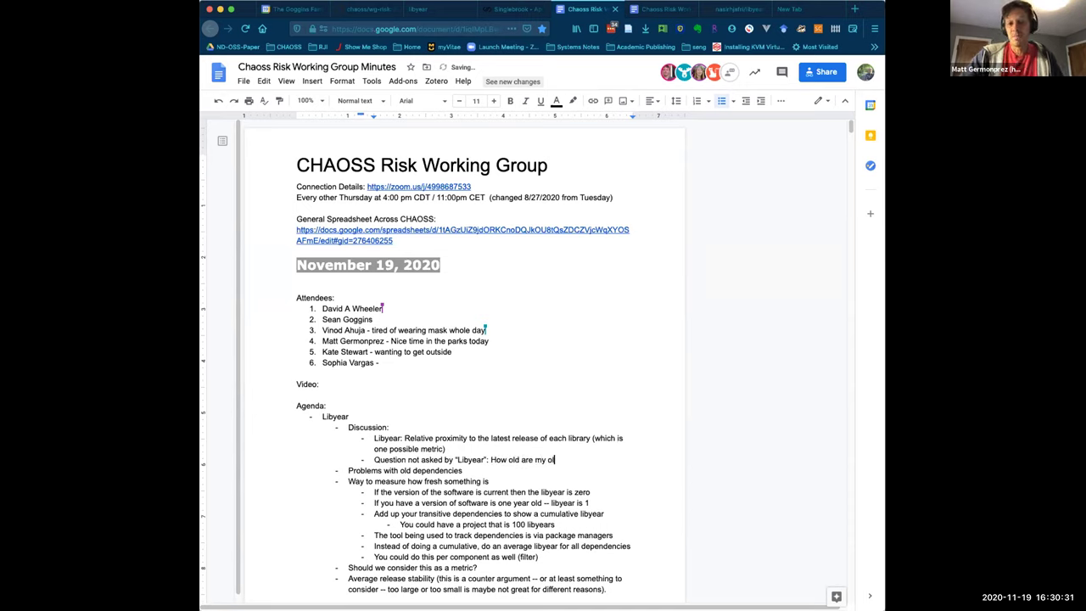
{"action": "type", "text": "dest depen"}
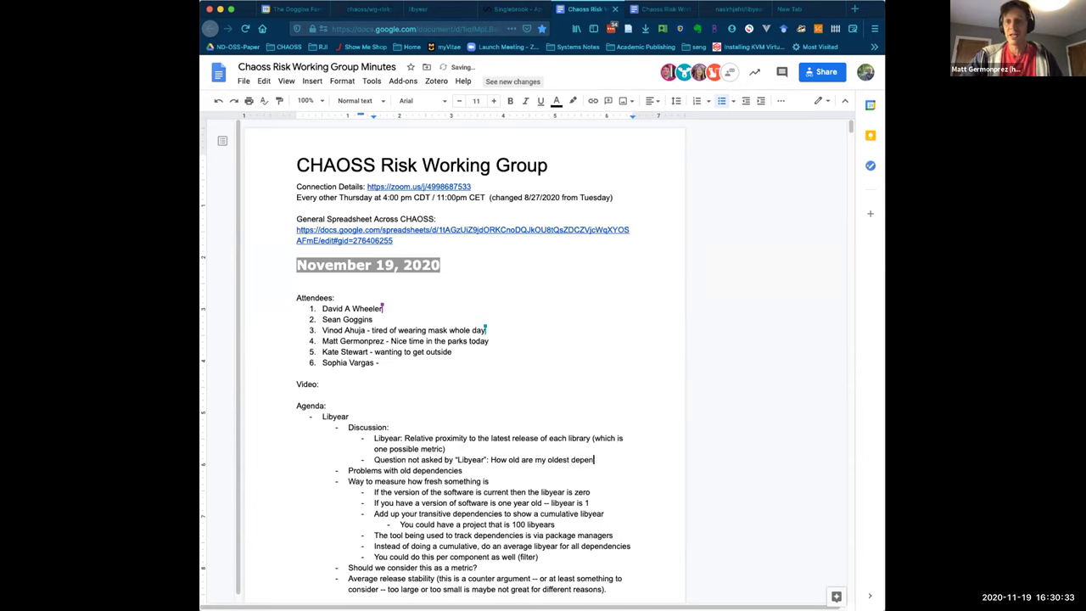
{"action": "type", "text": "dencies"}
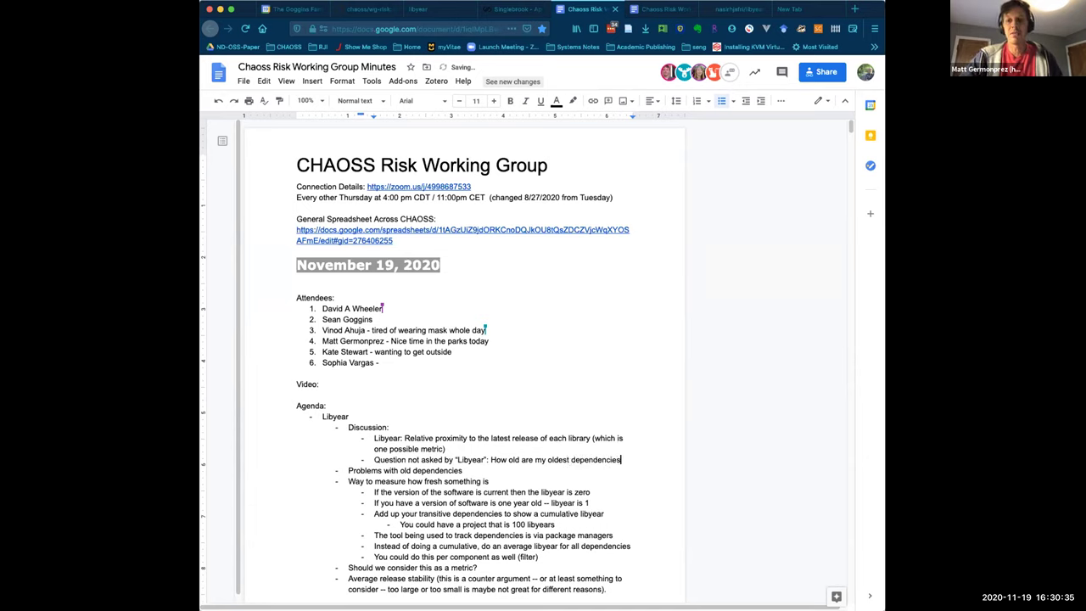
Extend the question with ", in general (i.e., am I depending on a lot of "stable" software that is not currently being updated.).".
{"action": "type", "text": ", in gge"}
{"action": "key", "text": "BackSpace"}
{"action": "key", "text": "BackSpace"}
{"action": "type", "text": "eneral (i.e., am I o"}
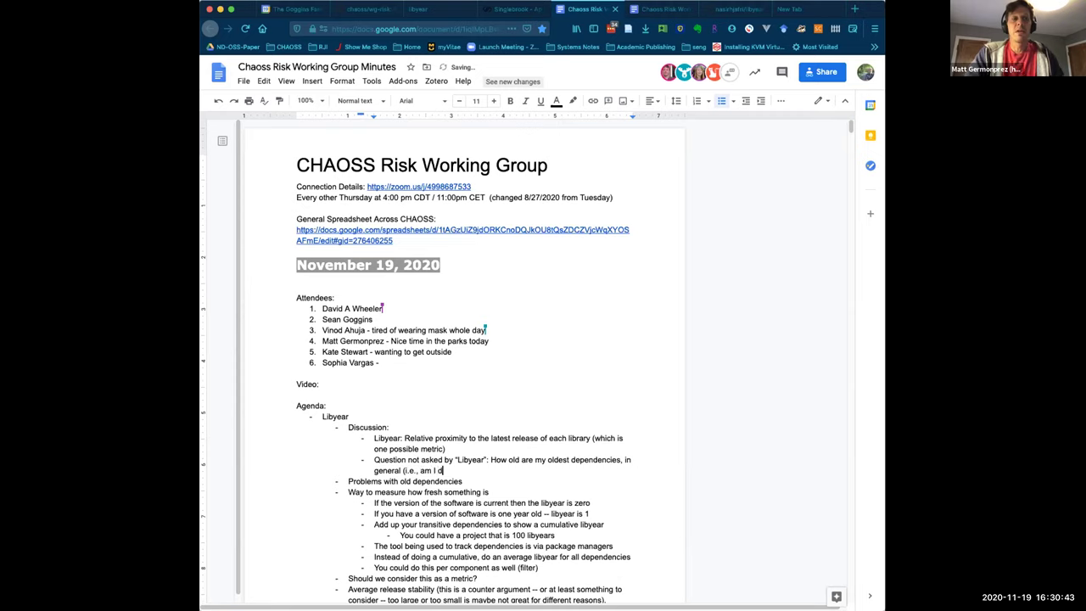
{"action": "type", "text": "epending on a "}
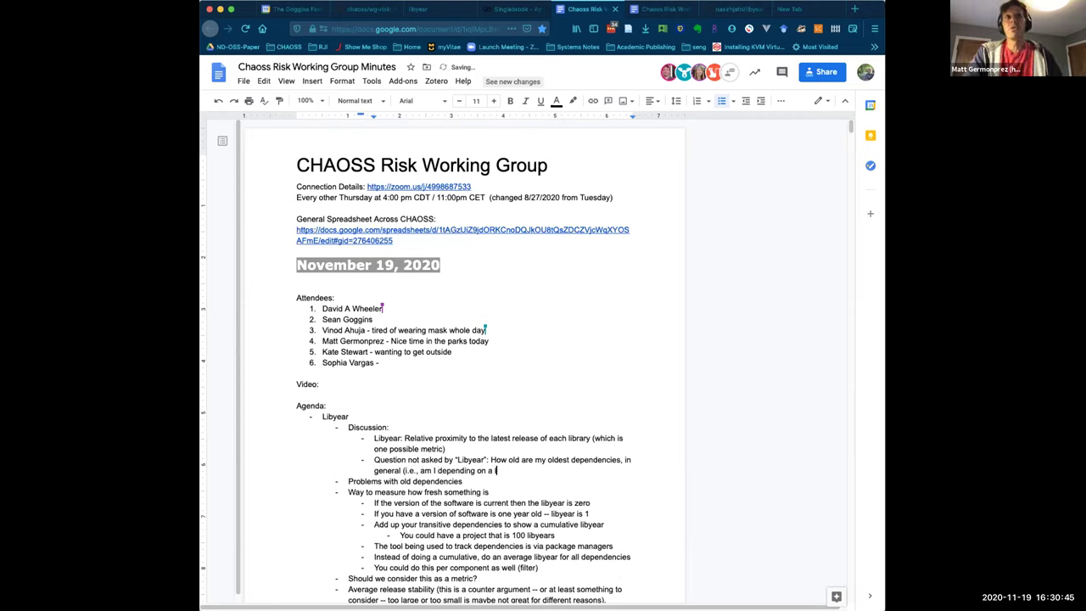
{"action": "type", "text": "lot of \""}
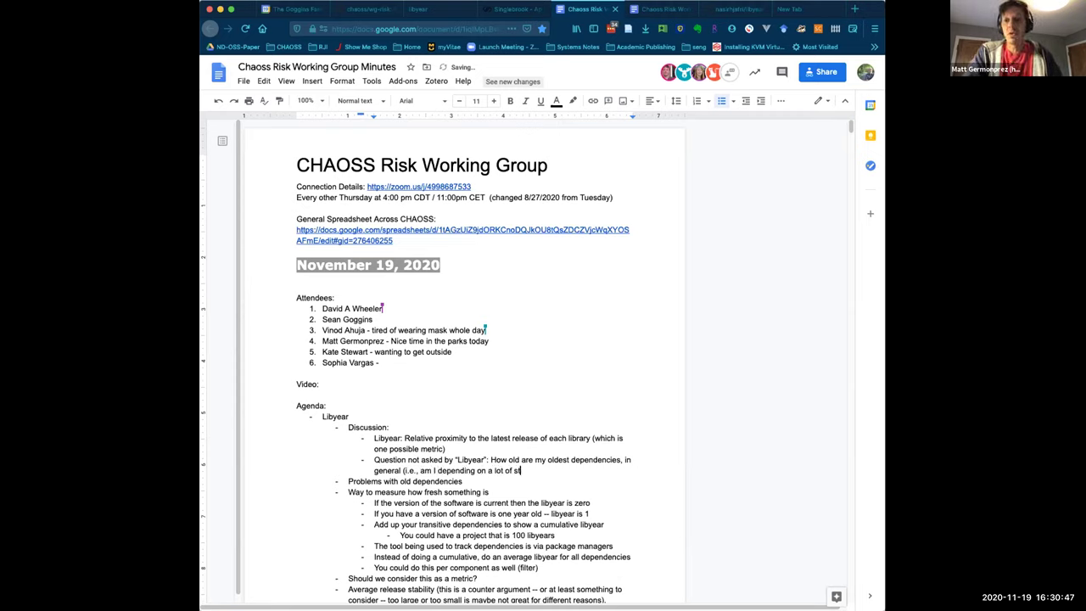
{"action": "type", "text": "stable"}
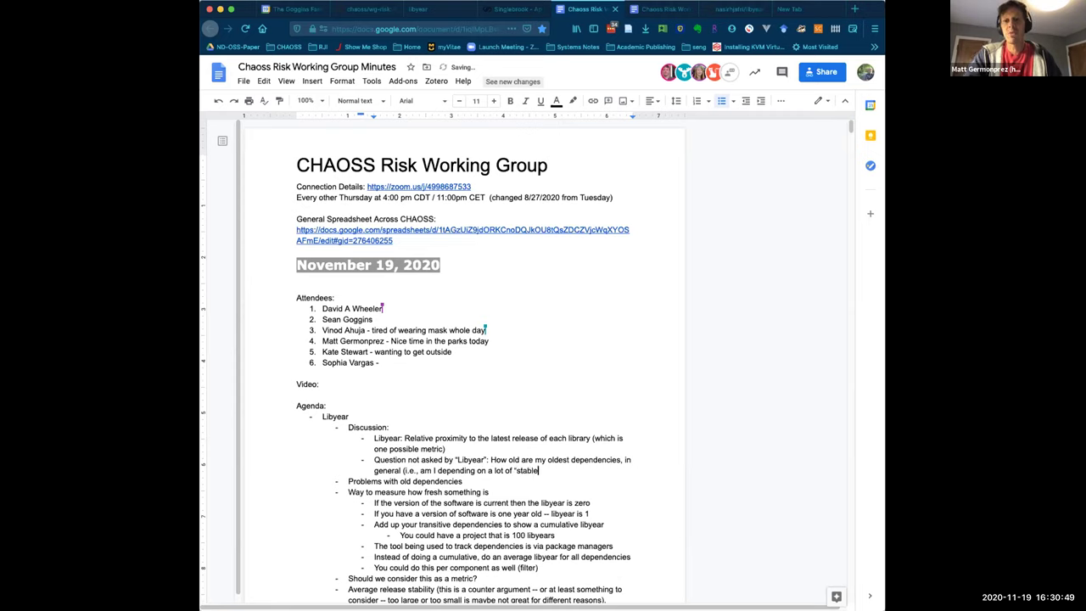
{"action": "type", "text": "\" software "}
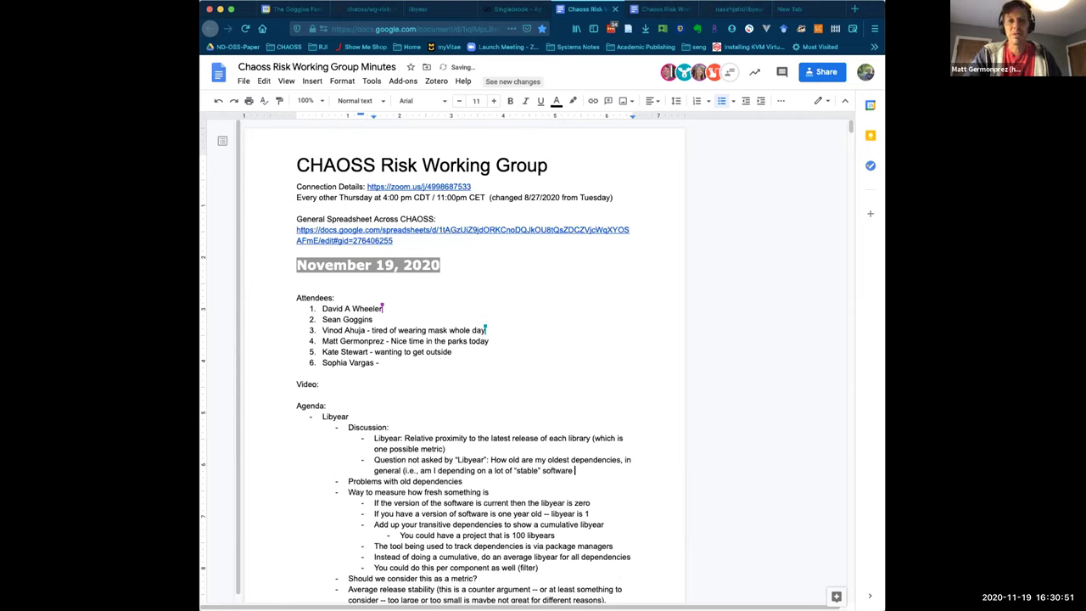
{"action": "type", "text": "that is not"}
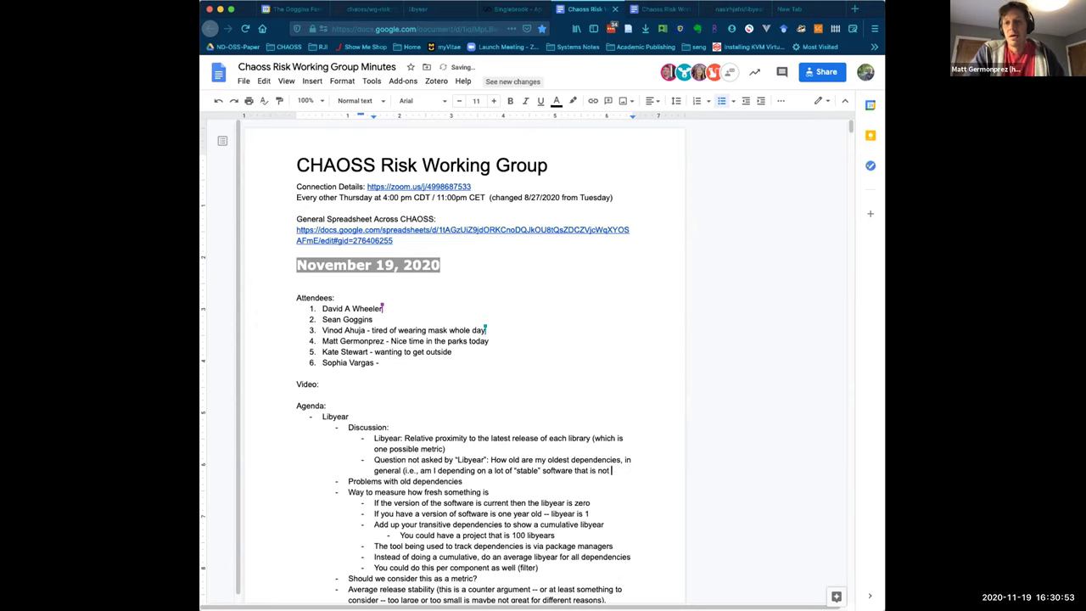
{"action": "type", "text": " currently being "}
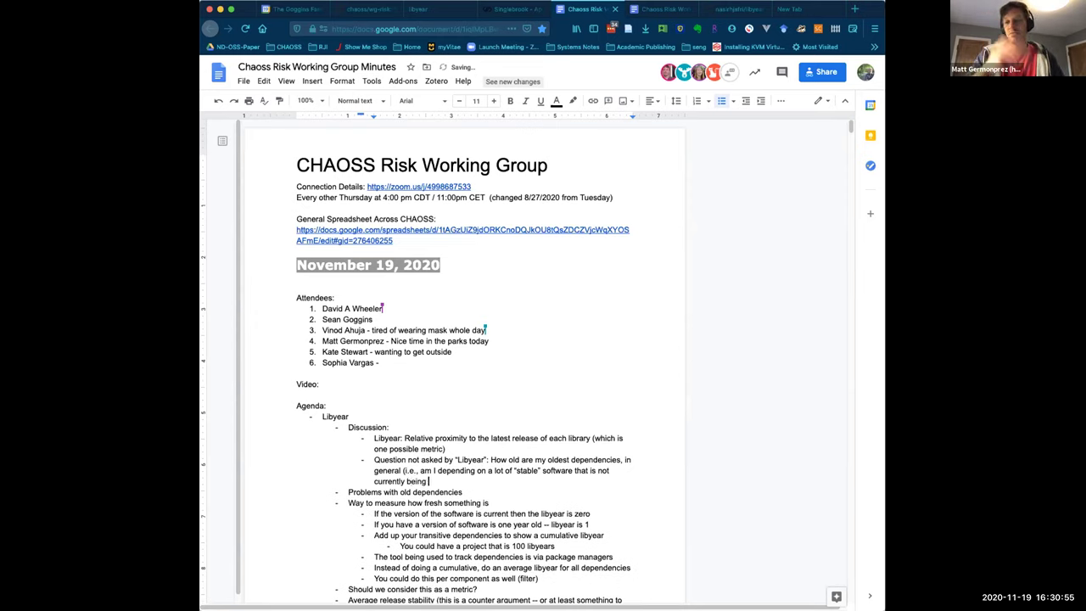
{"action": "type", "text": "updated."}
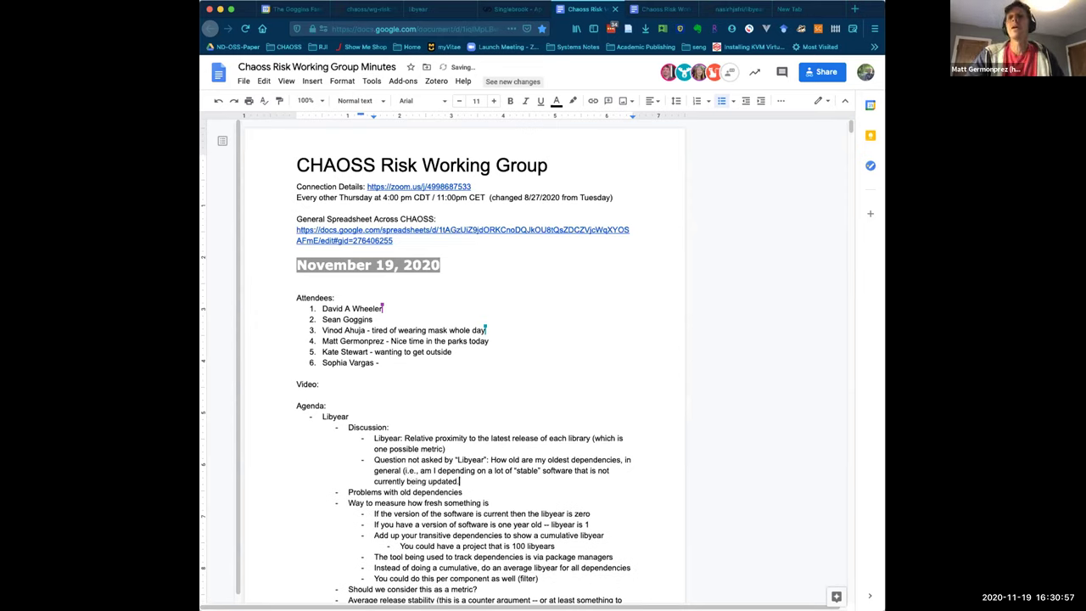
{"action": "type", "text": ")."}
{"action": "key", "text": "Return"}
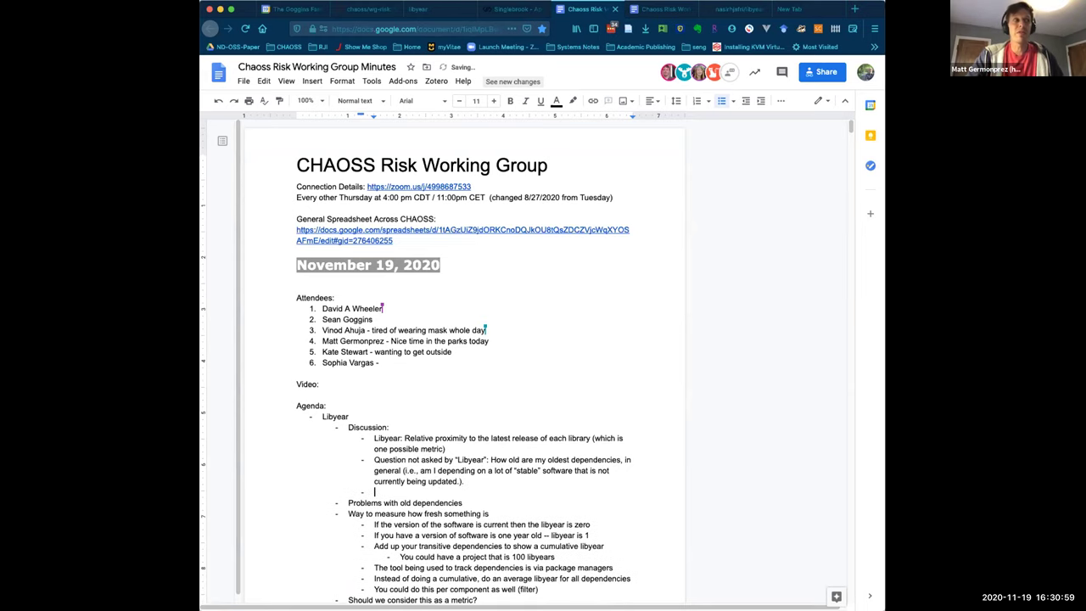
Add a "Background:" sub-item at Discussion's level and nest the existing notes from "Problems with old dependencies" through "Average release stability" under it.
{"action": "key", "text": "shift+Tab"}
{"action": "type", "text": "Background:"}
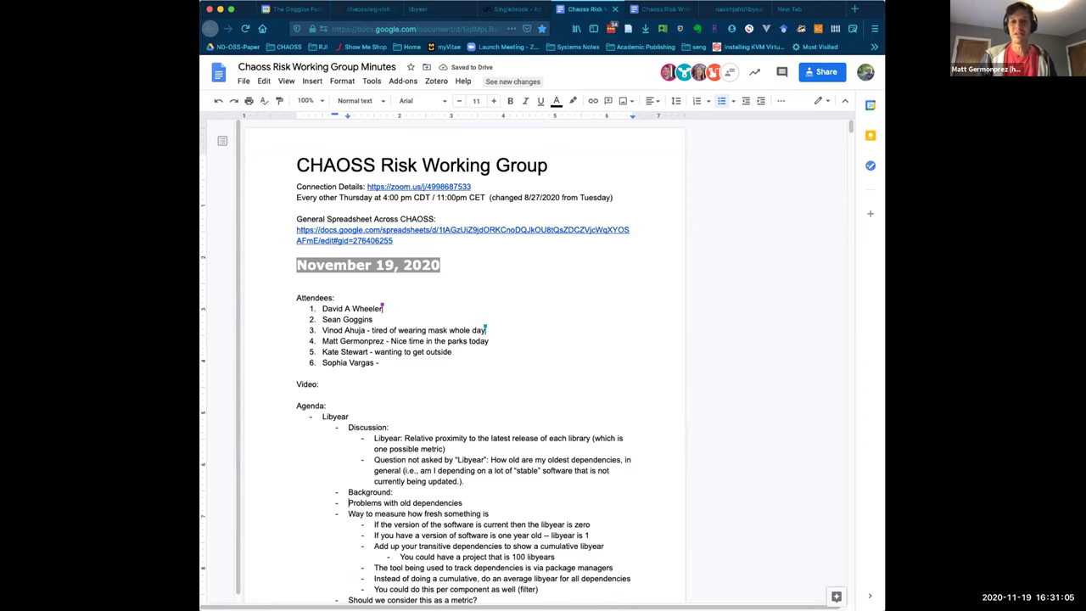
{"action": "key", "text": "shift+Down"}
{"action": "key", "text": "shift+Down"}
{"action": "key", "text": "shift+Down"}
{"action": "key", "text": "shift+Down"}
{"action": "key", "text": "shift+Down"}
{"action": "key", "text": "shift+Down"}
{"action": "key", "text": "shift+Down"}
{"action": "key", "text": "shift+Down"}
{"action": "key", "text": "shift+Down"}
{"action": "key", "text": "shift+Down"}
{"action": "key", "text": "shift+Down"}
{"action": "key", "text": "shift+Down"}
{"action": "key", "text": "shift+Down"}
{"action": "key", "text": "shift+Down"}
{"action": "key", "text": "shift+Down"}
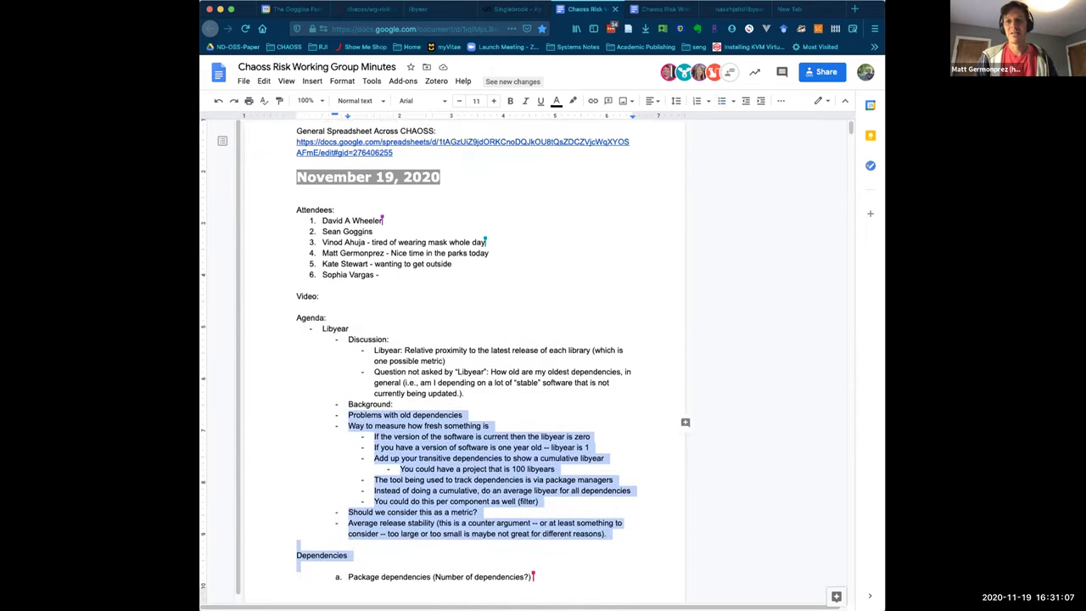
{"action": "key", "text": "shift+Up"}
{"action": "key", "text": "shift+Up"}
{"action": "key", "text": "Tab"}
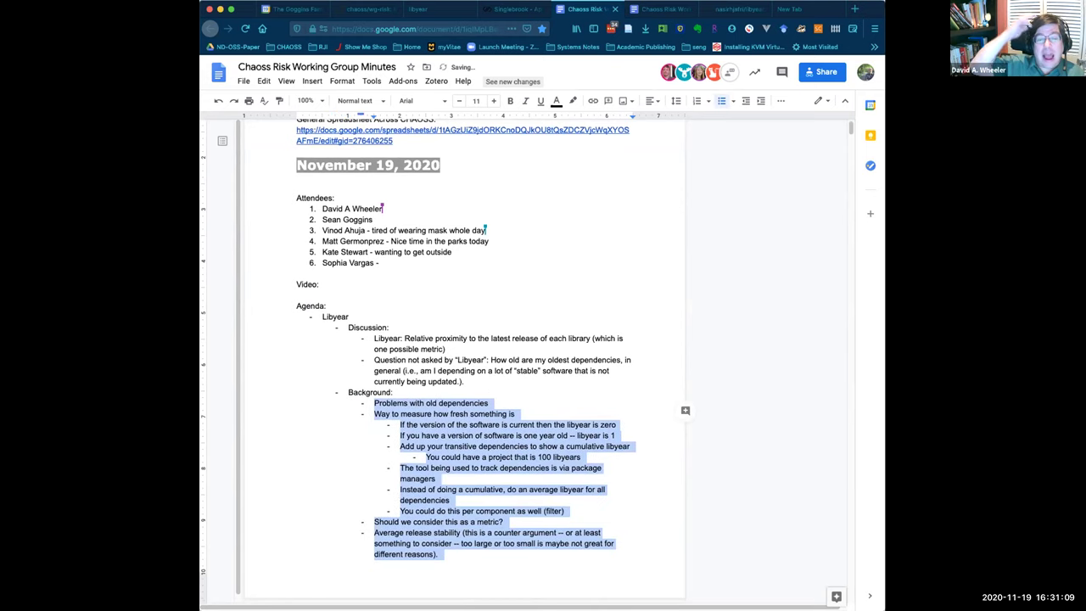
{"action": "left_click", "coordinate": [374, 392]}
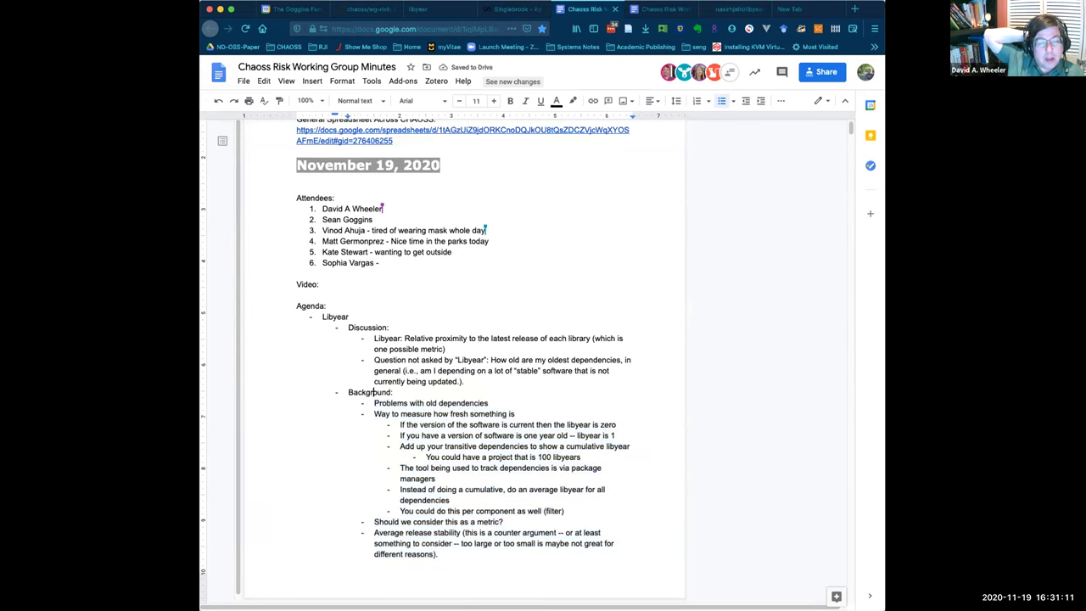
Add a third Discussion note reading "Libyear and Average Libyear might be useful manifestations of the Libyear metric.".
{"action": "left_click", "coordinate": [546, 380]}
{"action": "key", "text": "Return"}
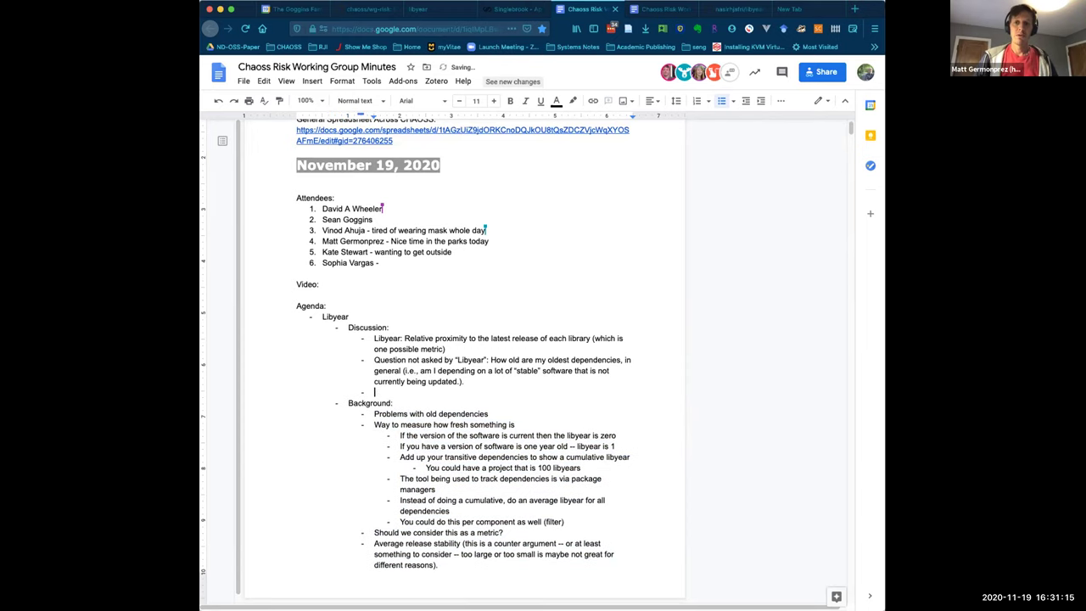
{"action": "type", "text": "Libyear"}
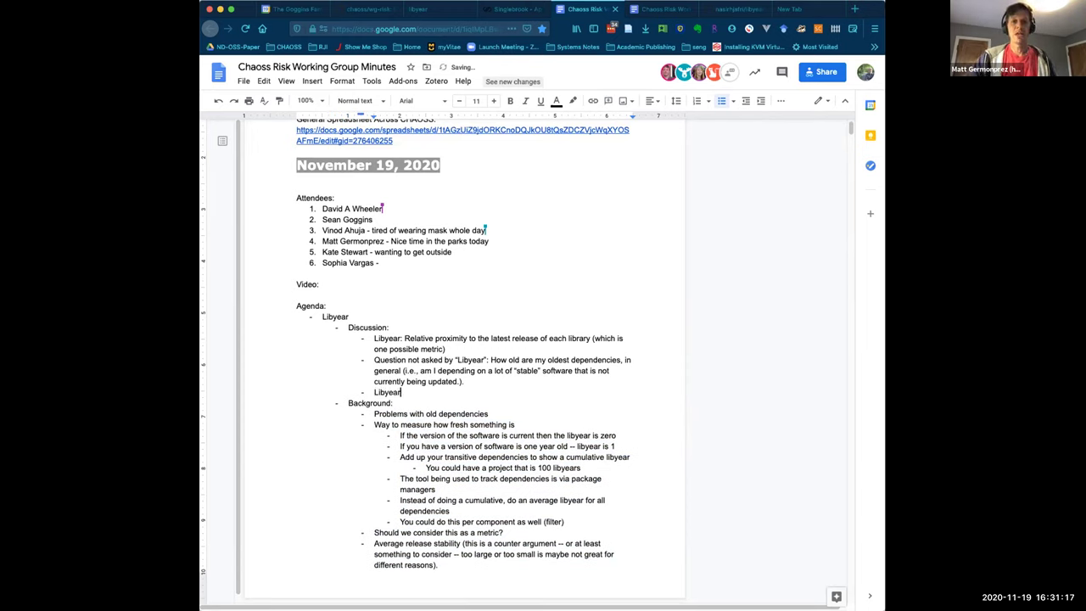
{"action": "type", "text": " and "}
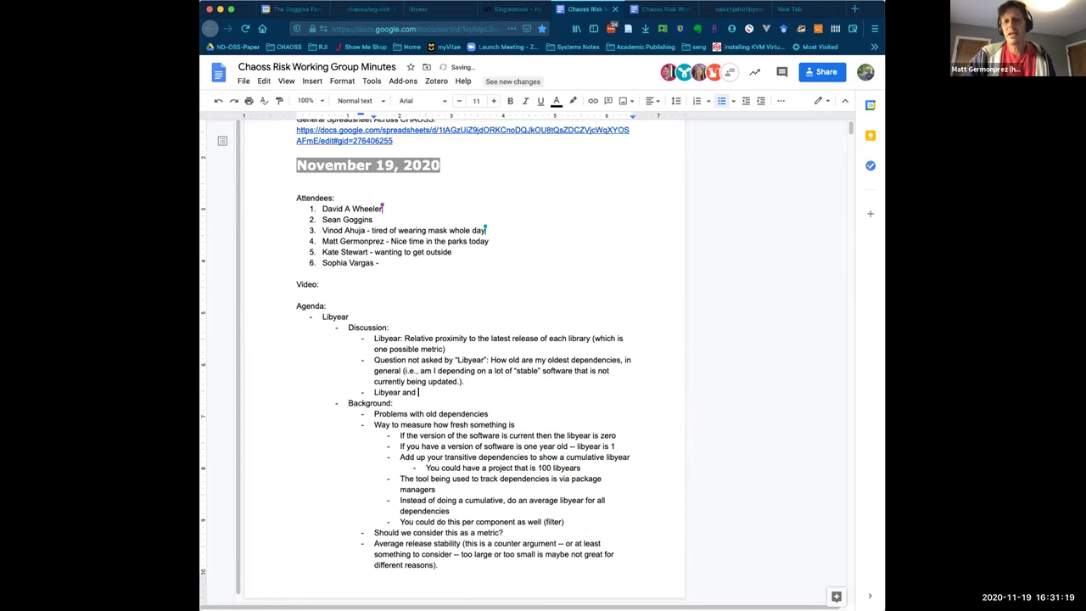
{"action": "type", "text": "Average LibY"}
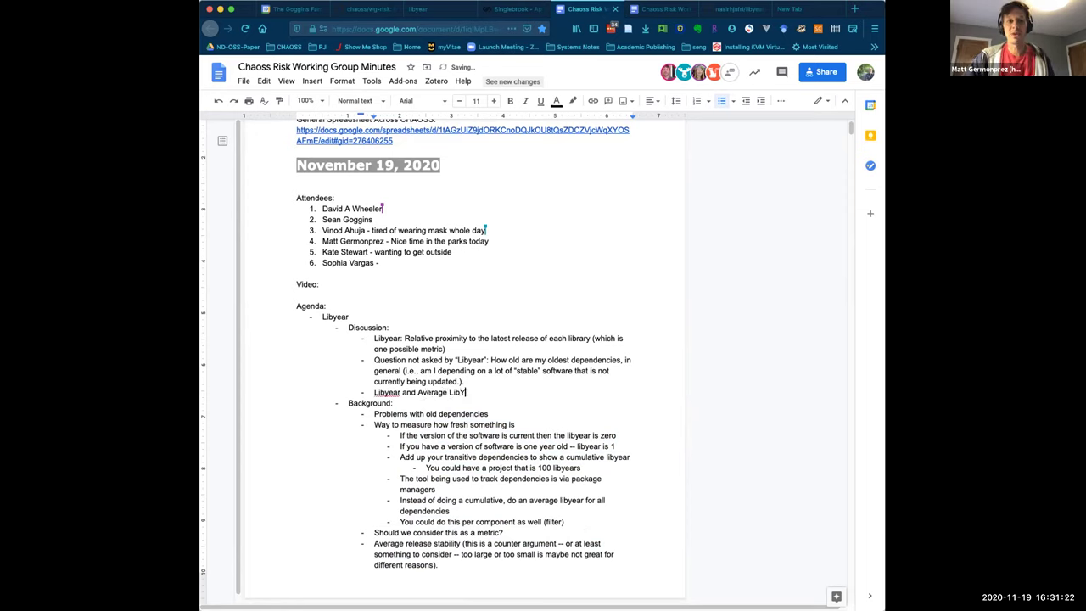
{"action": "key", "text": "BackSpace"}
{"action": "type", "text": "year "}
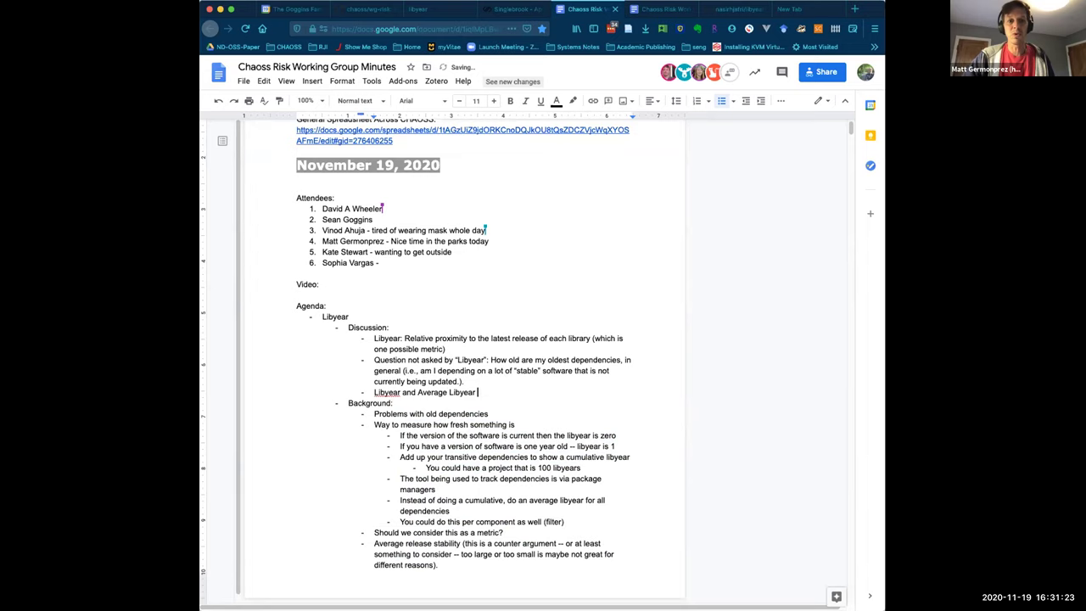
{"action": "type", "text": "might be "}
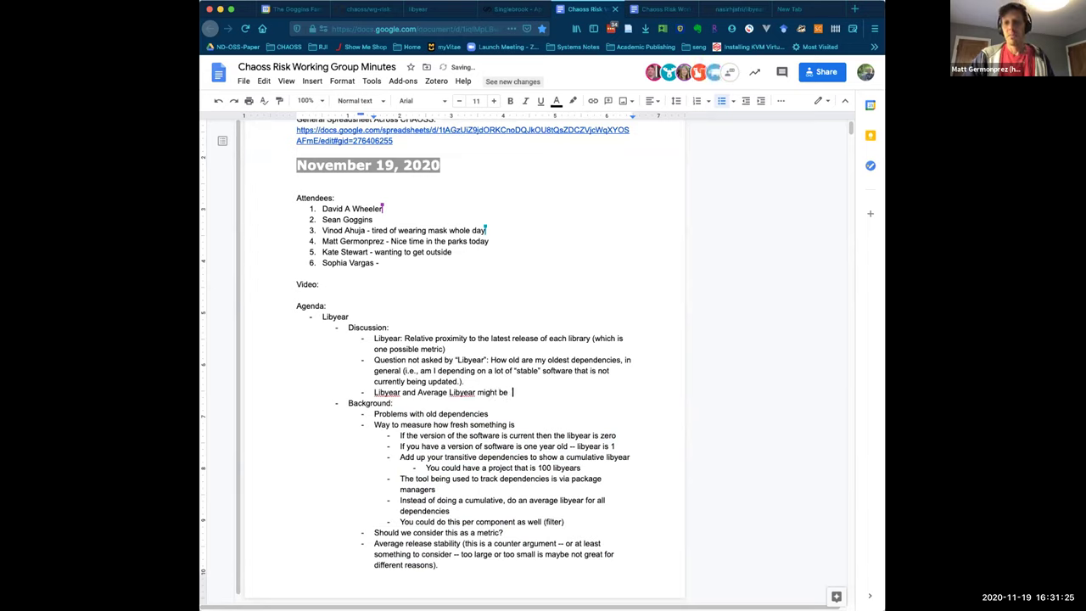
{"action": "type", "text": "useful manifestation"}
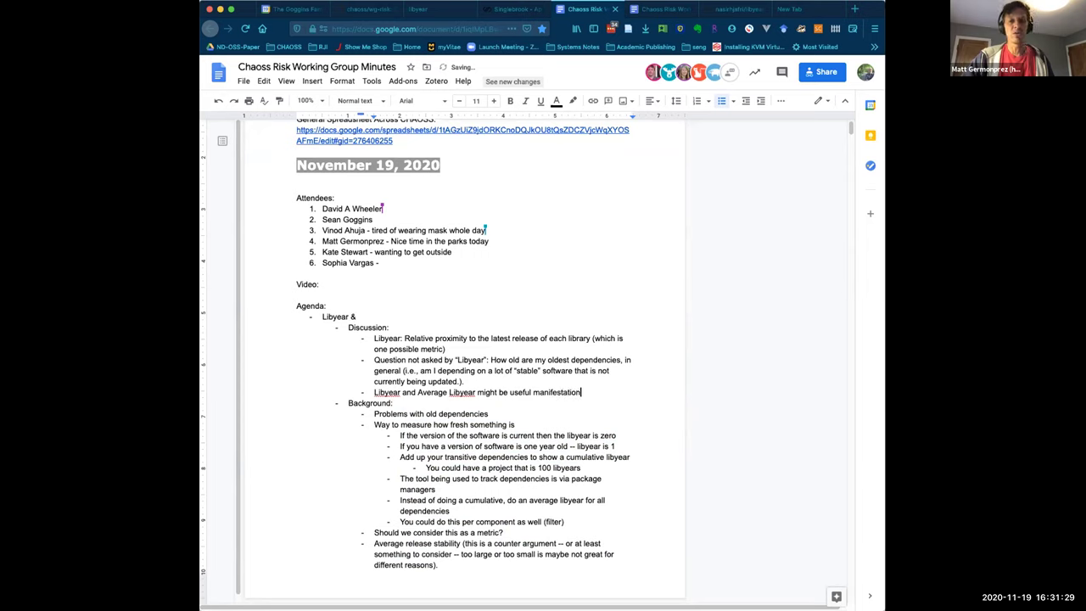
{"action": "type", "text": "s of the Lib"}
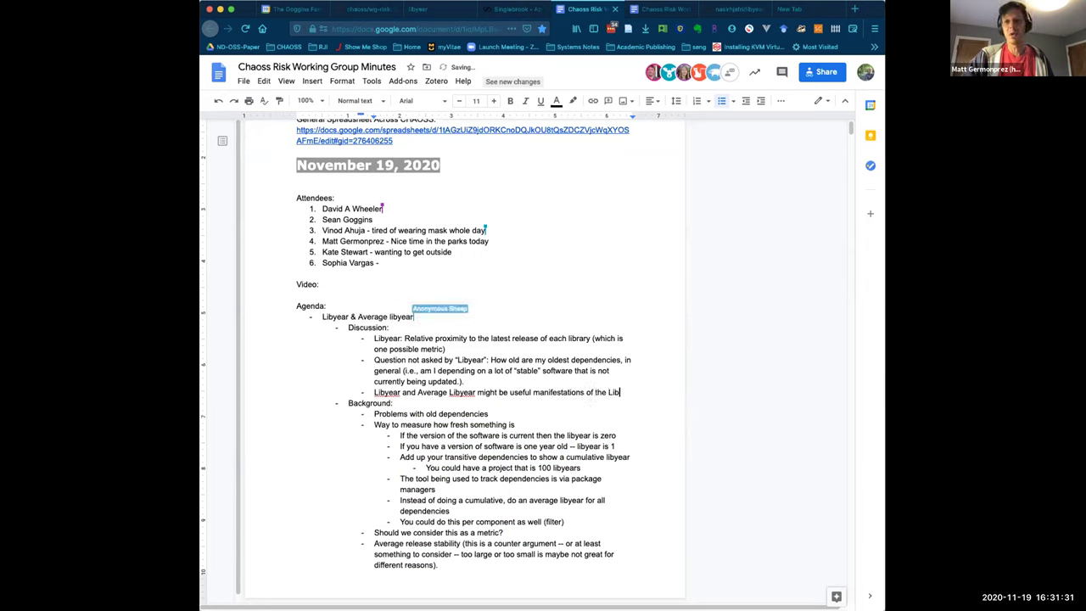
{"action": "type", "text": "year metric."}
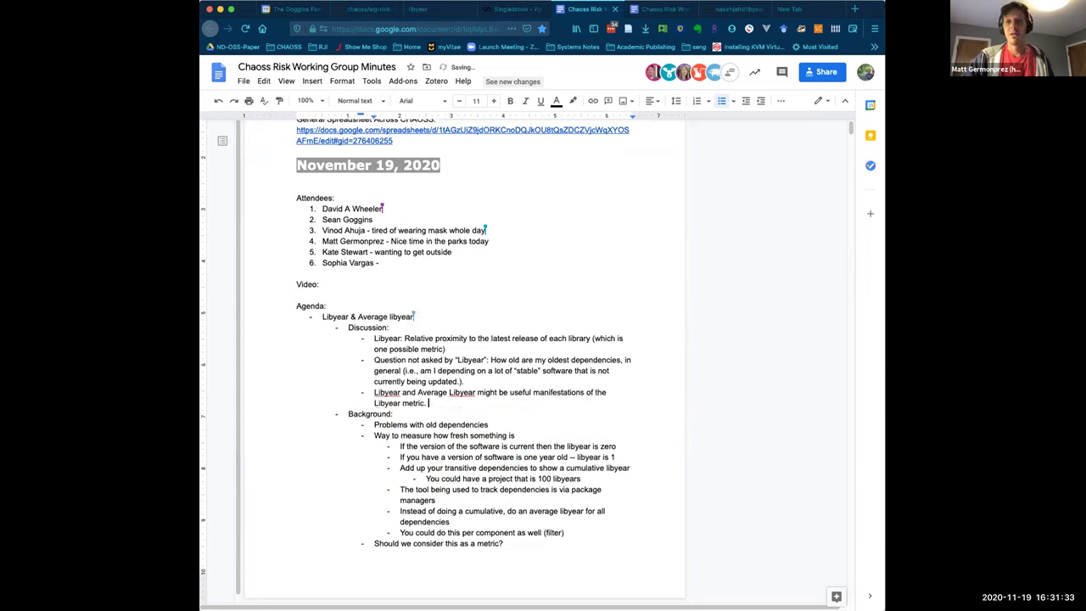
Add a Discussion note reading "The metric is useful for locating people in relationship to the versions of dependencies they are relying on.".
{"action": "key", "text": "Return"}
{"action": "type", "text": "The metric is usef"}
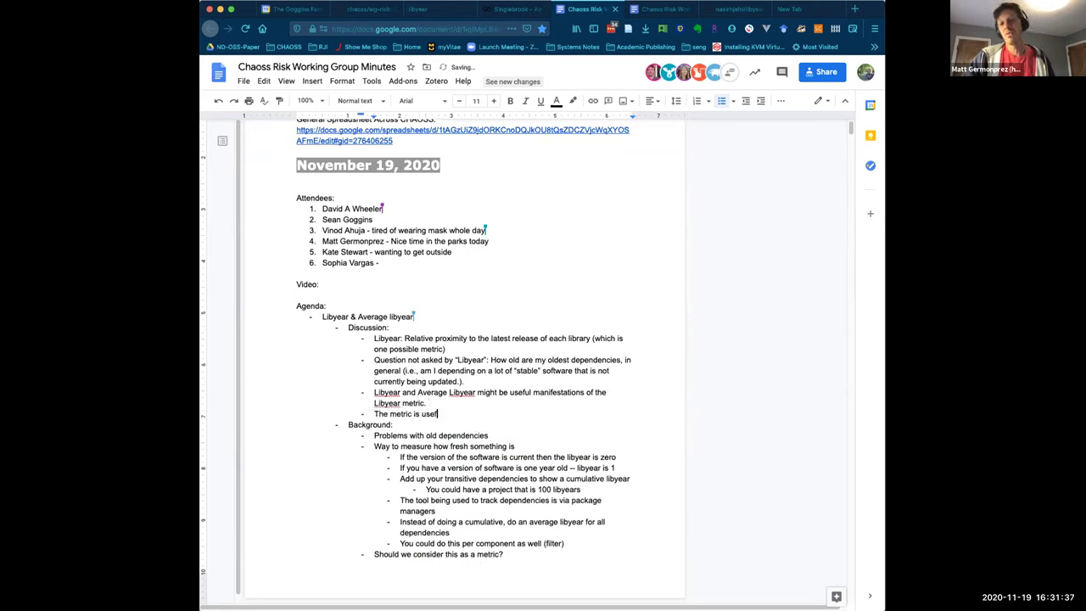
{"action": "type", "text": "ul for locating "}
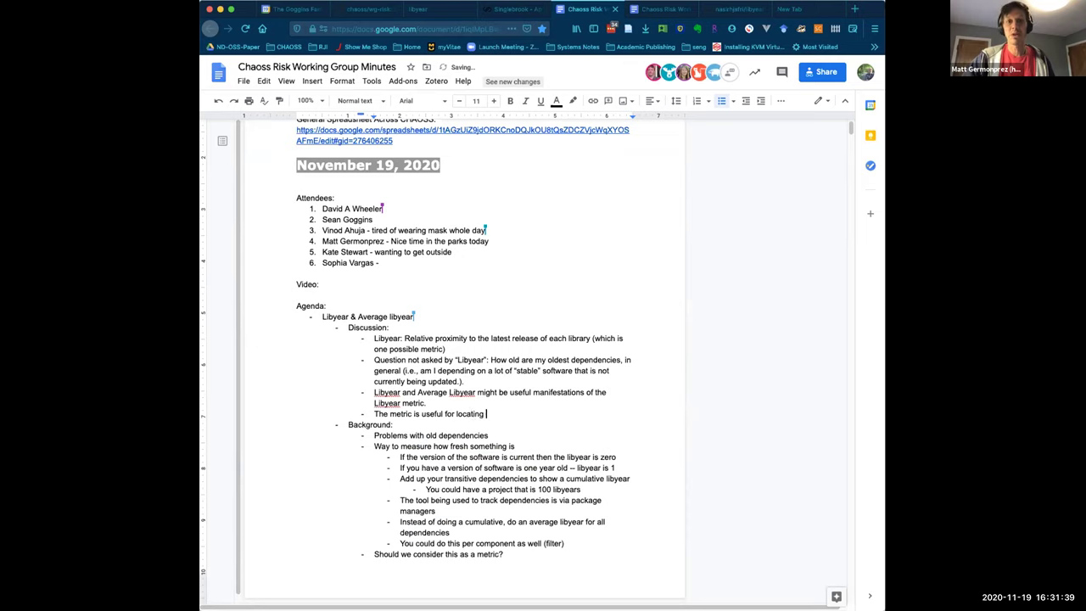
{"action": "type", "text": "people in relationship to the versions of dependencies they are"}
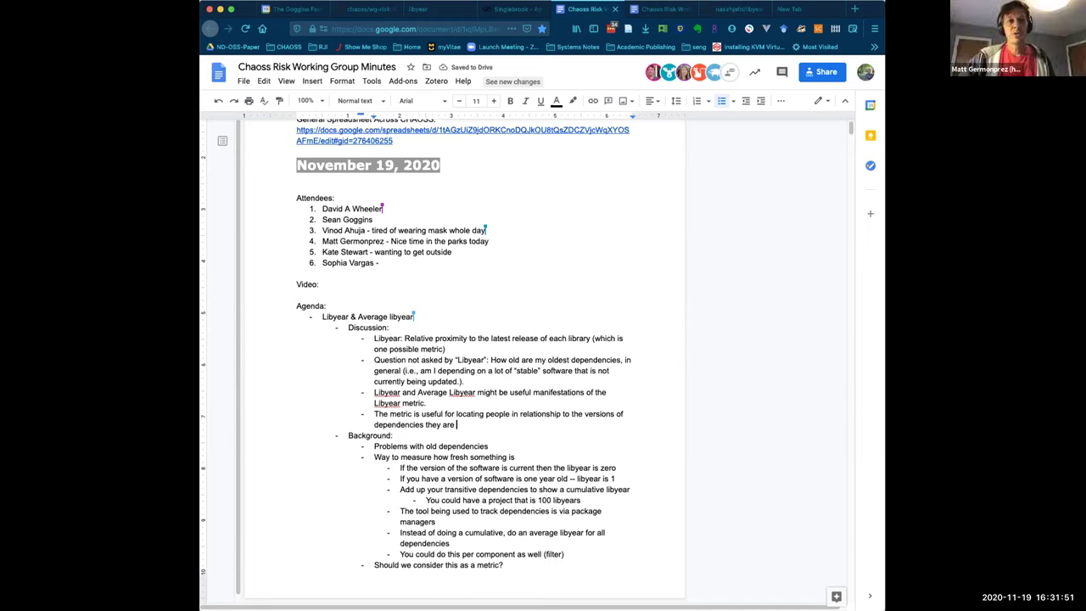
{"action": "type", "text": "relying on ."}
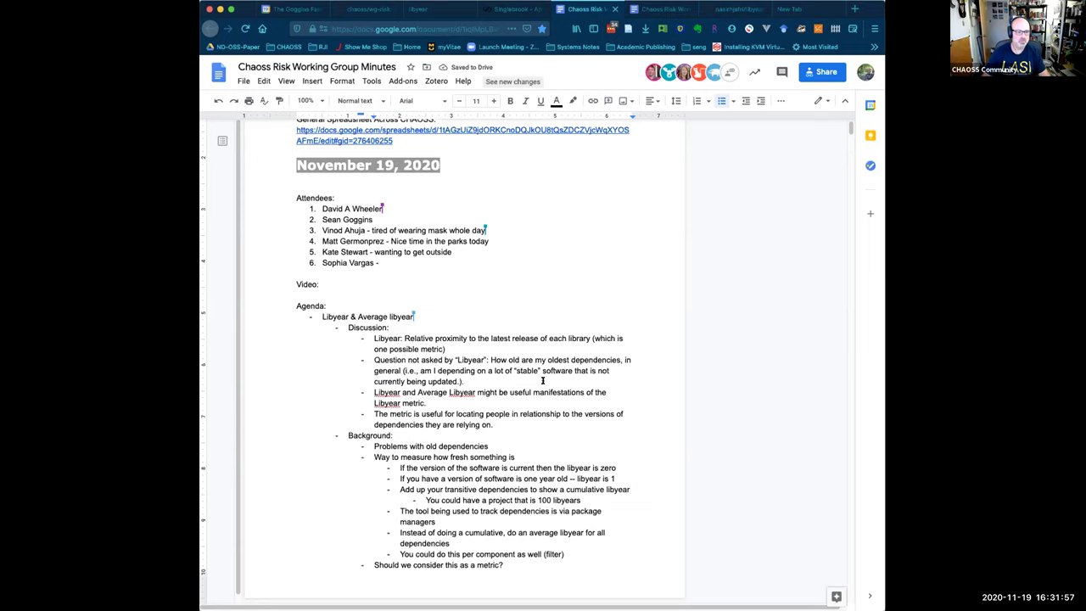
Remove the blank line between the Dependencies heading and its "Package dependencies" item.
{"action": "scroll", "coordinate": [522, 387], "scroll_direction": "down", "scroll_amount": 3}
{"action": "scroll", "coordinate": [522, 387], "scroll_direction": "down", "scroll_amount": 4}
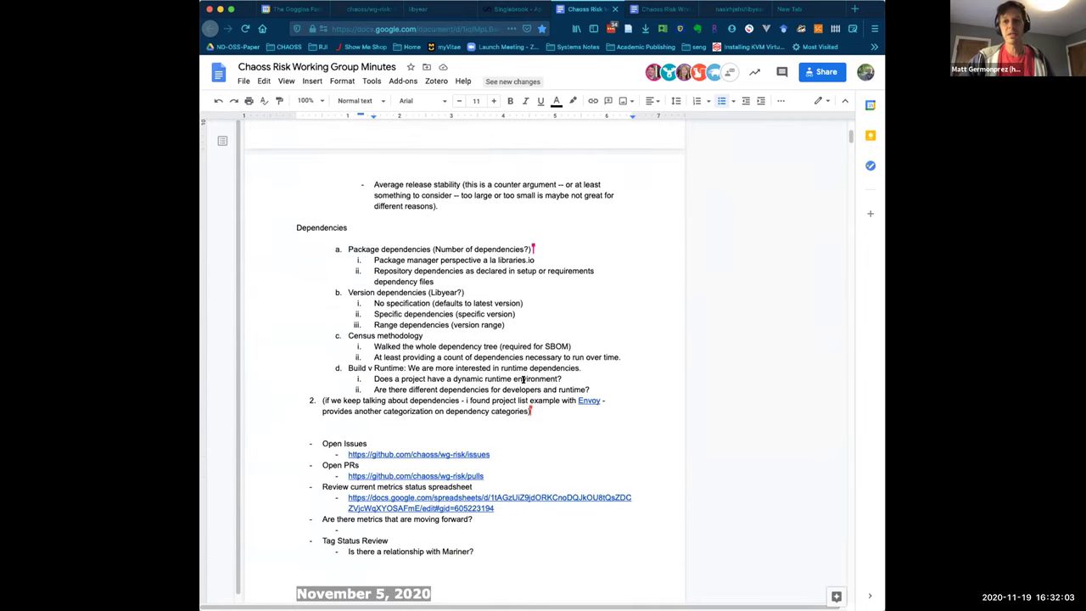
{"action": "left_click", "coordinate": [579, 379]}
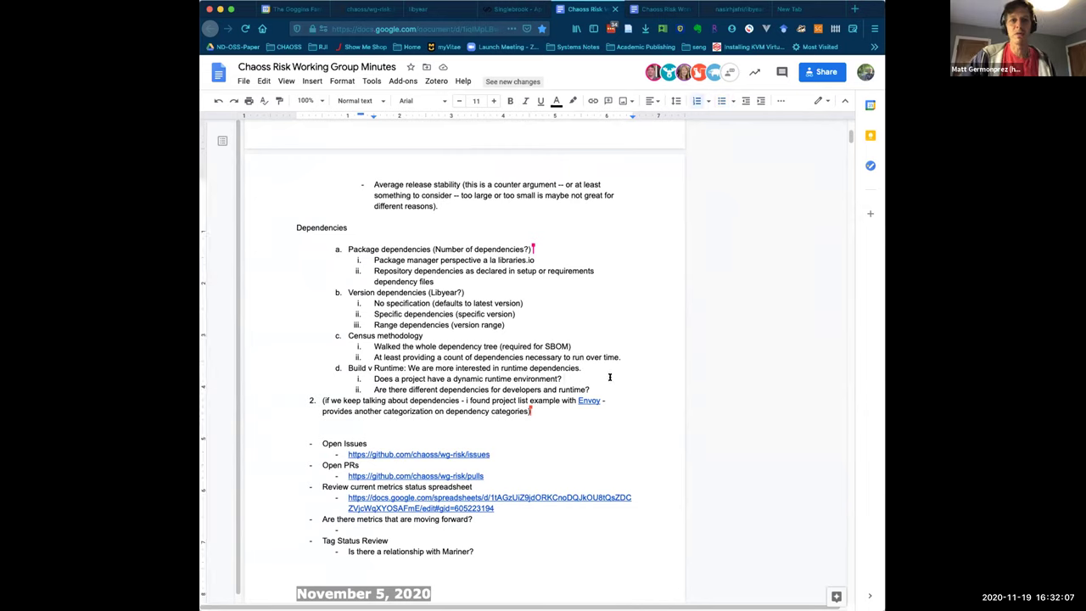
{"action": "left_click", "coordinate": [374, 233]}
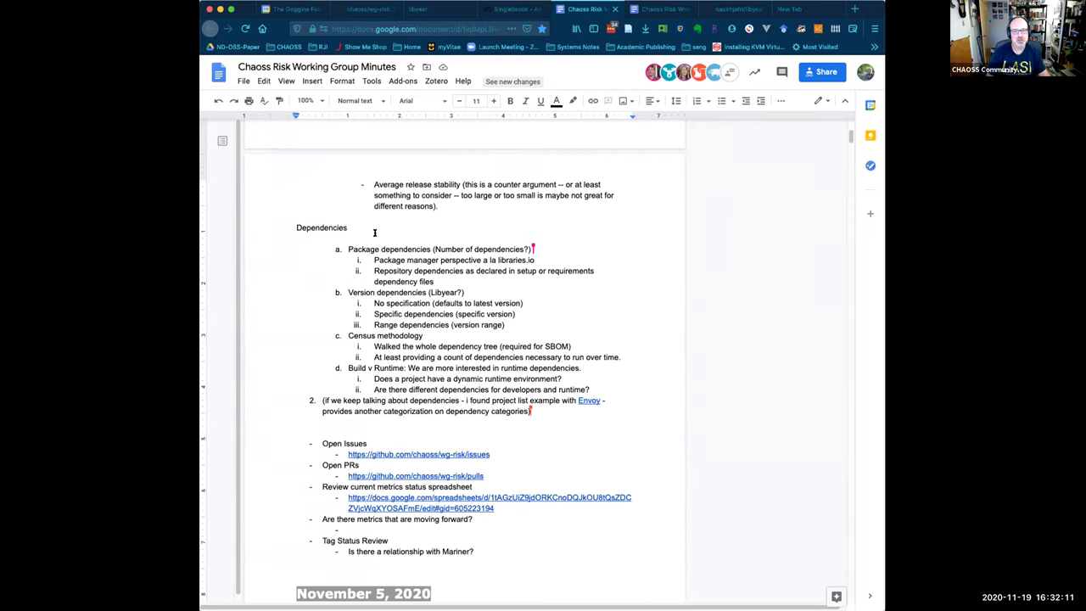
{"action": "key", "text": "BackSpace"}
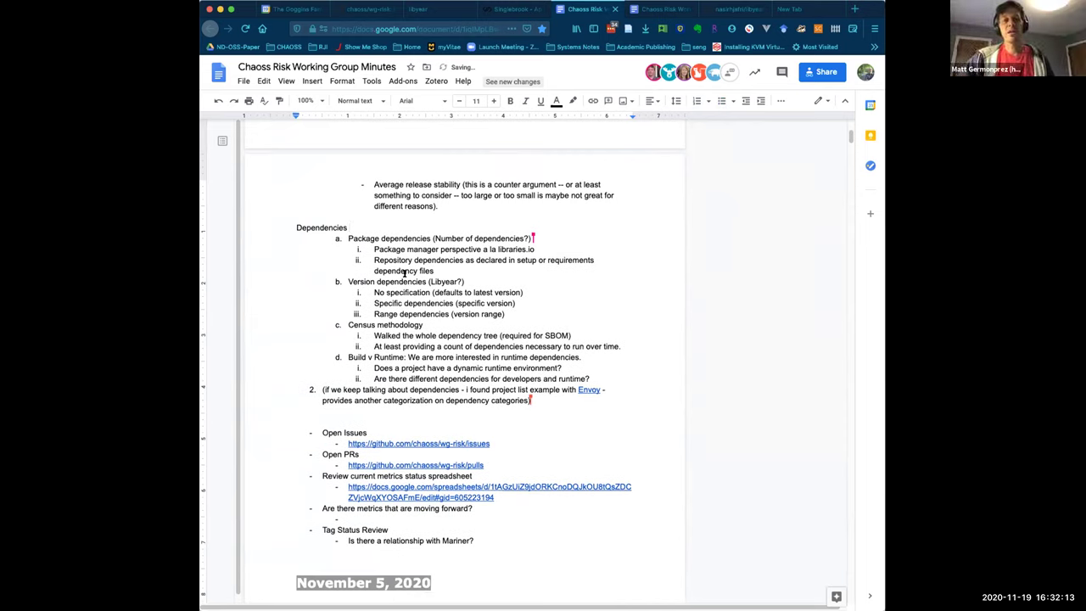
Insert an unnumbered blank line after the last sub-item of "Build v Runtime", before item 2.
{"action": "left_click", "coordinate": [615, 379]}
{"action": "key", "text": "Return"}
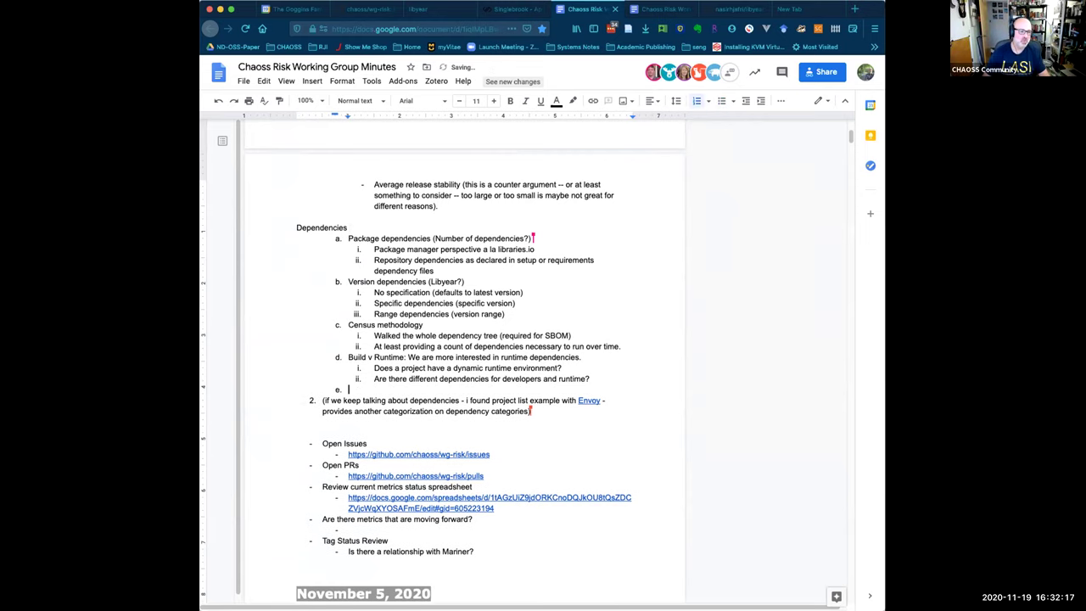
{"action": "key", "text": "Return"}
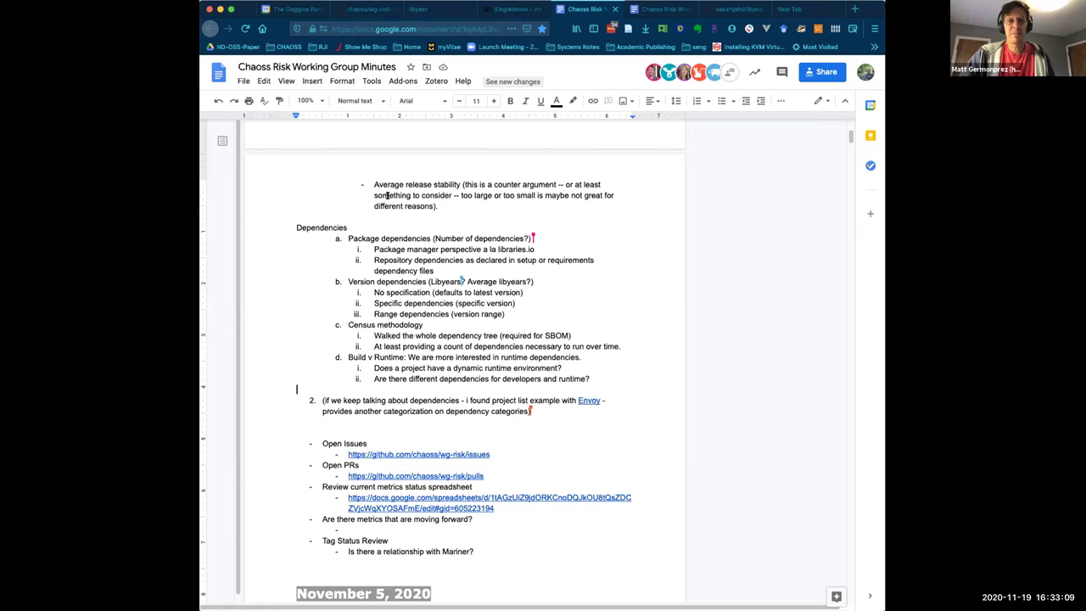
Add a colon after the Dependencies heading and turn it into a dash bullet at the agenda's top list level, directly below the Libyear notes.
{"action": "left_click", "coordinate": [363, 226]}
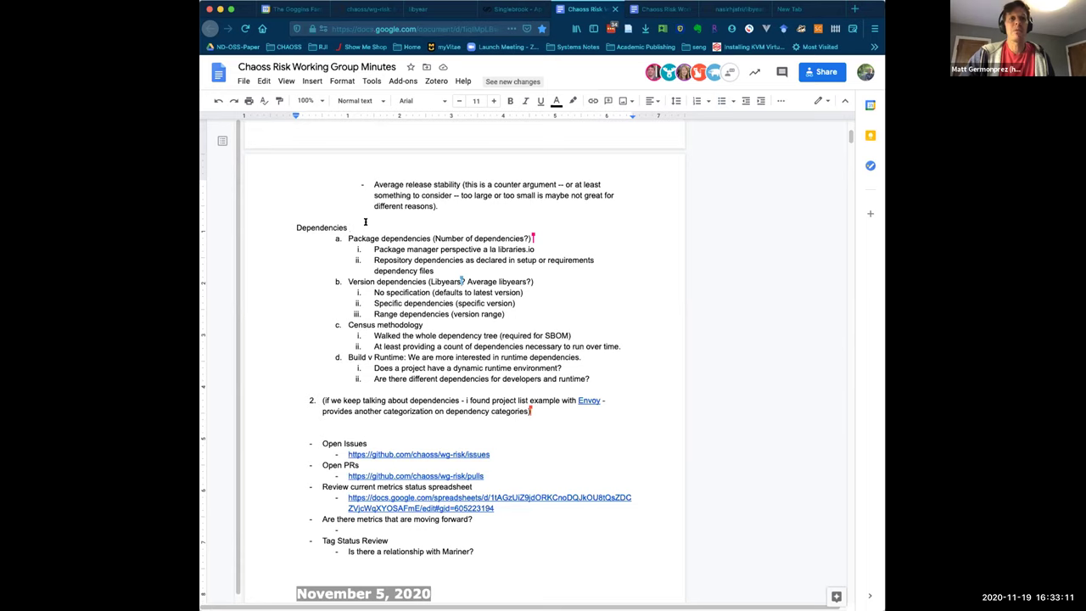
{"action": "type", "text": ":"}
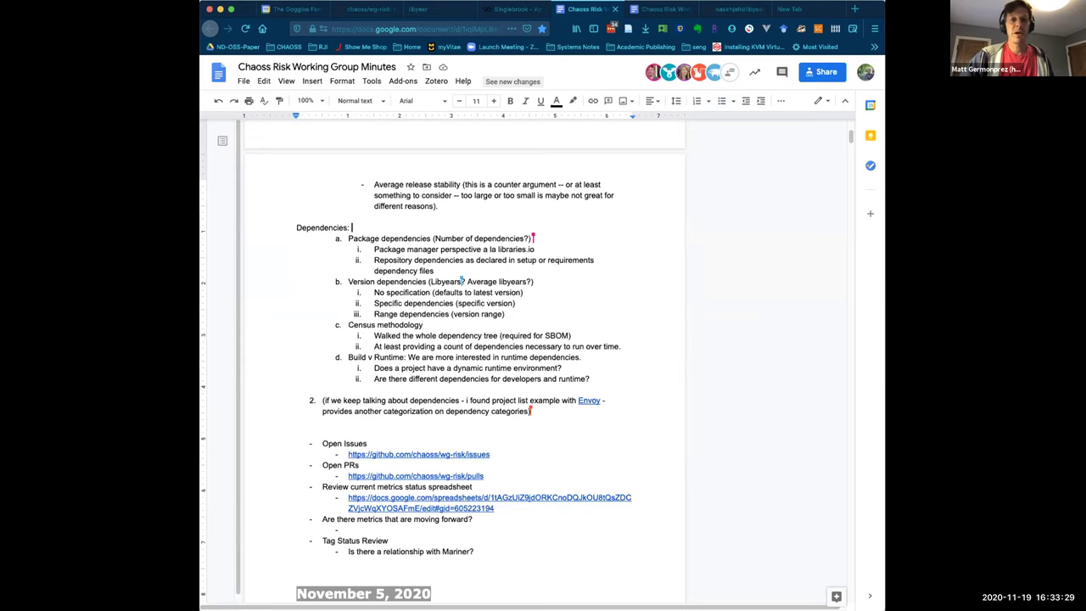
{"action": "scroll", "coordinate": [588, 194], "scroll_direction": "up", "scroll_amount": 5}
{"action": "scroll", "coordinate": [548, 233], "scroll_direction": "down", "scroll_amount": 1}
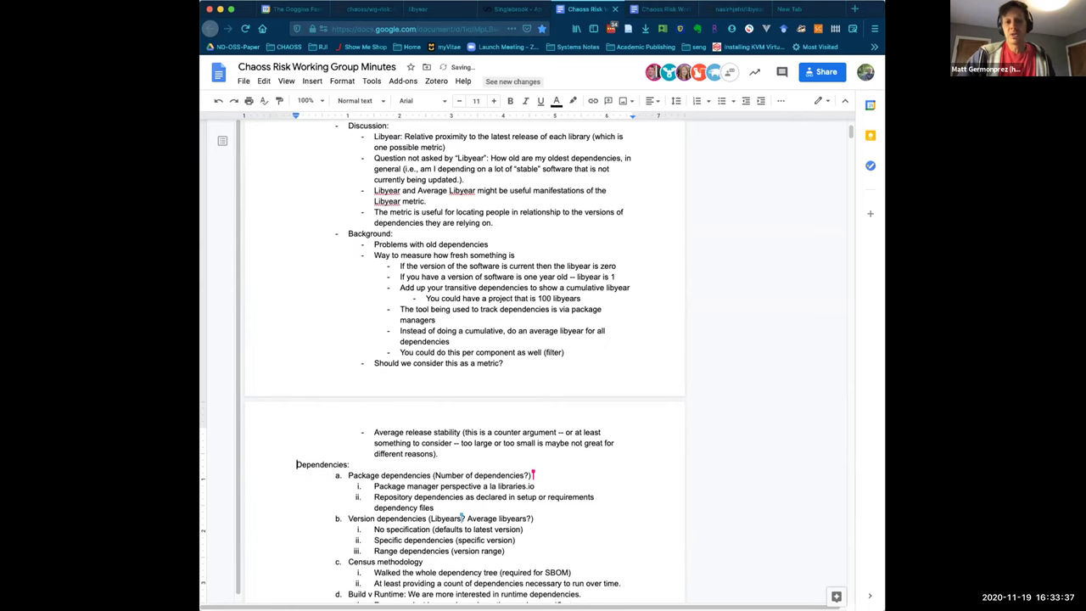
{"action": "key", "text": "BackSpace"}
{"action": "key", "text": "Return"}
{"action": "key", "text": "shift+Tab"}
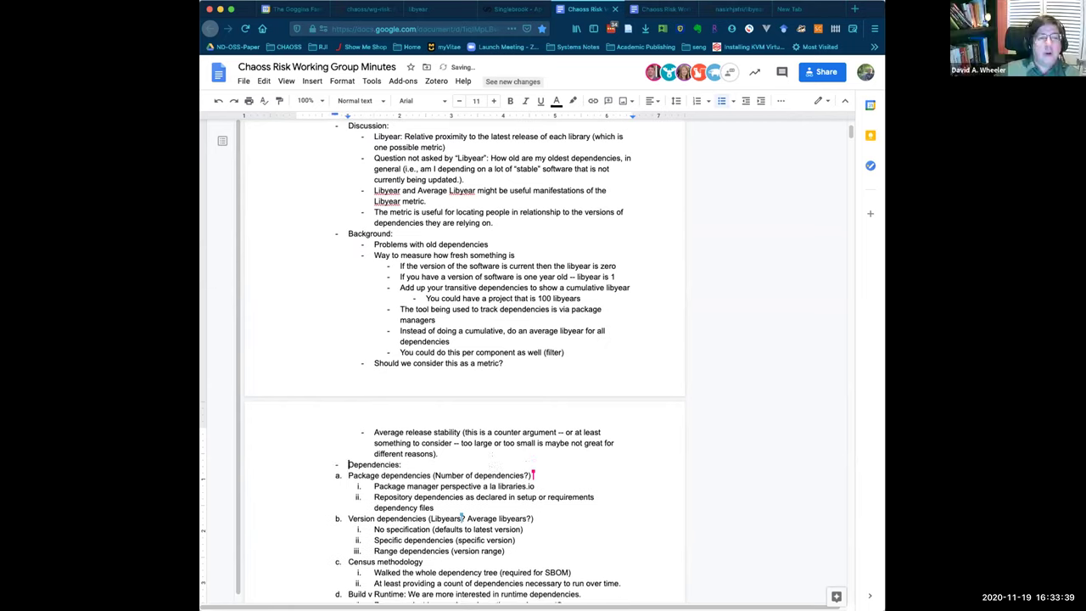
{"action": "key", "text": "shift+Tab"}
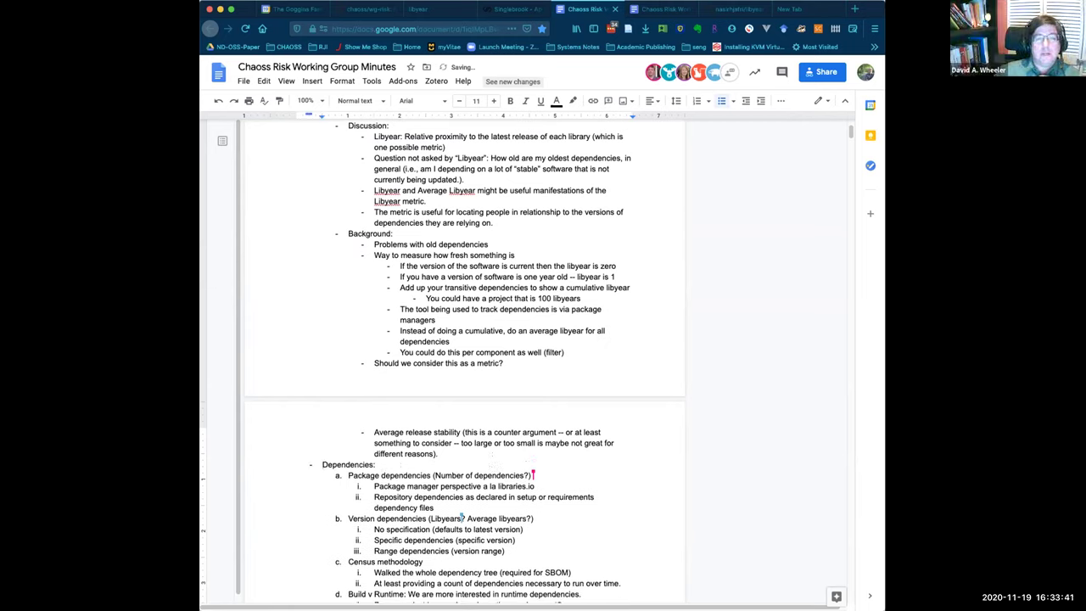
Make the "Version dependencies (Libyears? Average libyears?)" item under Dependencies bold.
{"action": "scroll", "coordinate": [360, 443], "scroll_direction": "down", "scroll_amount": 3}
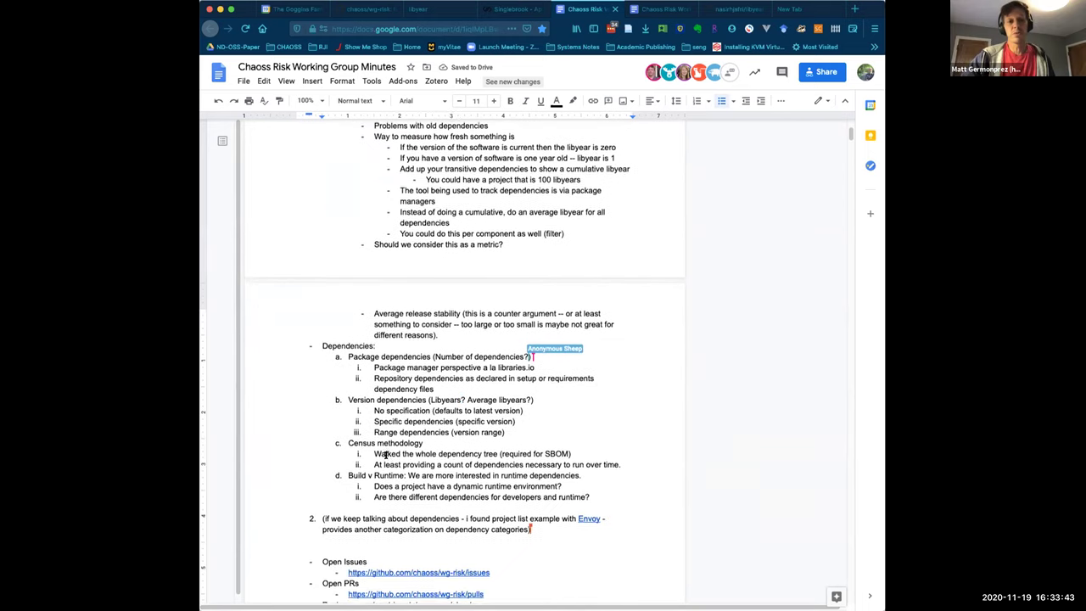
{"action": "scroll", "coordinate": [361, 444], "scroll_direction": "up", "scroll_amount": 3}
{"action": "scroll", "coordinate": [383, 455], "scroll_direction": "down", "scroll_amount": 2}
{"action": "scroll", "coordinate": [386, 455], "scroll_direction": "down", "scroll_amount": 1}
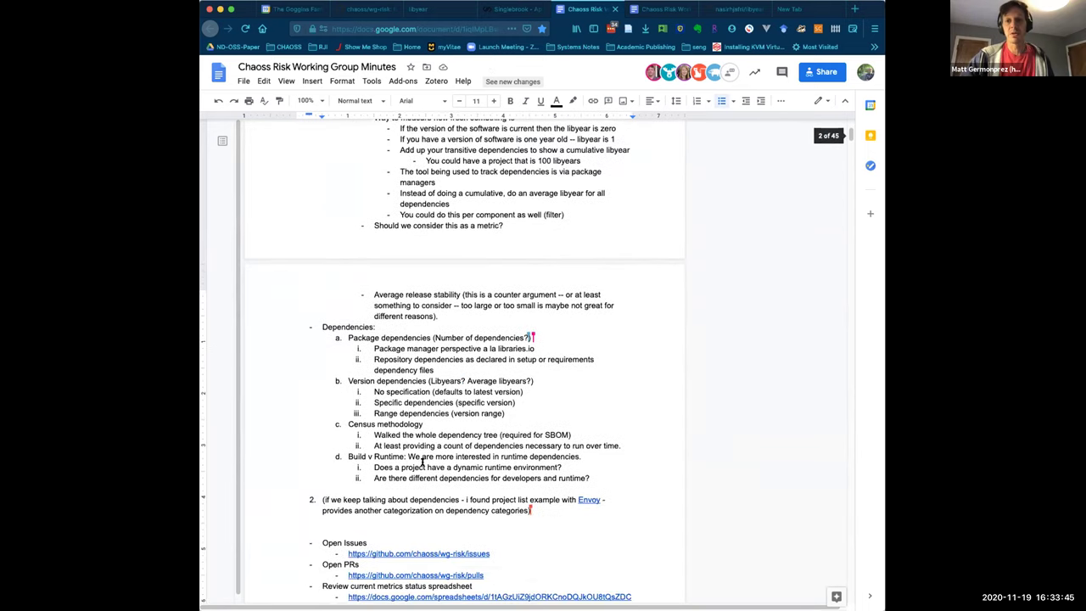
{"action": "left_click", "coordinate": [608, 479]}
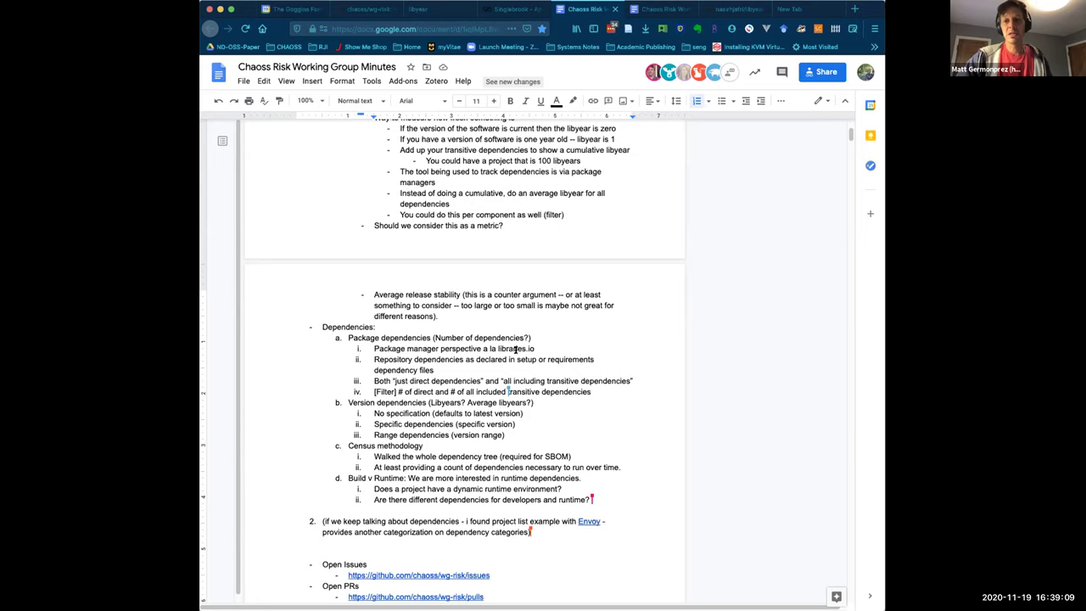
{"action": "triple_click", "coordinate": [464, 402]}
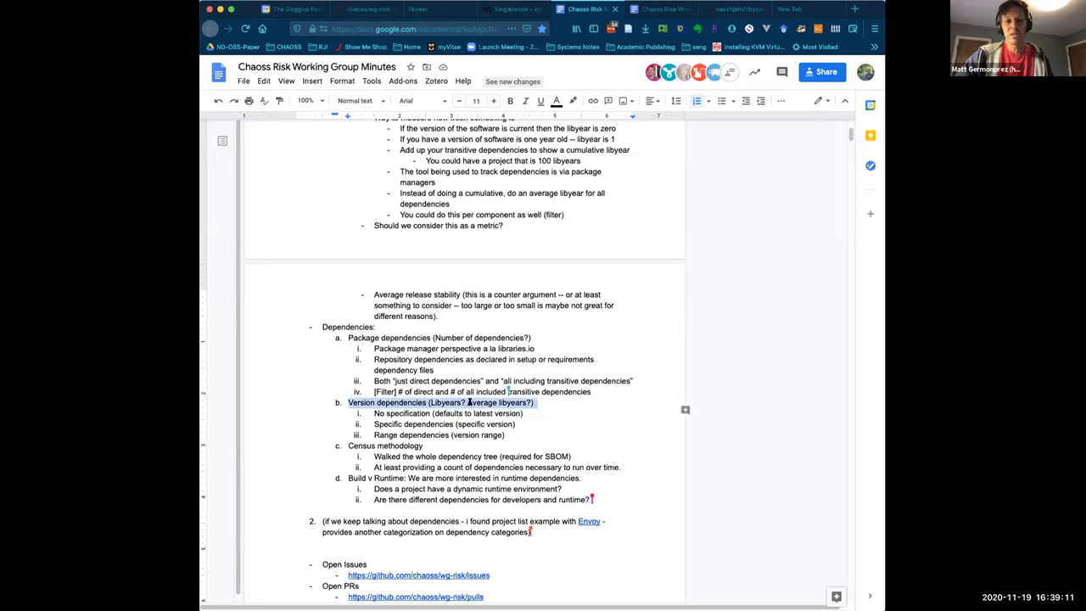
{"action": "key", "text": "super+b"}
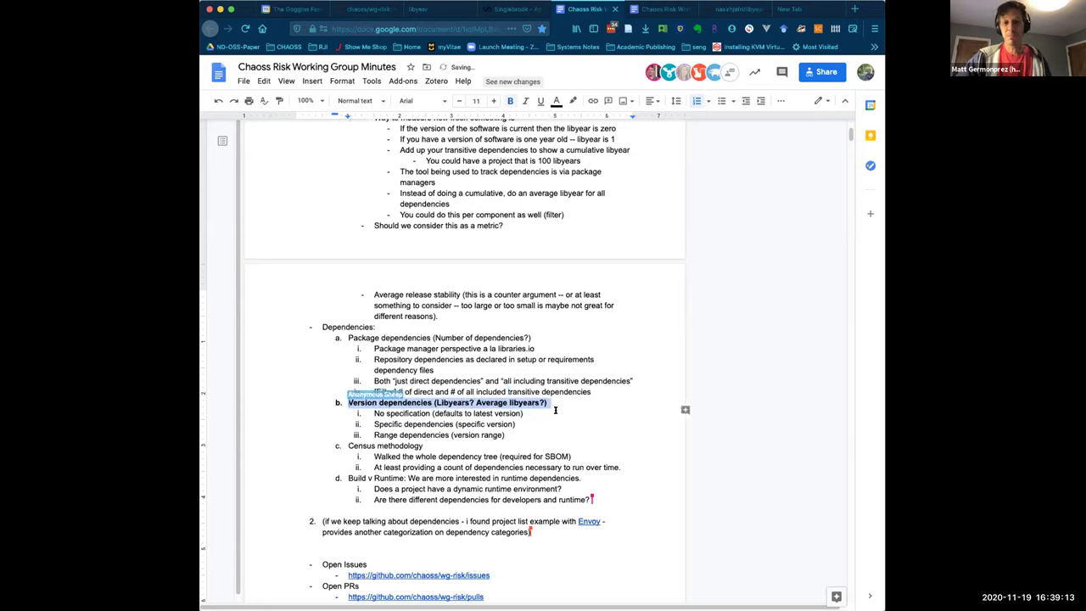
{"action": "left_click", "coordinate": [556, 412]}
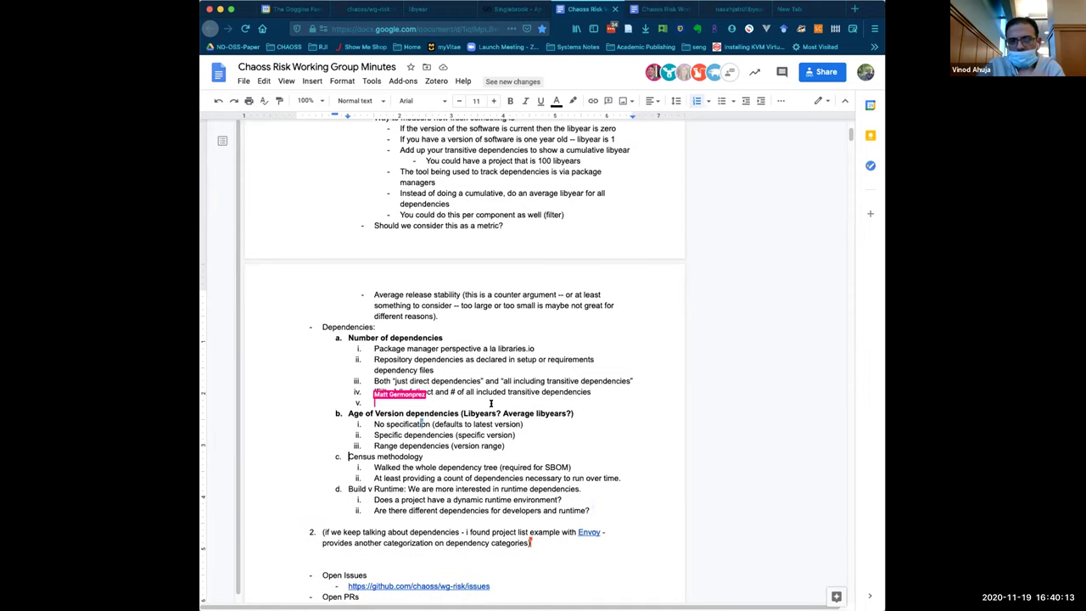
Insert the remark (Perhaps embodied by the first one: "Number of Dependencies) in front of "Census methodology" in item c.
{"action": "type", "text": "(P"}
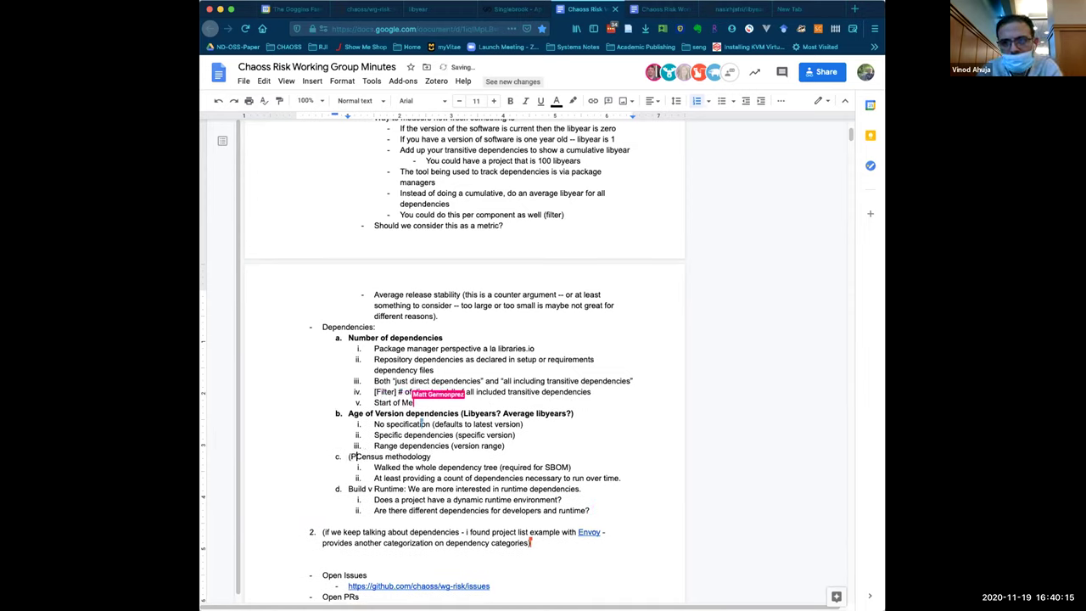
{"action": "type", "text": "erhaps embo"}
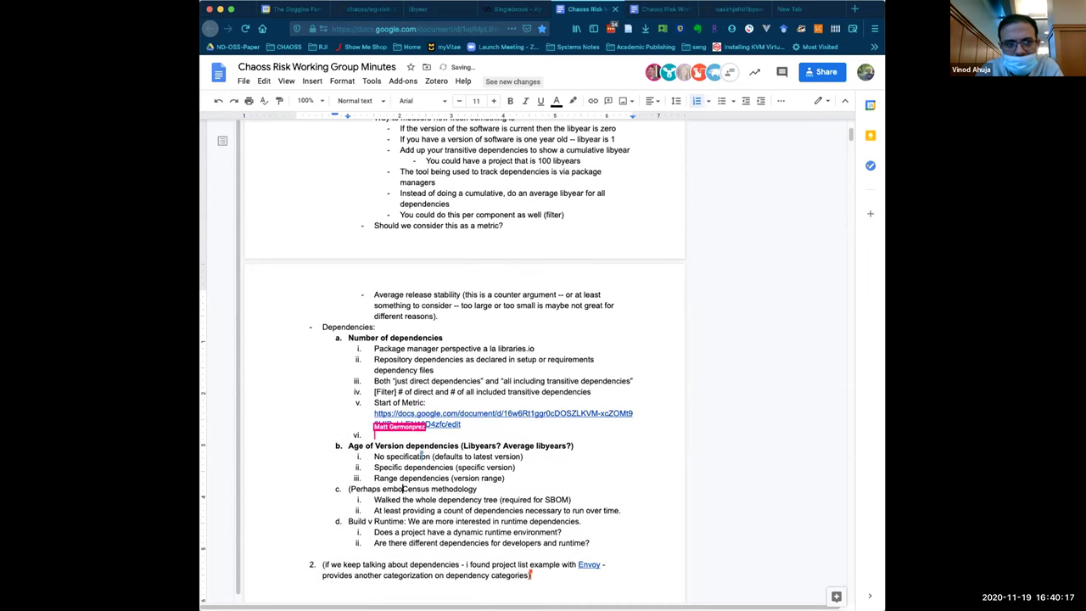
{"action": "type", "text": "died by the "}
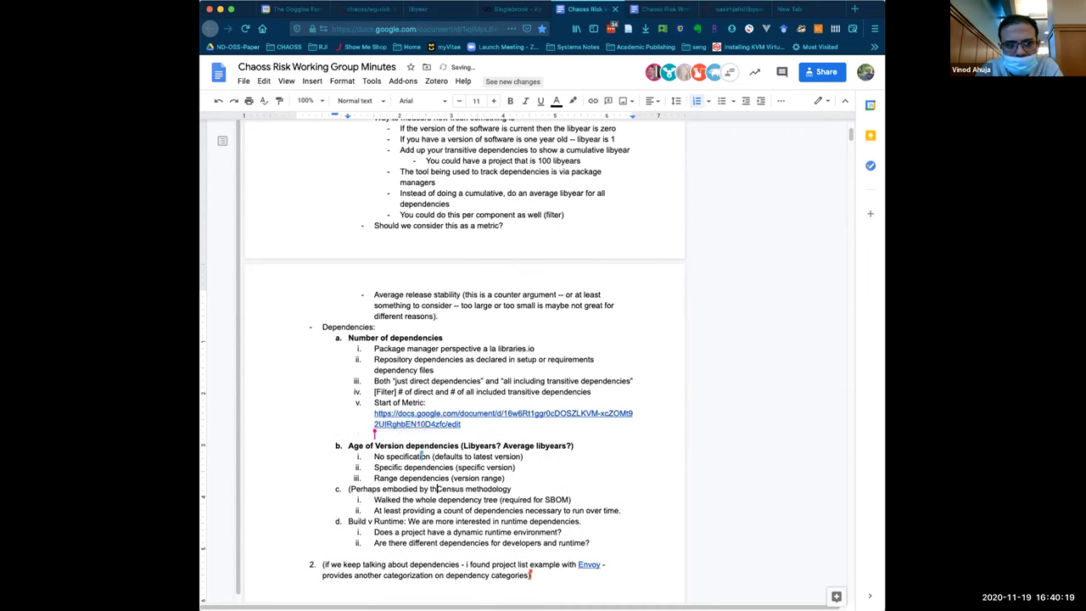
{"action": "type", "text": "first one: \"Number of Depend"}
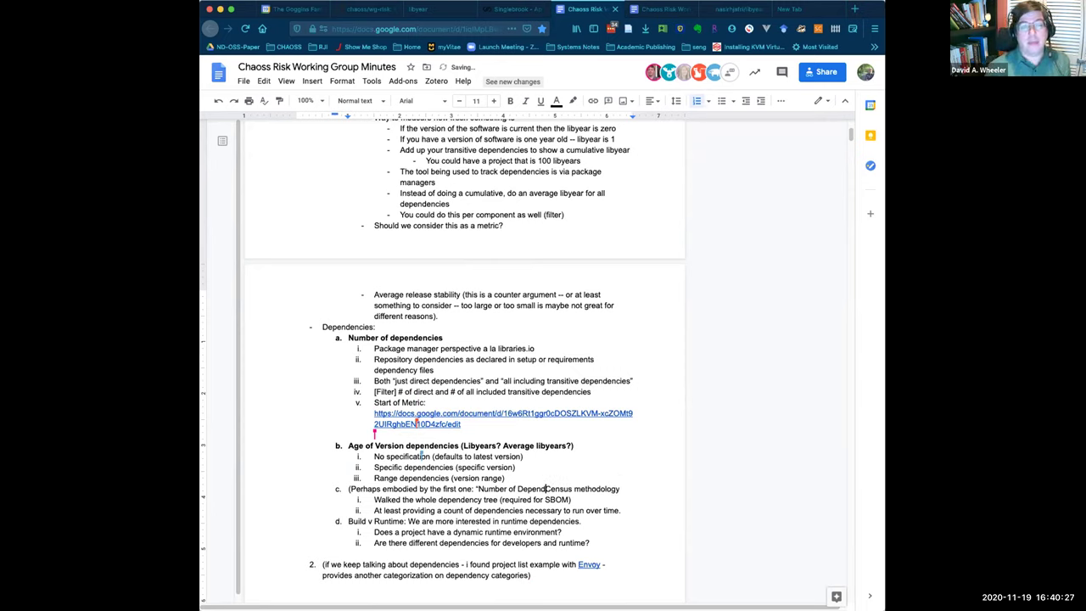
{"action": "type", "text": "encies)"}
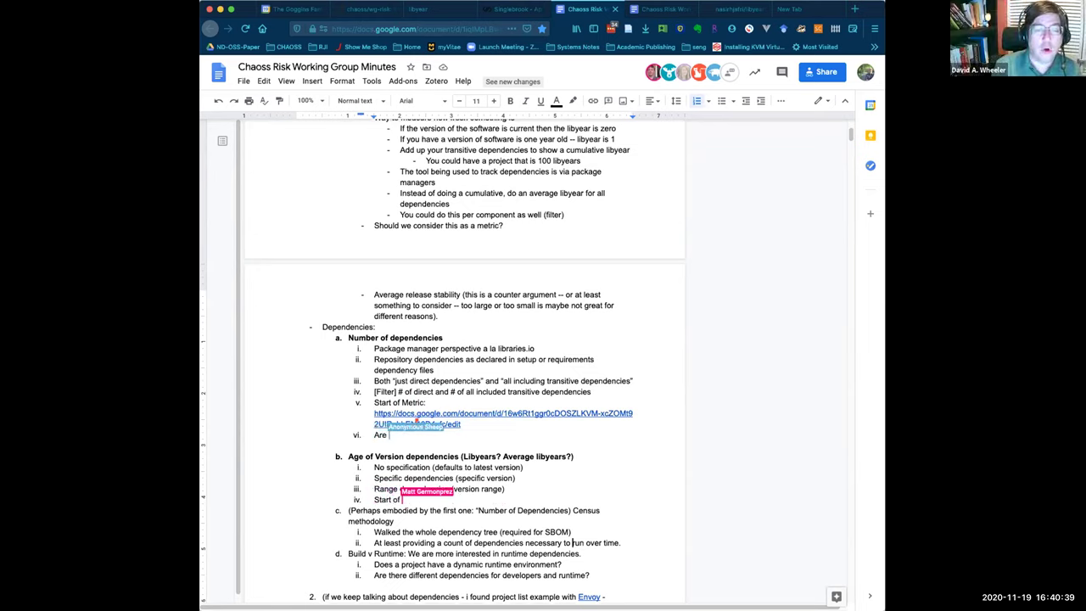
{"action": "left_click", "coordinate": [395, 424]}
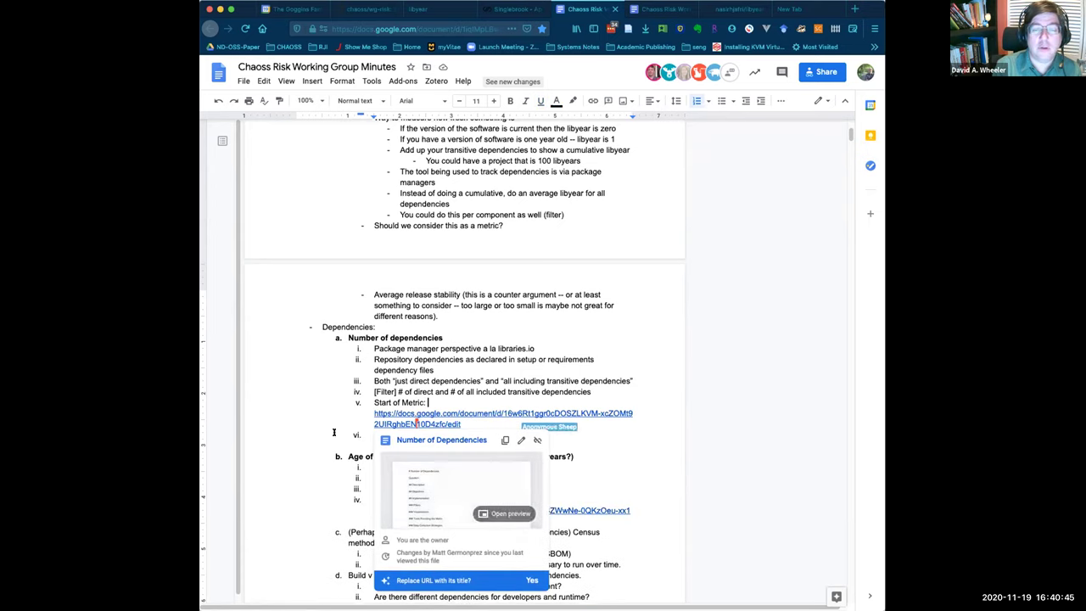
{"action": "key", "text": "Escape"}
Insert an unnumbered blank line after the last sub-item of "Census methodology", before item d.
{"action": "scroll", "coordinate": [515, 522], "scroll_direction": "down", "scroll_amount": 4}
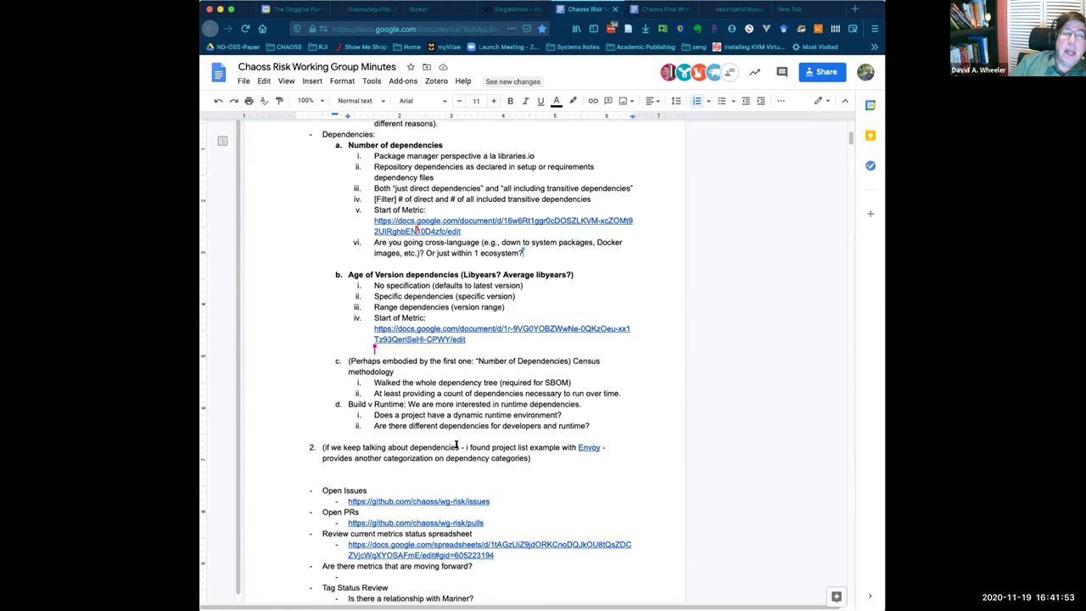
{"action": "left_click", "coordinate": [628, 393]}
{"action": "key", "text": "Return"}
{"action": "key", "text": "BackSpace"}
{"action": "key", "text": "BackSpace"}
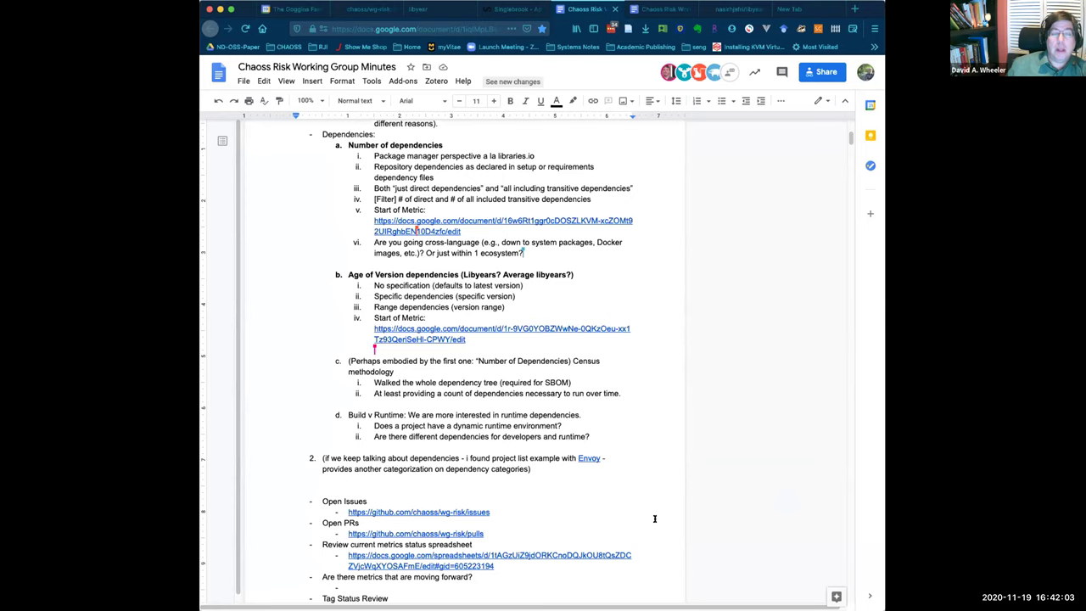
Add an empty lettered item e after the last "Build v Runtime" sub-item, with an unnumbered blank line above it.
{"action": "left_click", "coordinate": [609, 436]}
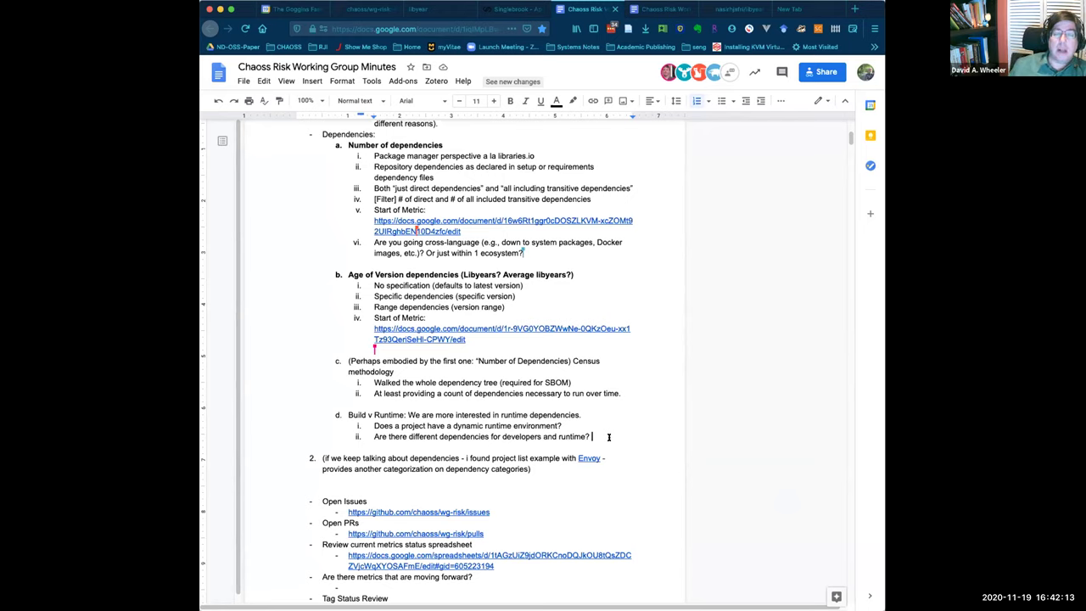
{"action": "key", "text": "Return"}
{"action": "key", "text": "shift+Tab"}
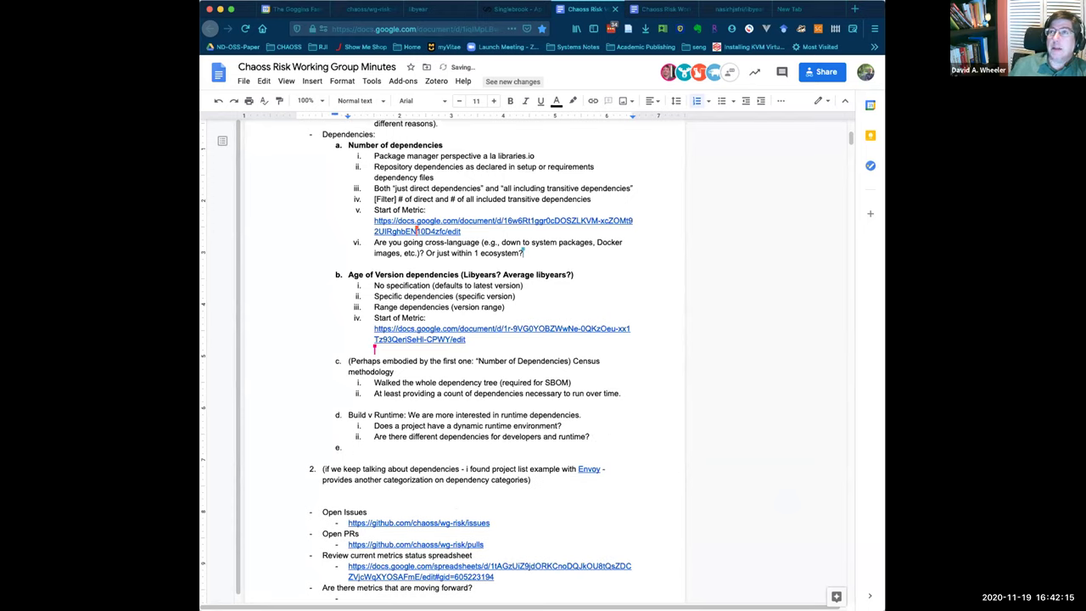
{"action": "key", "text": "Return"}
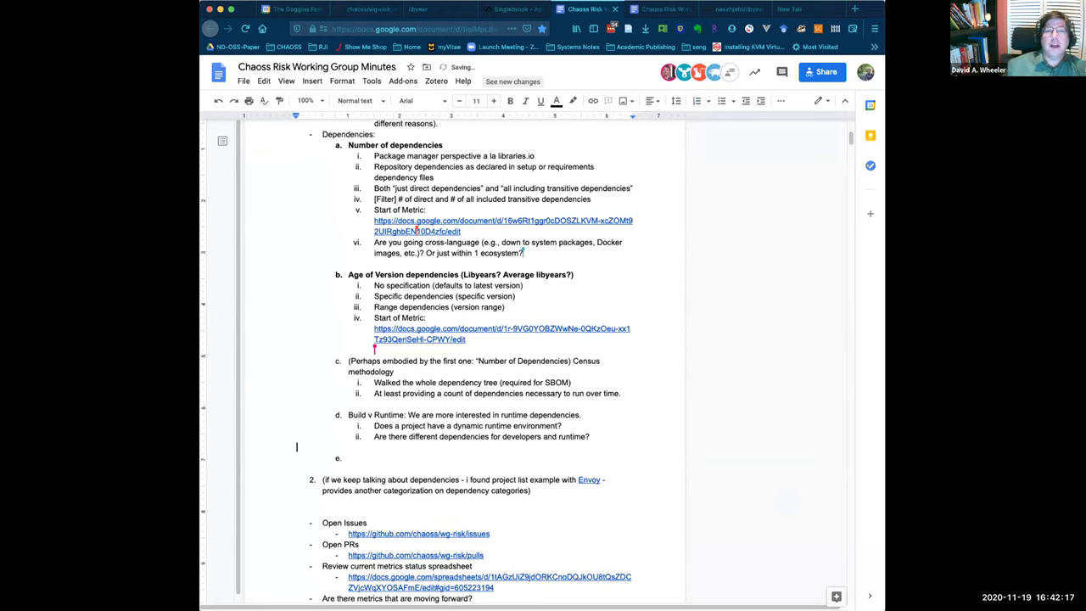
Fill item e with "Cross-Ecosystem Tracking of dependencies (most of the Libyear tools are only looking at a single ecosystem, for example.)".
{"action": "left_click", "coordinate": [348, 458]}
{"action": "type", "text": "Cros"}
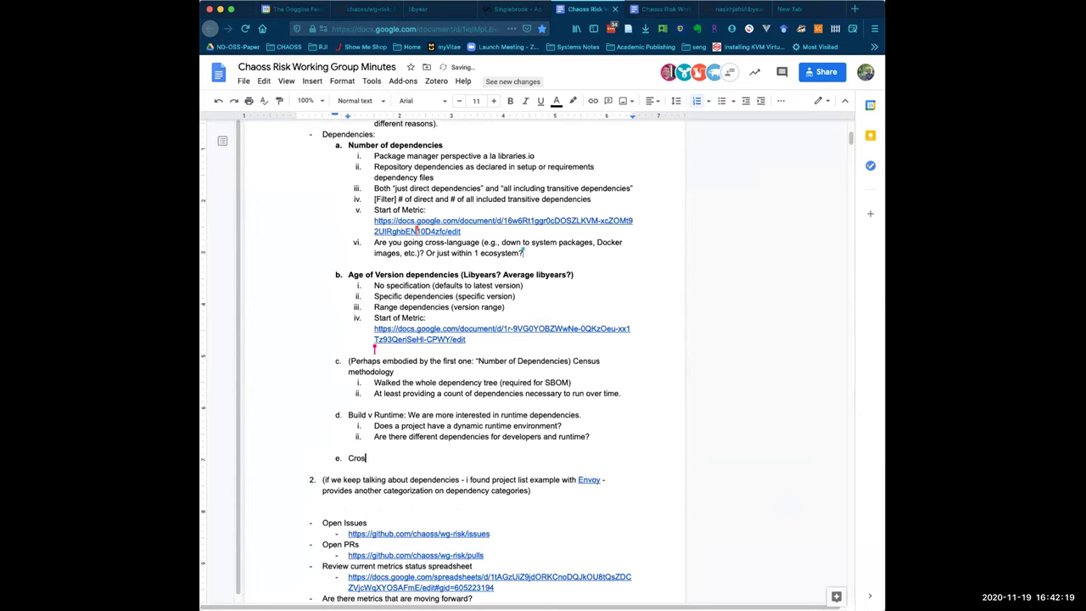
{"action": "type", "text": "s-Ecosystem Tracking of depend"}
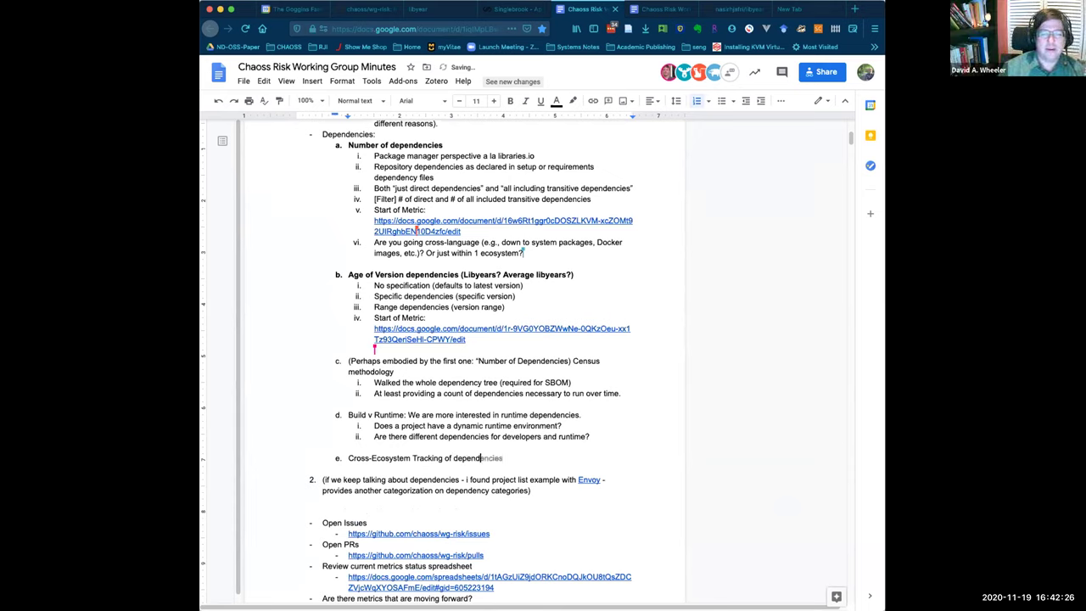
{"action": "key", "text": "Tab"}
{"action": "type", "text": "(m"}
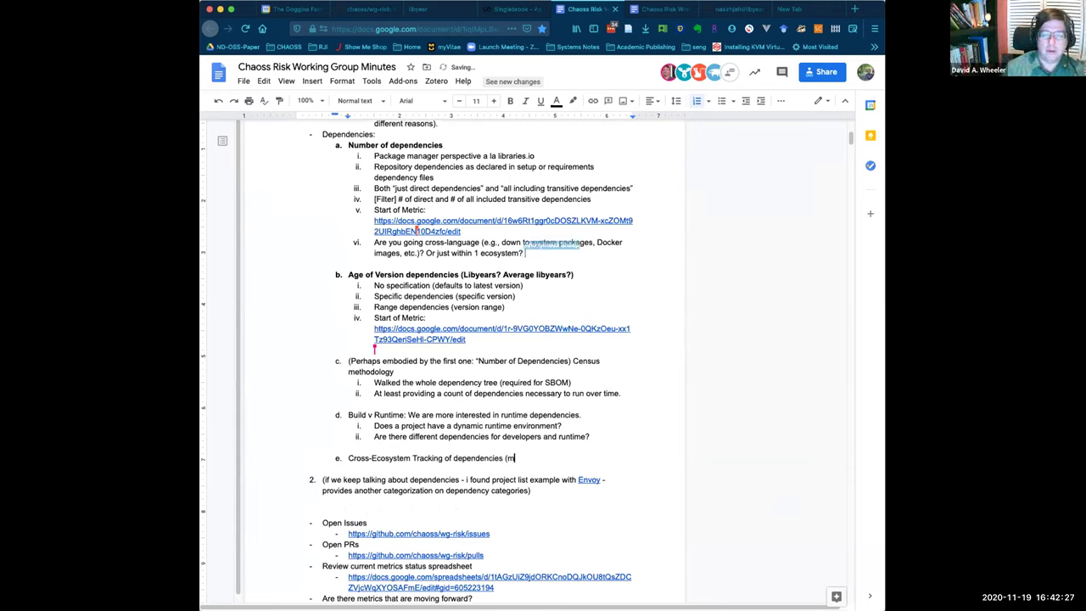
{"action": "type", "text": "ost of the Li"}
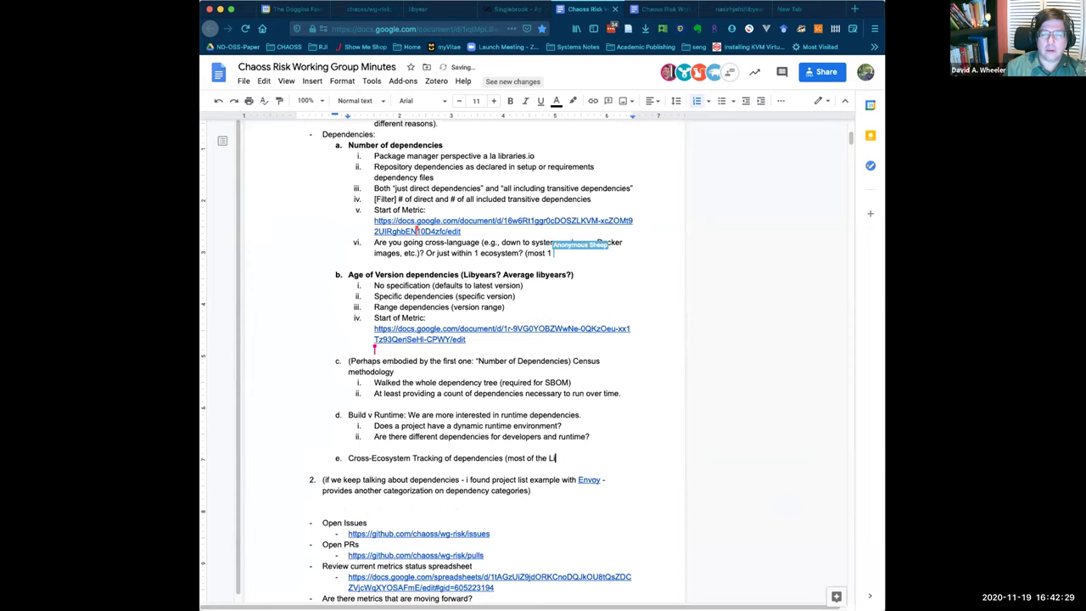
{"action": "type", "text": "bye"}
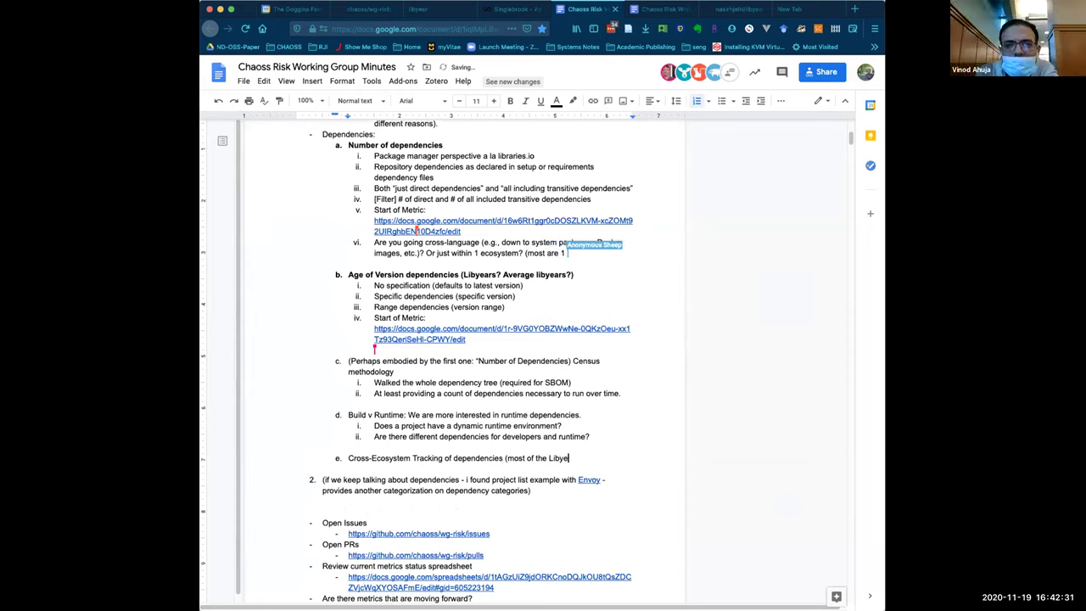
{"action": "type", "text": "ar tools are on"}
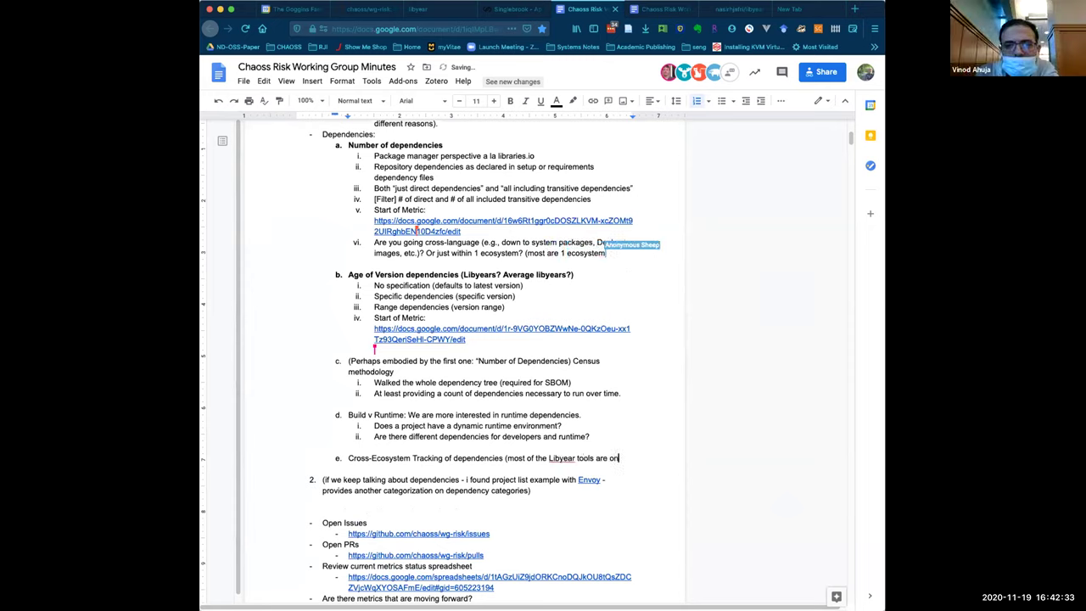
{"action": "type", "text": "ly lo"}
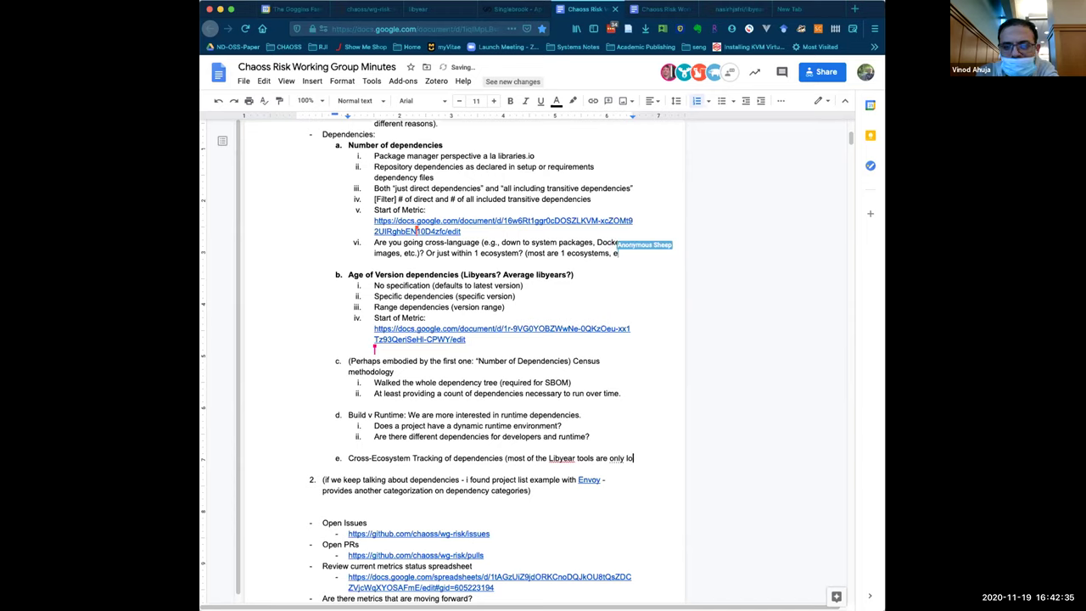
{"action": "type", "text": "oking at a s"}
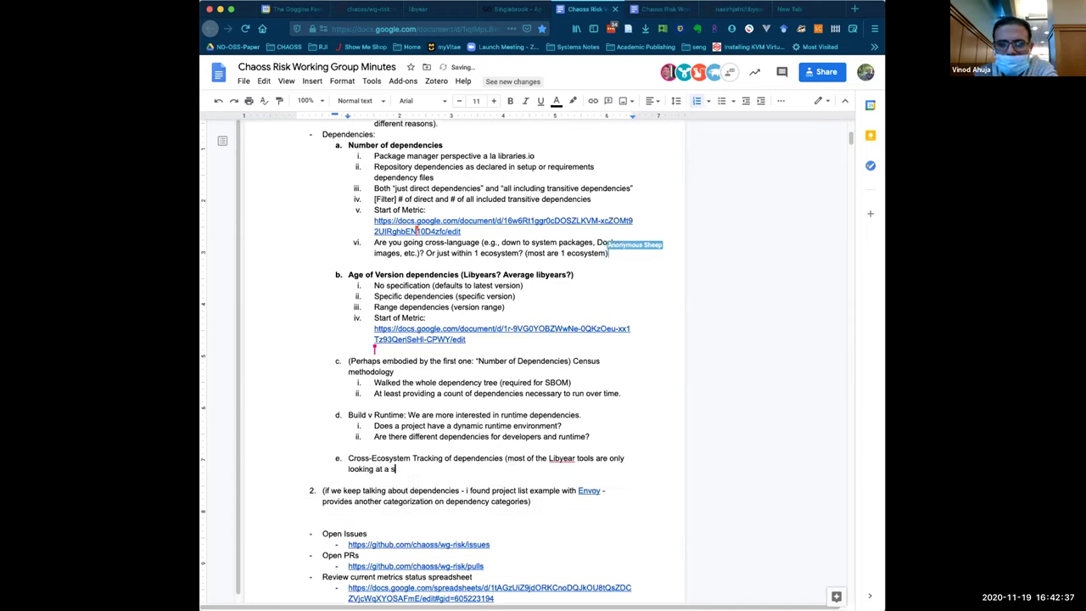
{"action": "type", "text": "ingle ecosyste"}
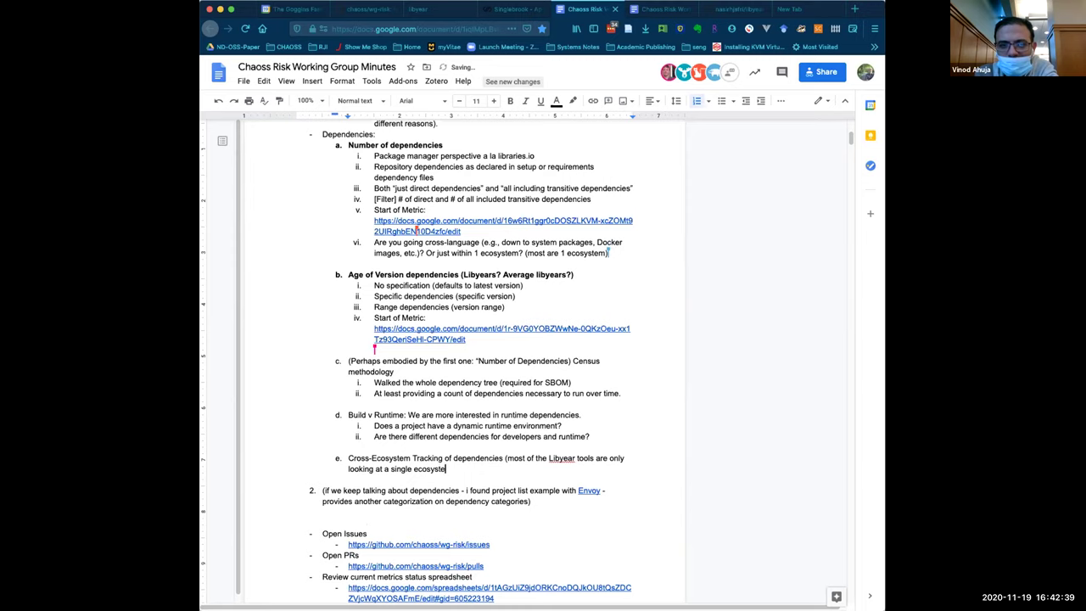
{"action": "type", "text": "m, for example"}
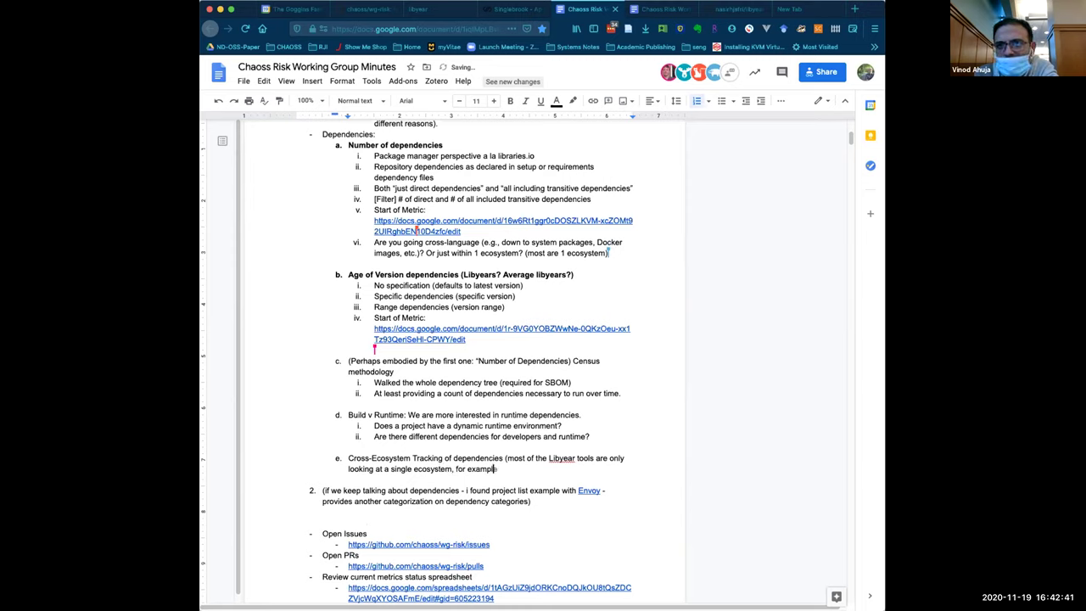
{"action": "type", "text": ".)"}
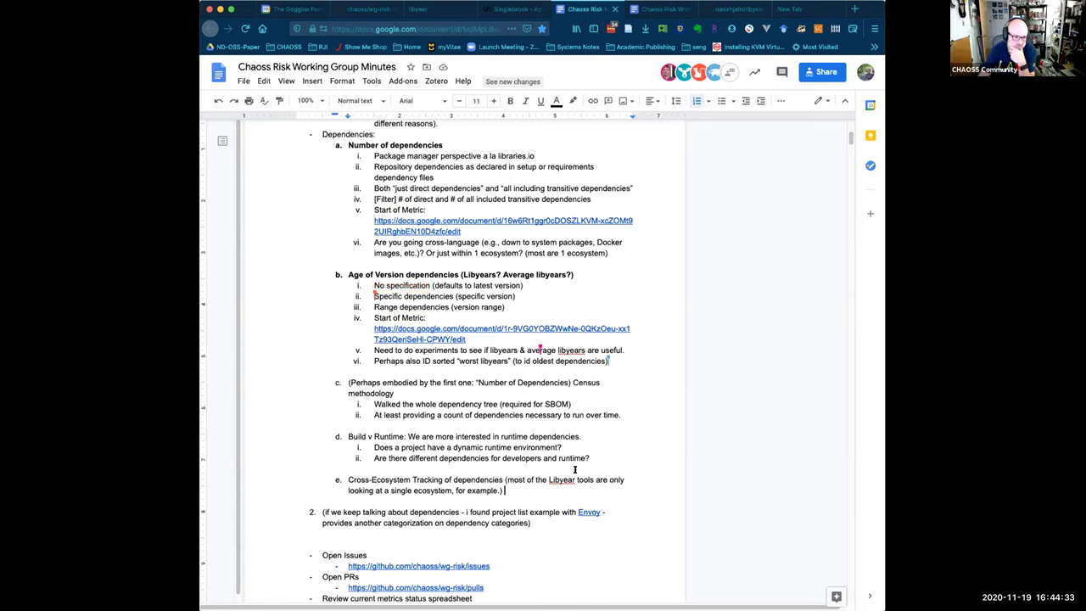
{"action": "triple_click", "coordinate": [504, 360]}
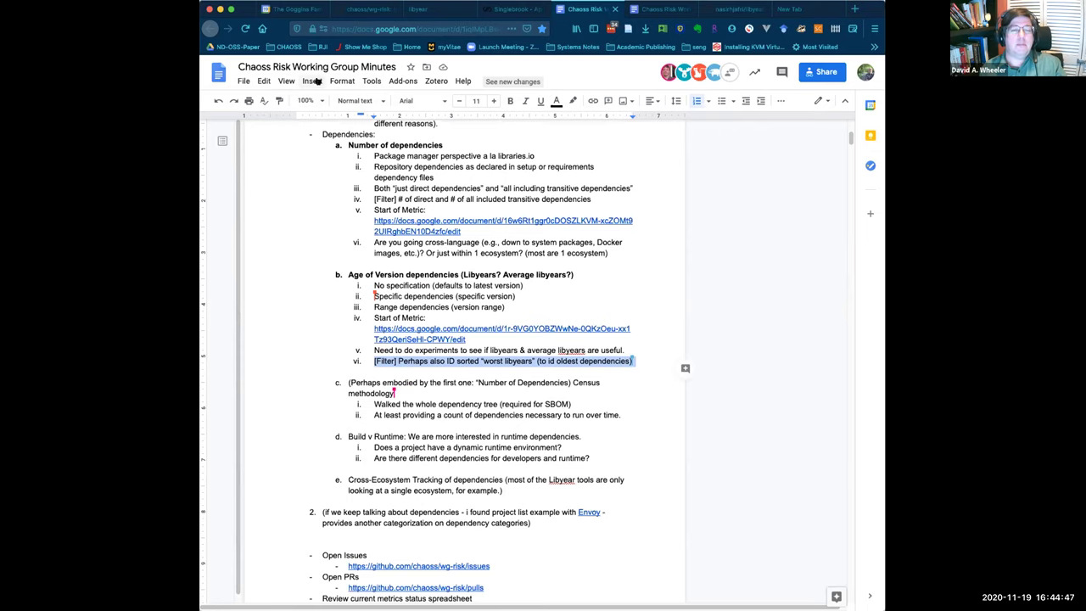
{"action": "left_click", "coordinate": [337, 84]}
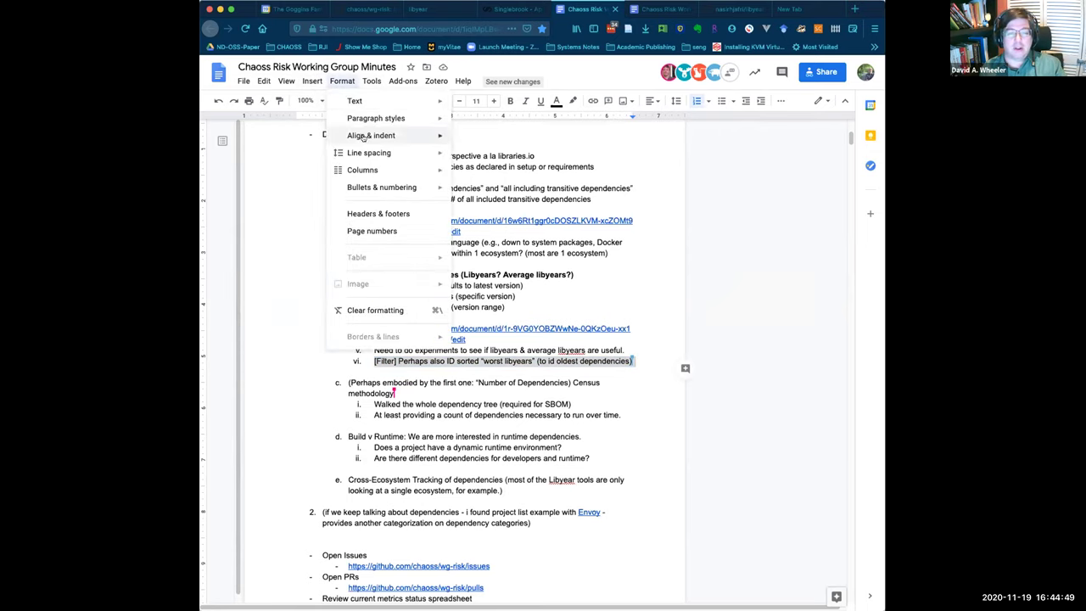
{"action": "mouse_move", "coordinate": [390, 101]}
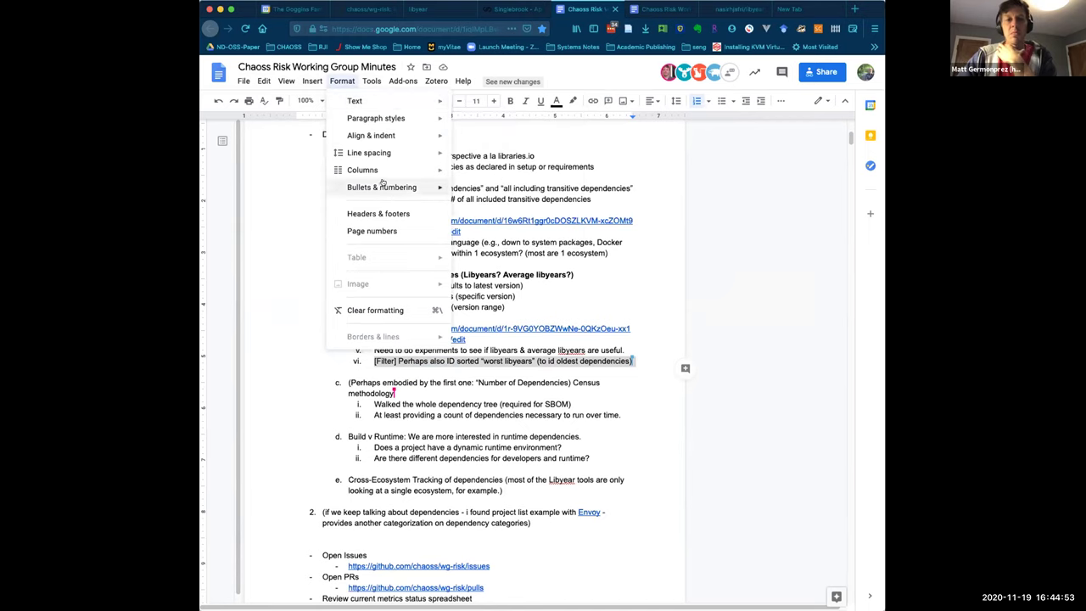
{"action": "left_click", "coordinate": [722, 290]}
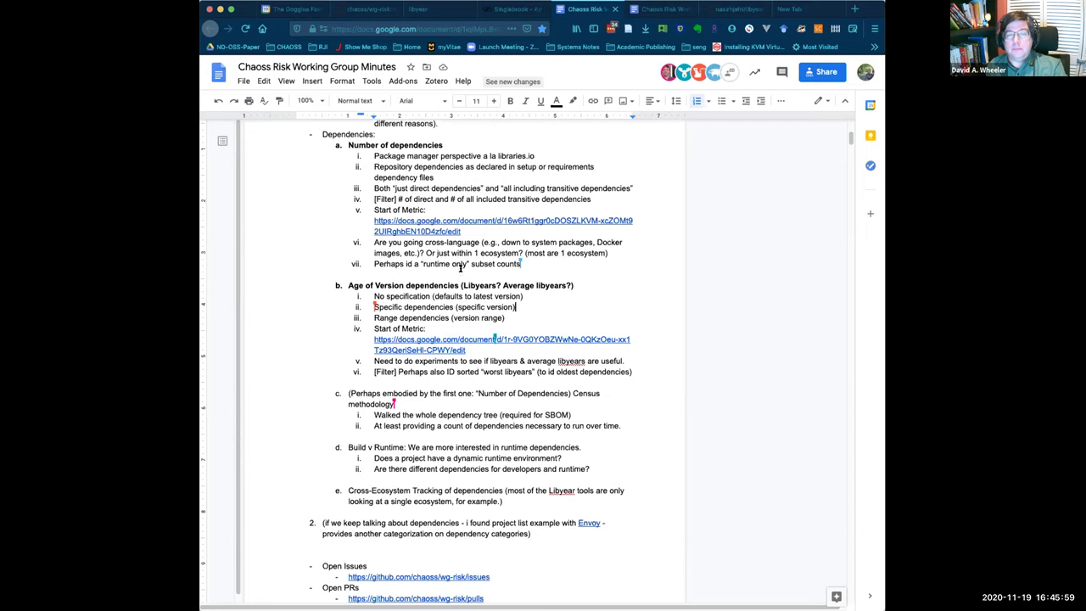
Make the "Perhaps id a "runtime only" subset counts" sub-item under "Number of dependencies" bold.
{"action": "triple_click", "coordinate": [465, 263]}
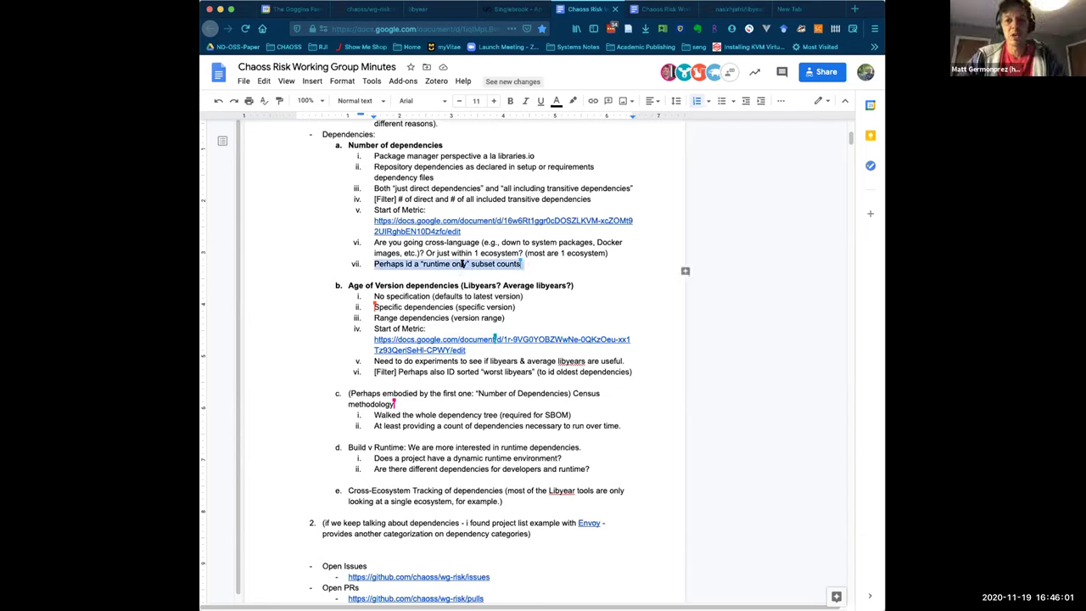
{"action": "key", "text": "ctrl+b"}
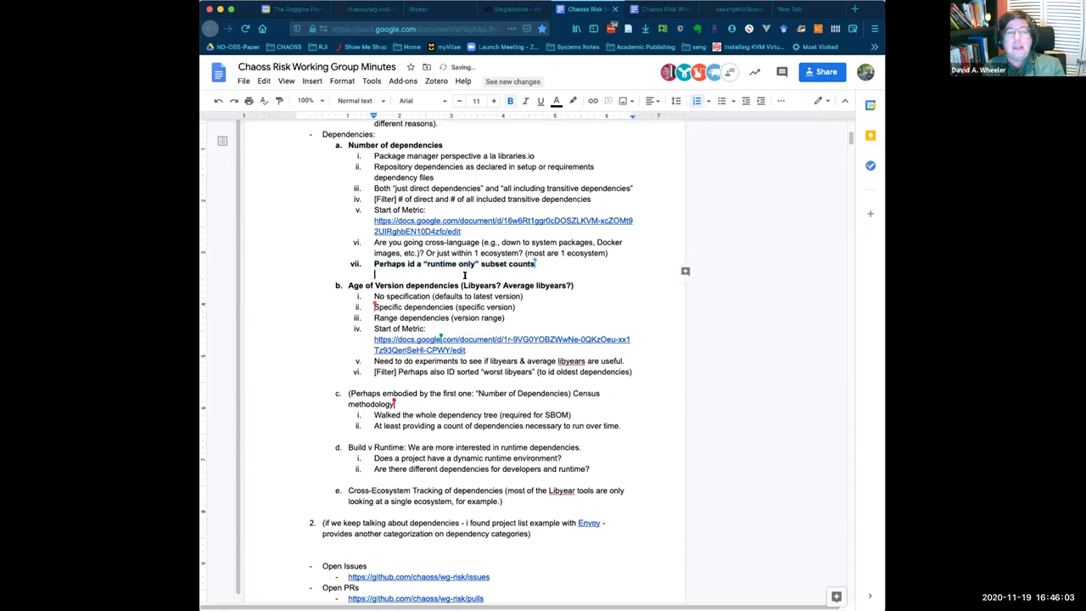
{"action": "left_click", "coordinate": [463, 274]}
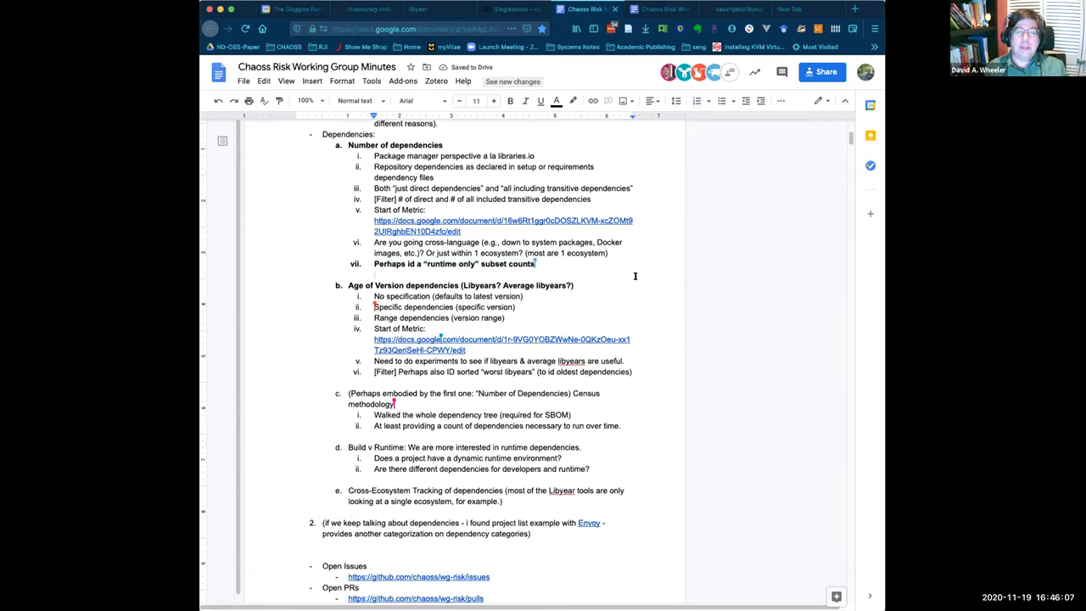
{"action": "left_click", "coordinate": [584, 248]}
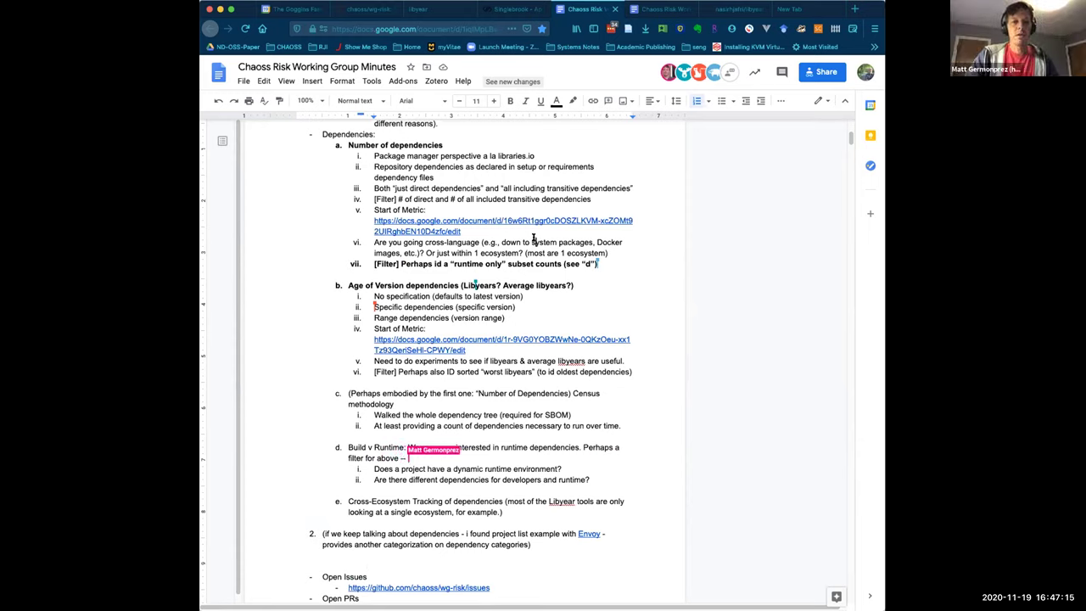
Look through the earlier minutes as far as the October 22, 2020 dependency recap and return to the November 19 agenda.
{"action": "left_click", "coordinate": [533, 241]}
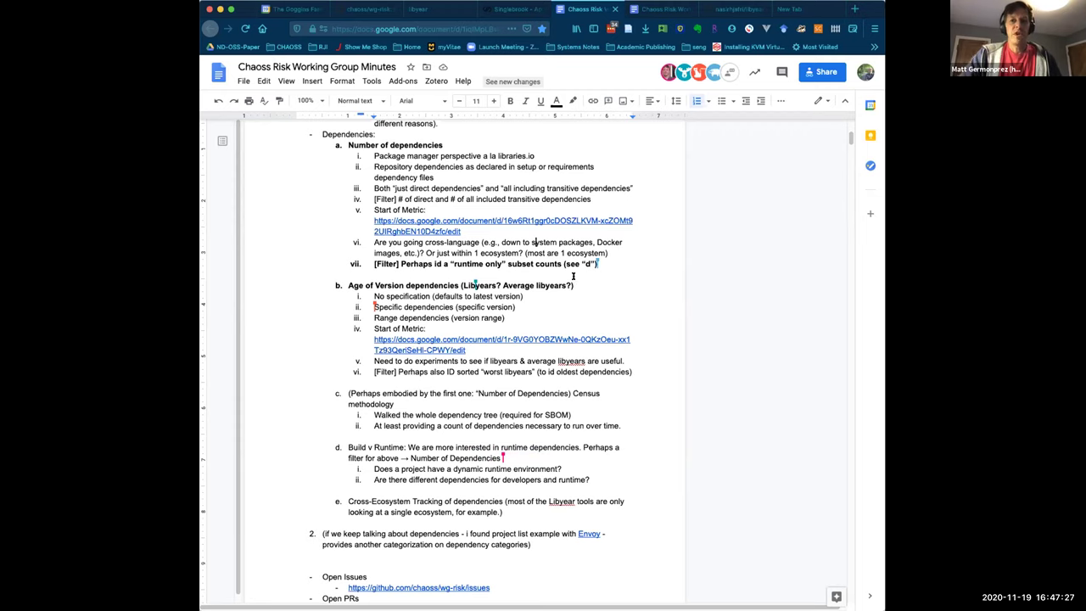
{"action": "scroll", "coordinate": [575, 276], "scroll_direction": "down", "scroll_amount": 10}
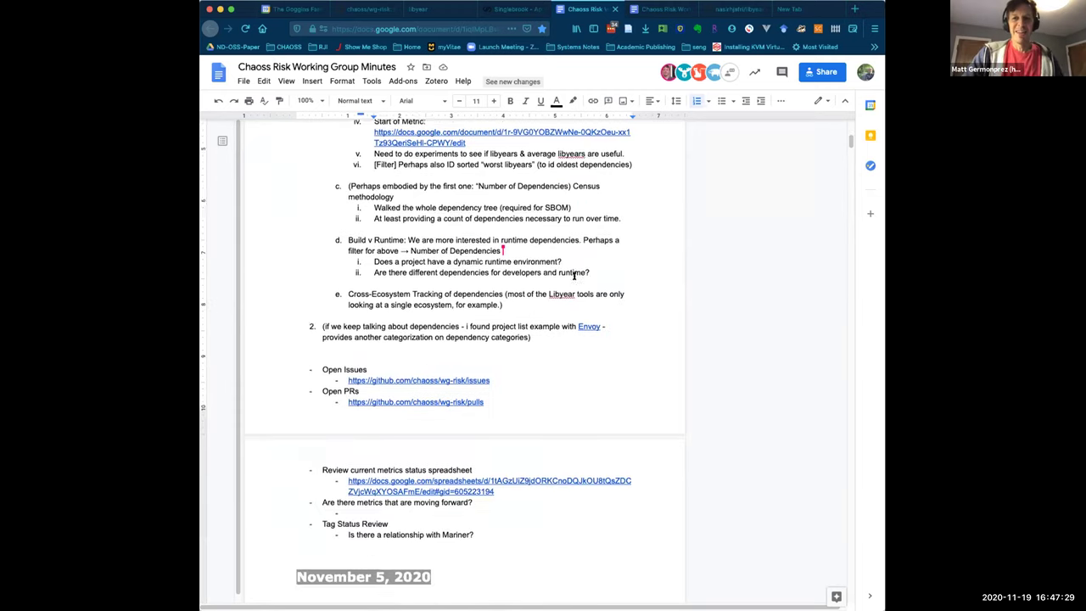
{"action": "scroll", "coordinate": [575, 277], "scroll_direction": "down", "scroll_amount": 5}
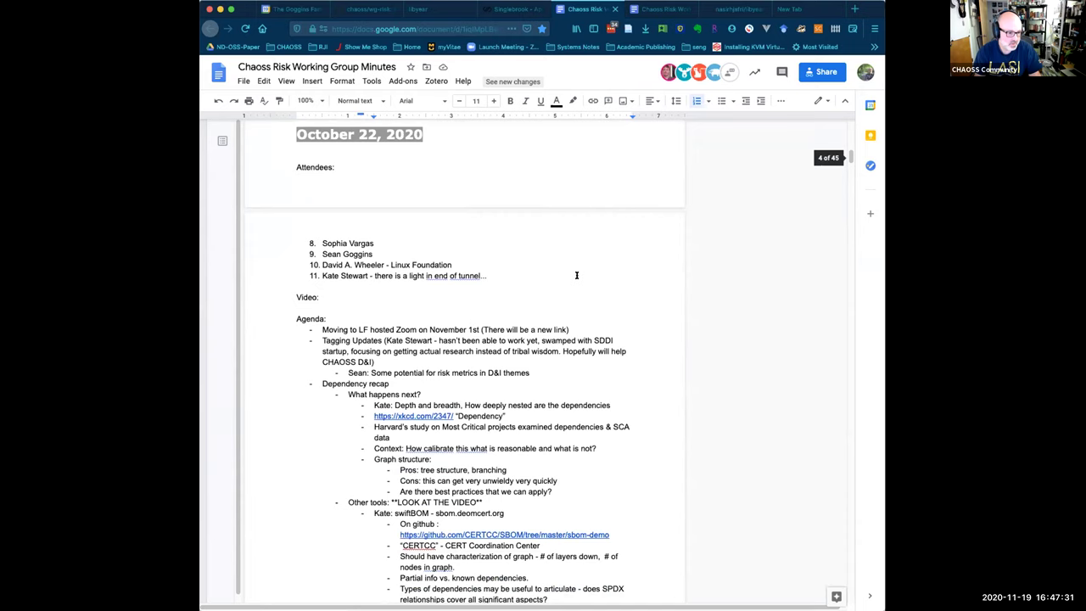
{"action": "scroll", "coordinate": [576, 275], "scroll_direction": "down", "scroll_amount": 5}
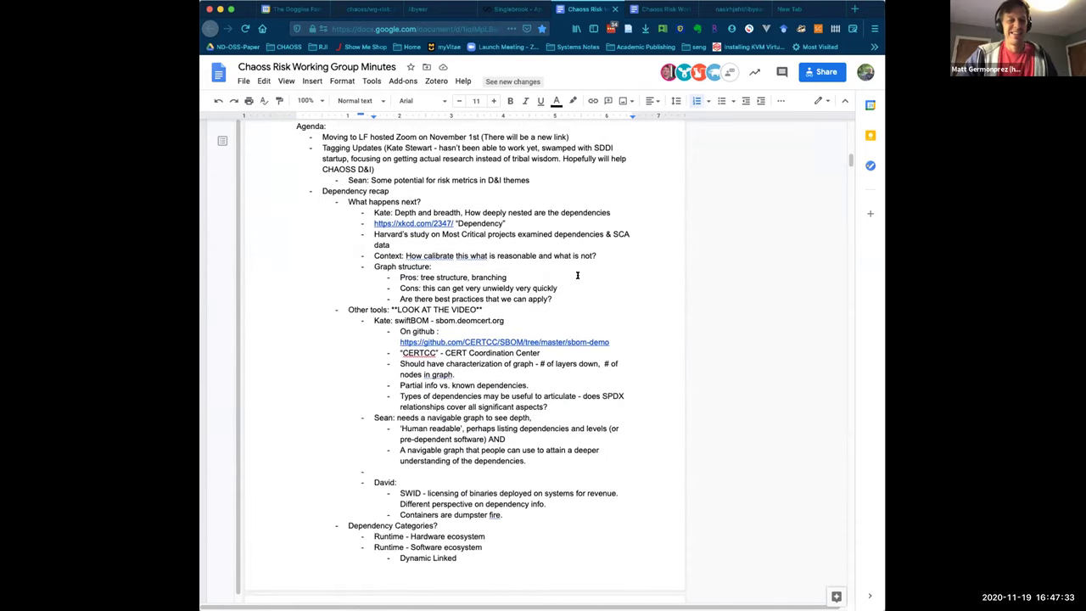
{"action": "scroll", "coordinate": [577, 275], "scroll_direction": "down", "scroll_amount": 1}
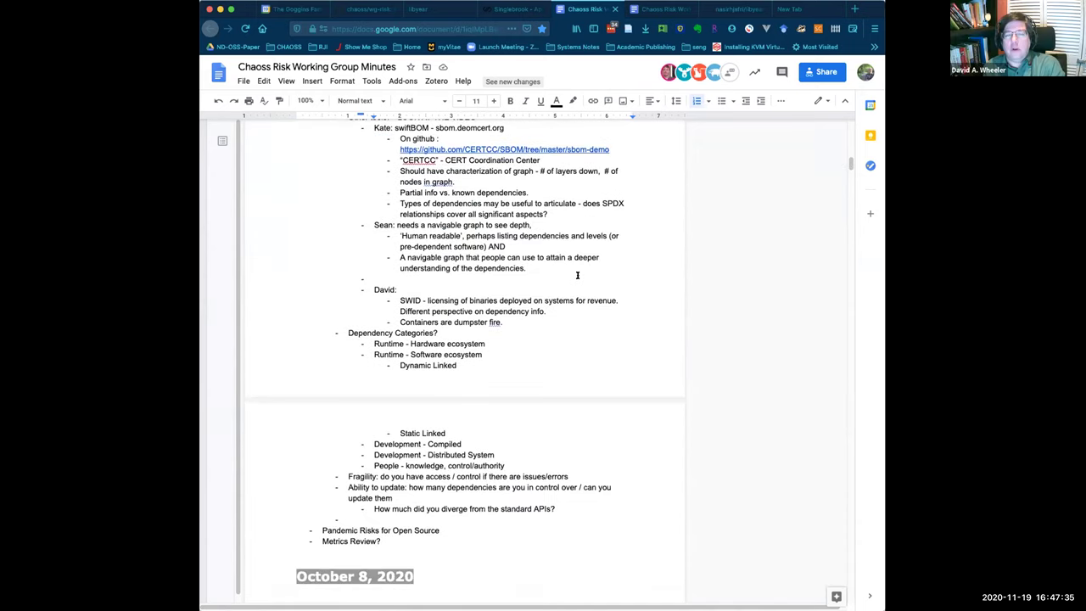
{"action": "scroll", "coordinate": [577, 275], "scroll_direction": "up", "scroll_amount": 15}
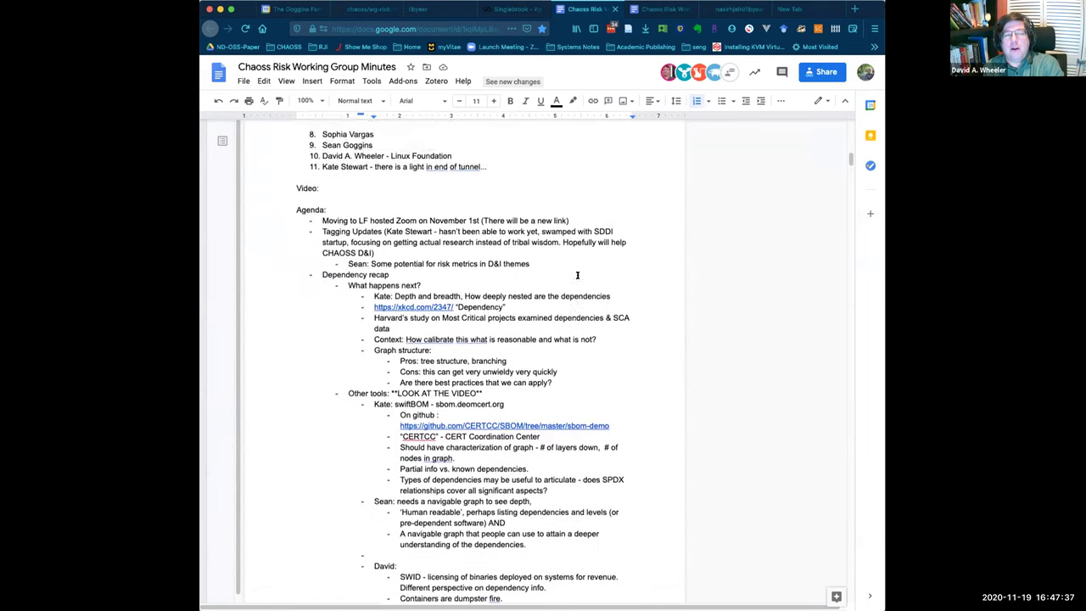
{"action": "scroll", "coordinate": [577, 275], "scroll_direction": "up", "scroll_amount": 10}
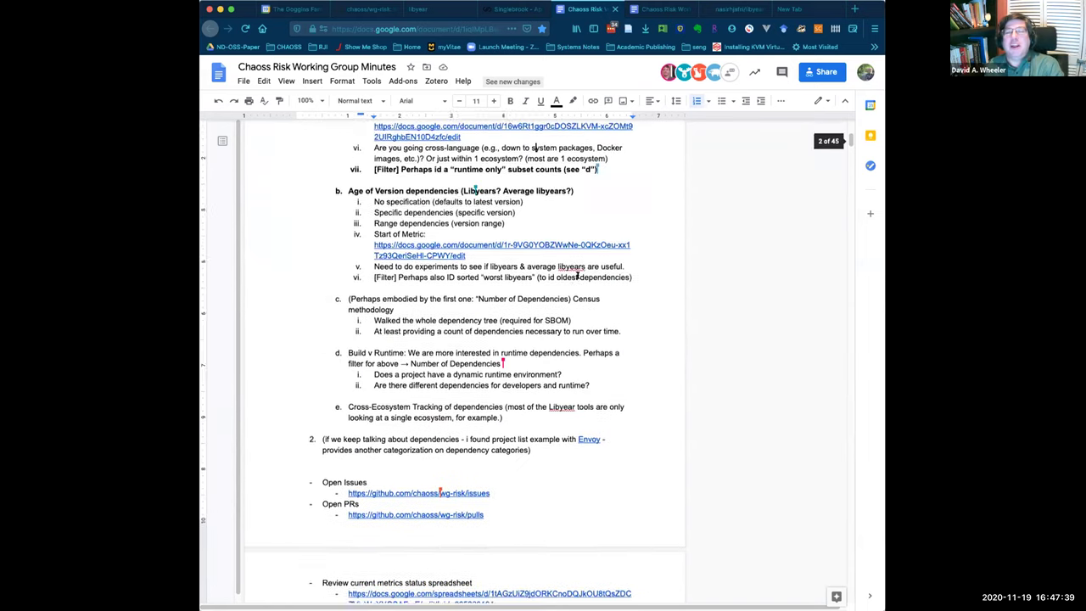
{"action": "scroll", "coordinate": [578, 275], "scroll_direction": "up", "scroll_amount": 4}
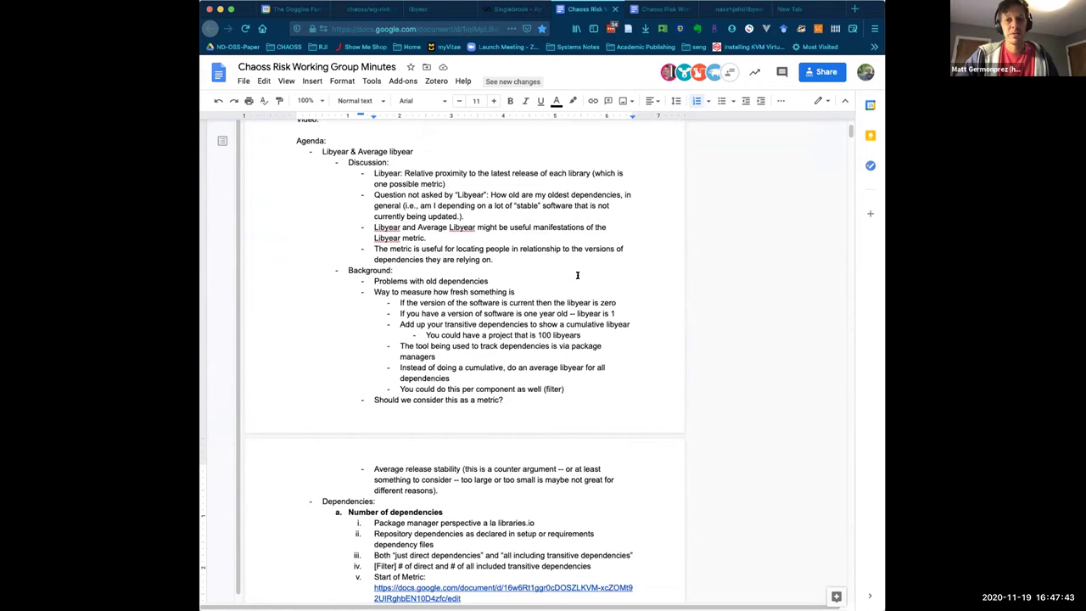
Replace the blank line between the "November 19, 2020" heading and "Attendees:" with a new empty normal-text line and place the cursor there.
{"action": "scroll", "coordinate": [577, 275], "scroll_direction": "up", "scroll_amount": 3}
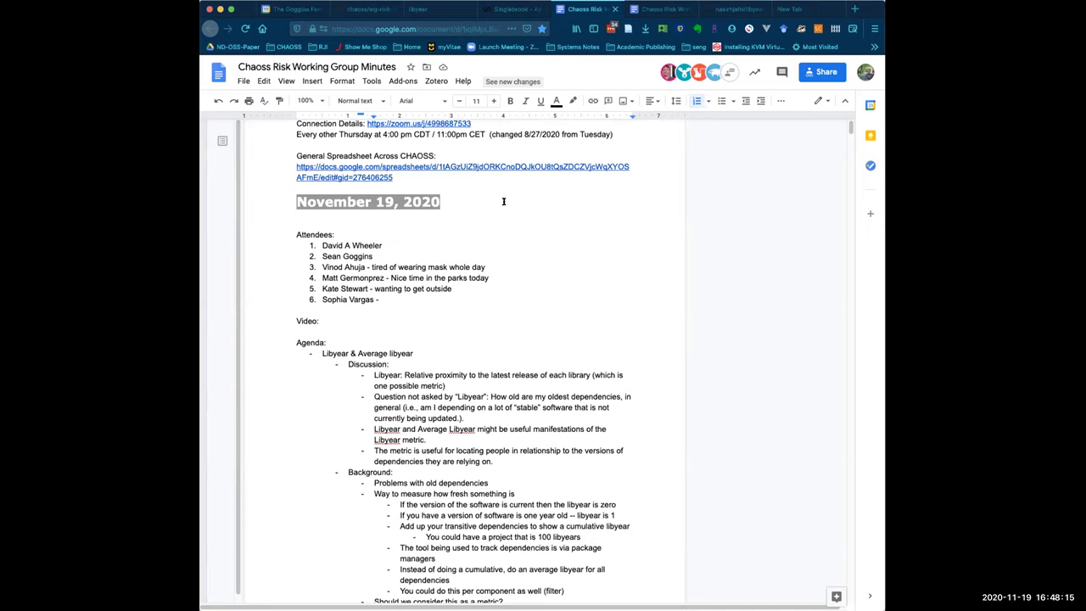
{"action": "left_click", "coordinate": [338, 235]}
{"action": "key", "text": "Left"}
{"action": "key", "text": "Left"}
{"action": "key", "text": "Left"}
{"action": "key", "text": "Left"}
{"action": "key", "text": "Left"}
{"action": "key", "text": "Left"}
{"action": "key", "text": "Left"}
{"action": "key", "text": "Left"}
{"action": "key", "text": "Left"}
{"action": "key", "text": "Left"}
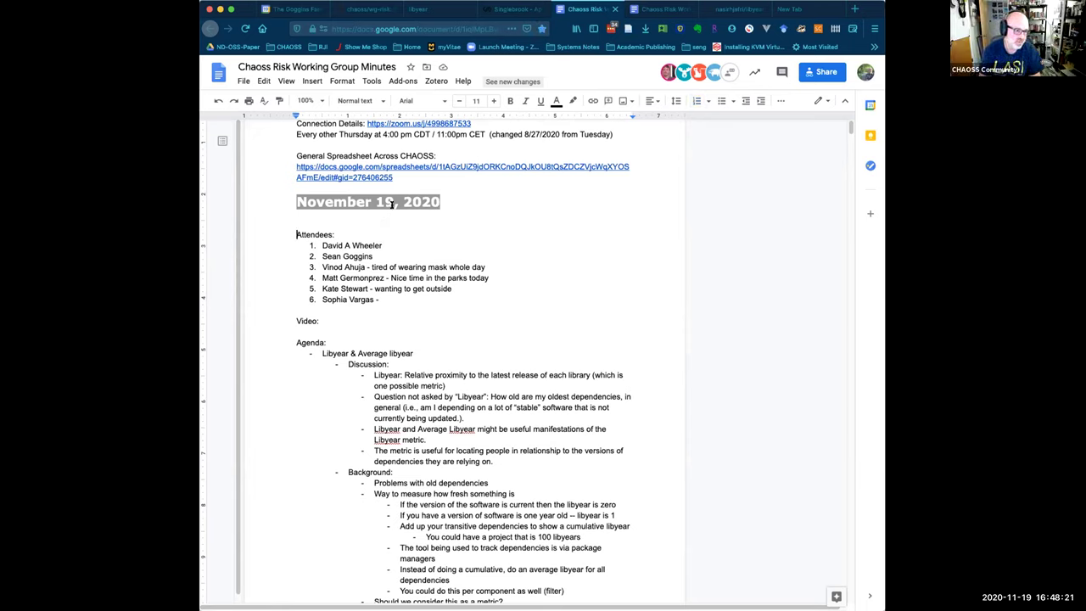
{"action": "key", "text": "BackSpace"}
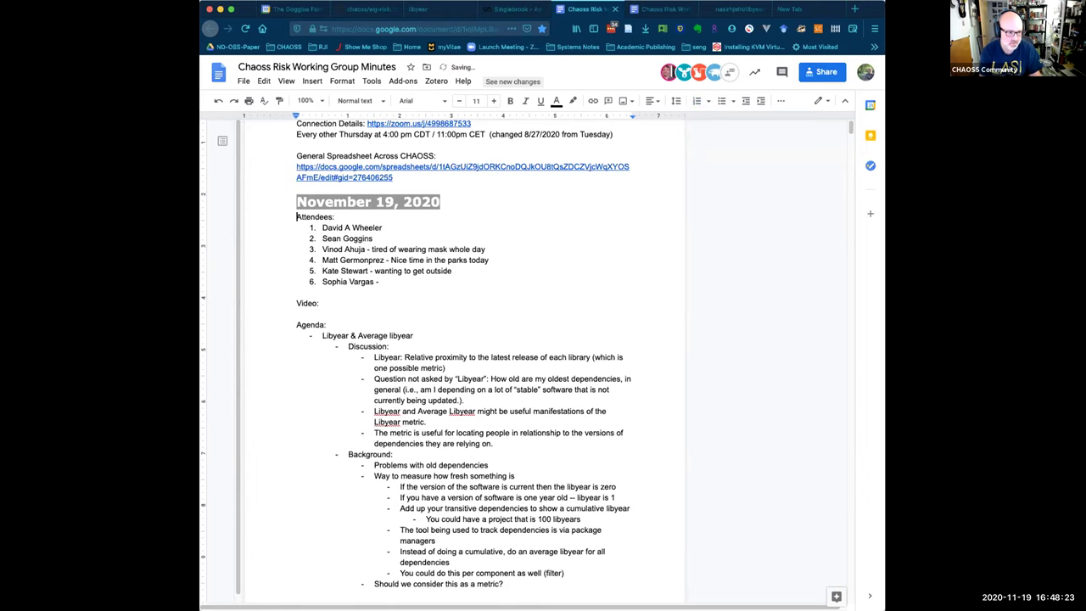
{"action": "key", "text": "Return"}
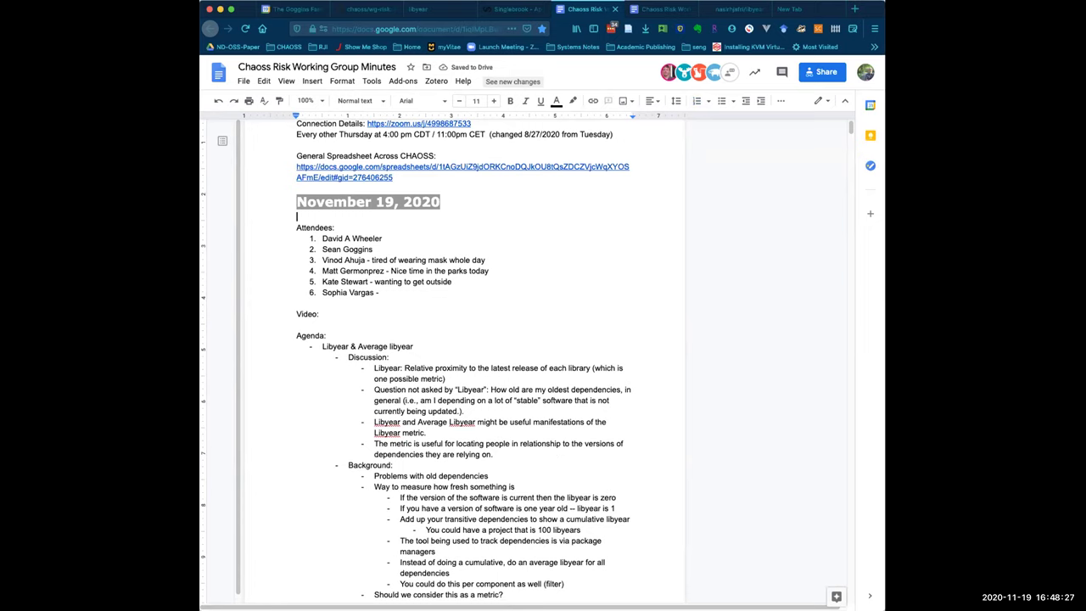
{"action": "left_click", "coordinate": [431, 202]}
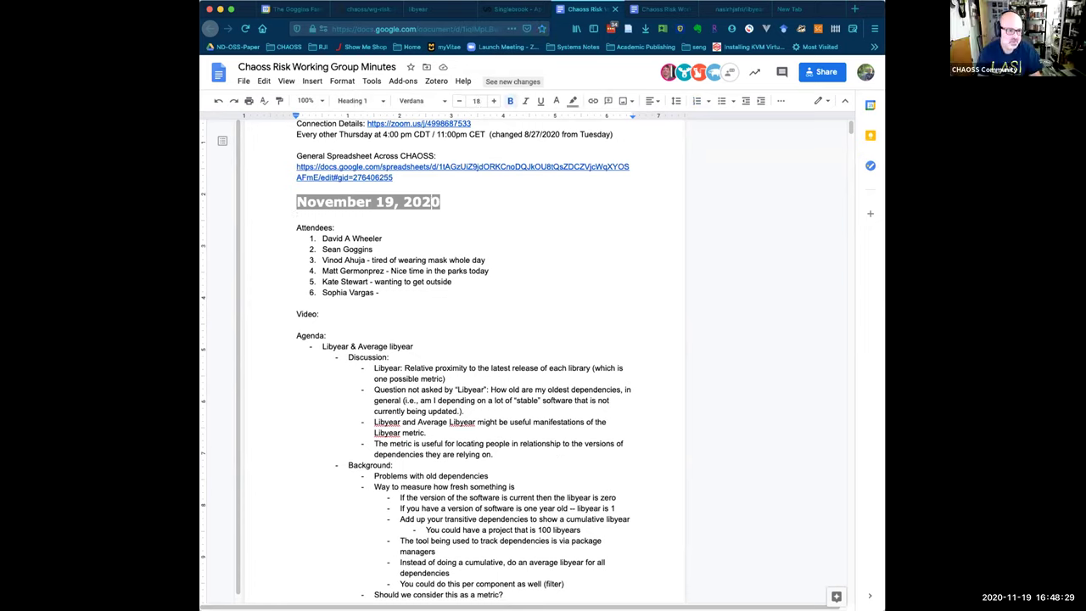
{"action": "left_click", "coordinate": [297, 216]}
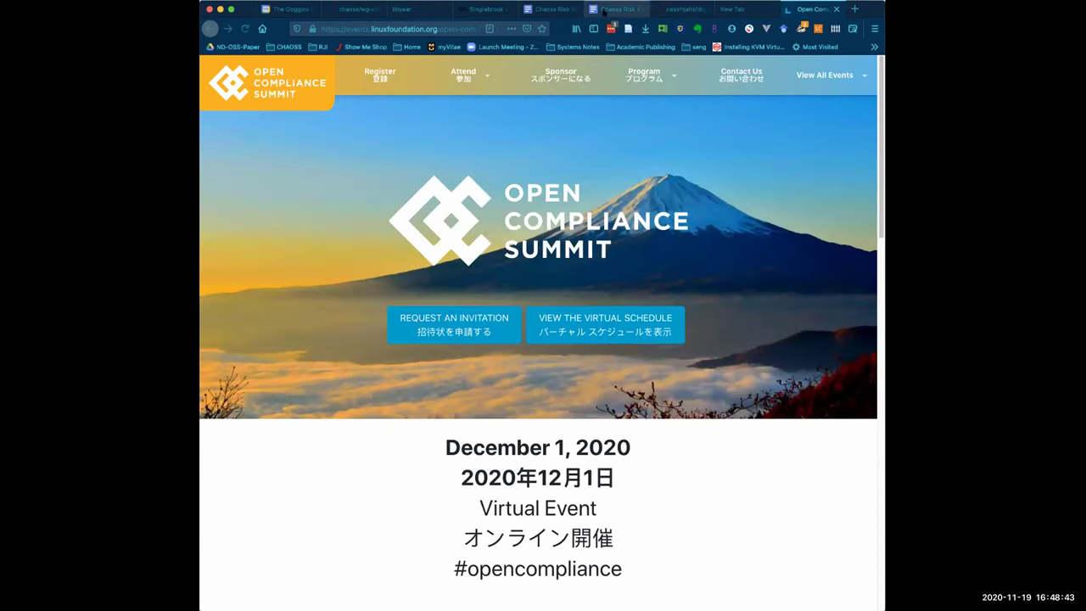
Check the November 19 minutes in the second copy of the document and return to the Open Compliance Summit page.
{"action": "left_click", "coordinate": [603, 11]}
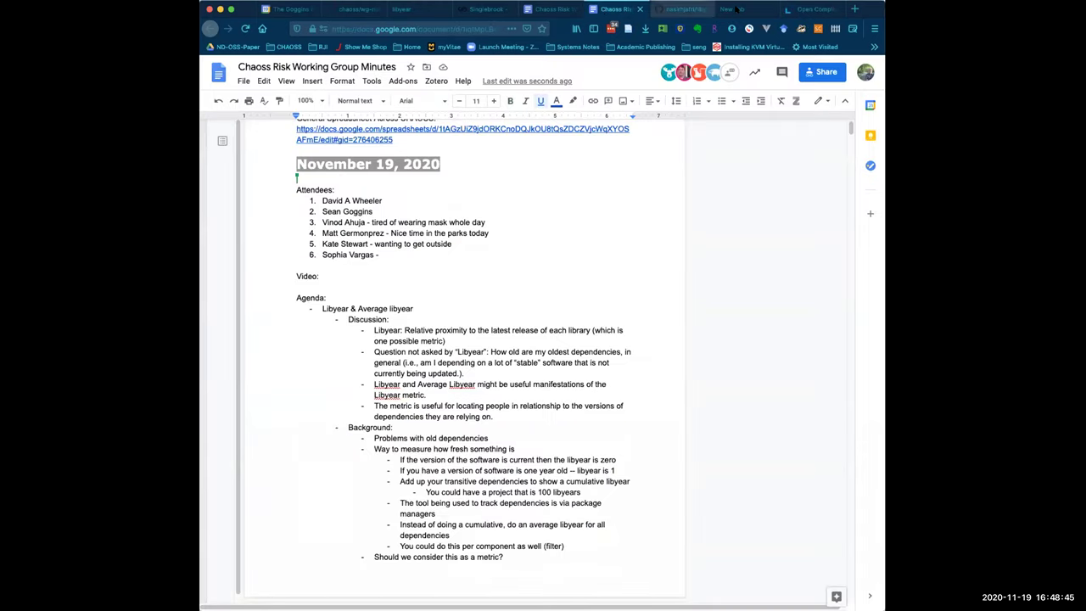
{"action": "left_click", "coordinate": [811, 9]}
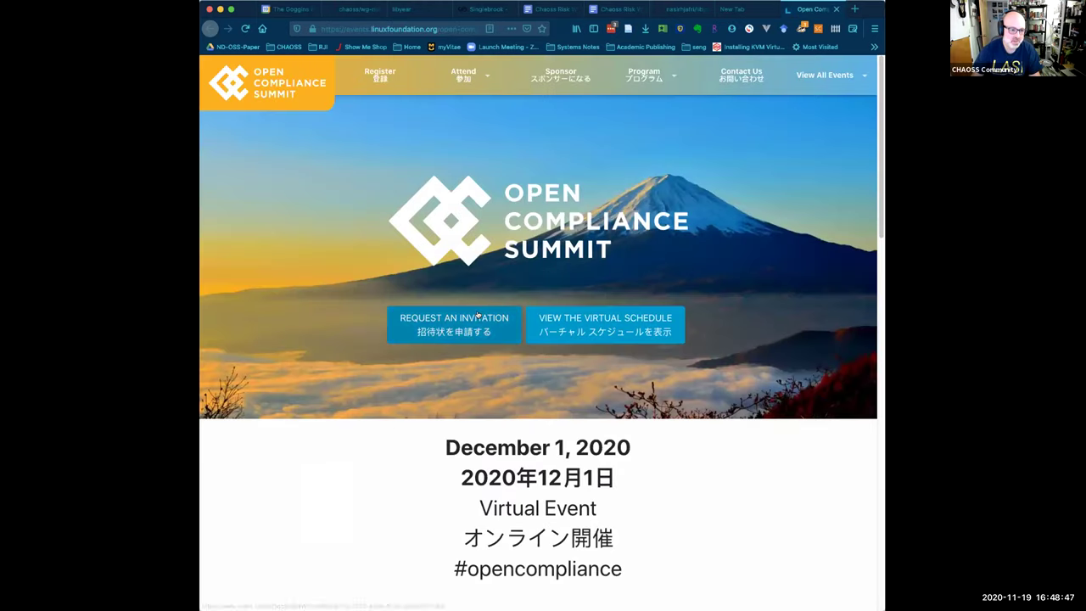